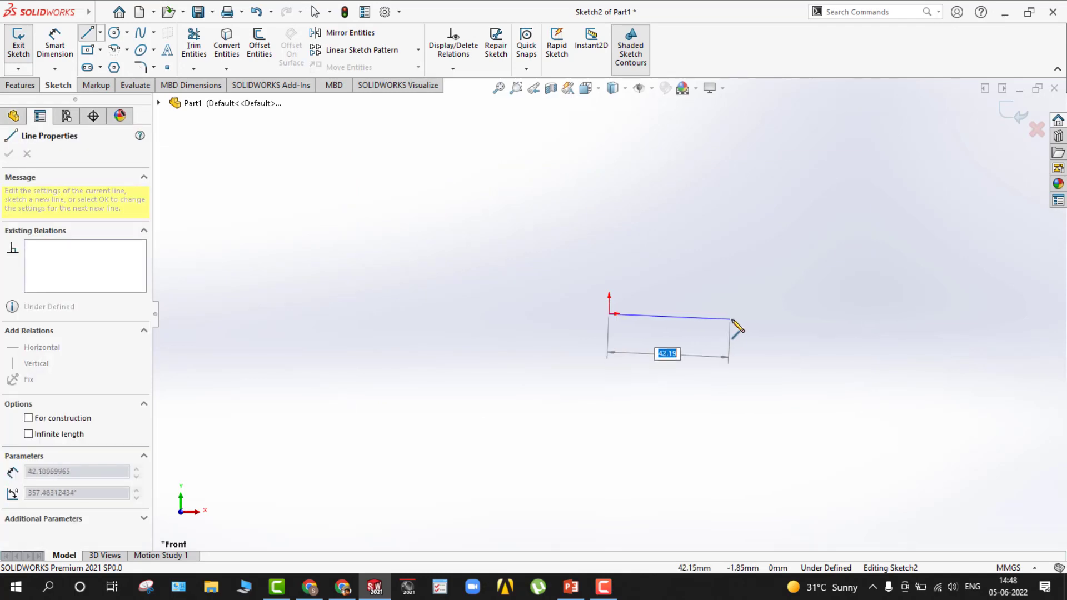
Sketch a horizontal line about 46 mm long and a vertical line about 45 mm long, both starting at the origin.
{"action": "left_click", "coordinate": [741, 315]}
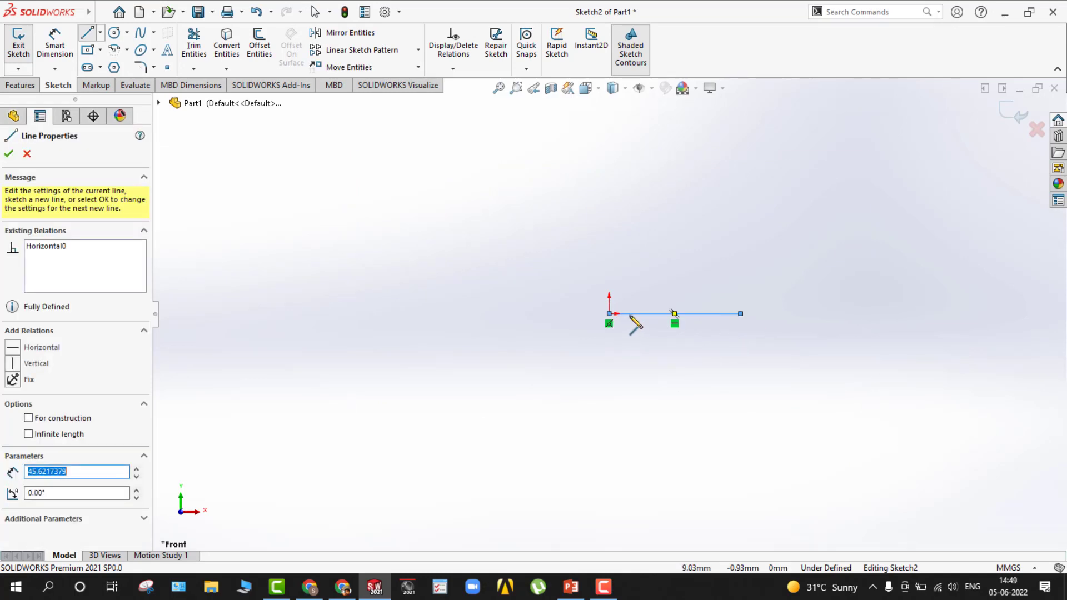
{"action": "left_click", "coordinate": [609, 314]}
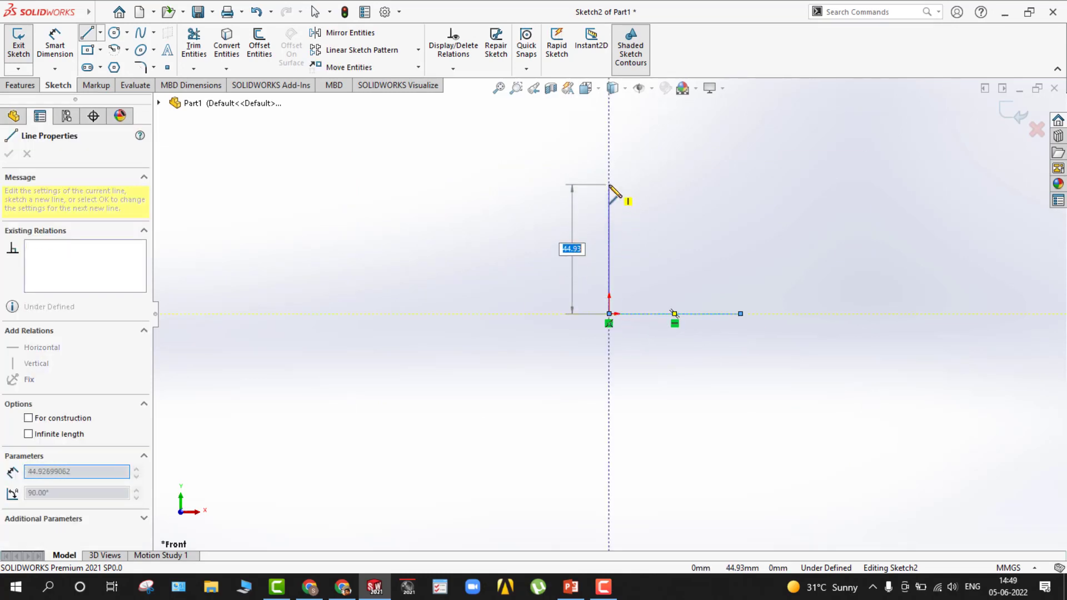
{"action": "left_click", "coordinate": [610, 184]}
Dimension the horizontal line to 50 mm and the vertical line to 100 mm.
{"action": "key", "text": "d"}
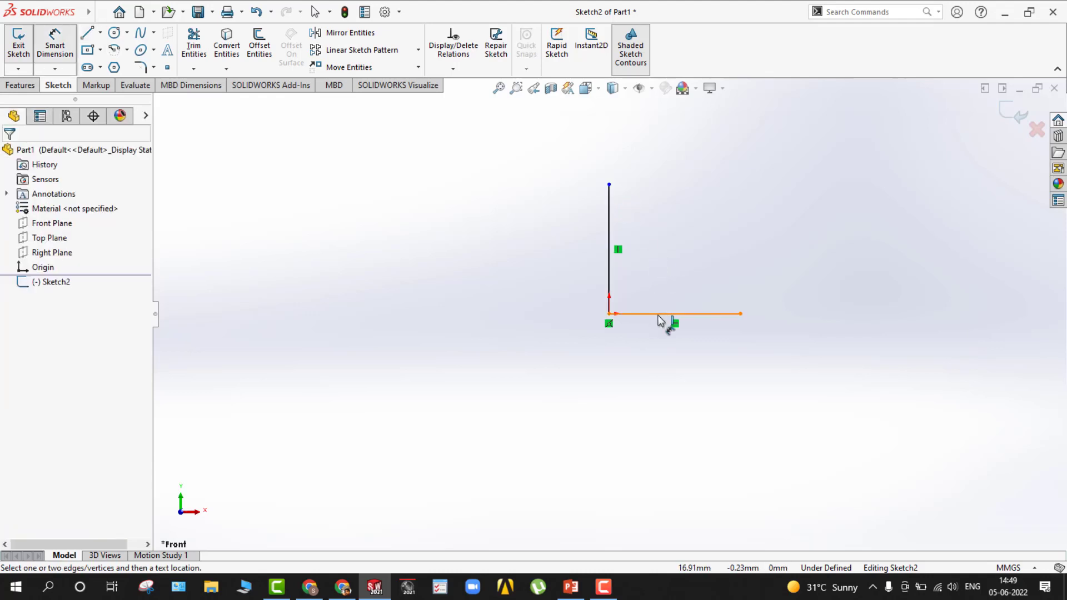
{"action": "left_click", "coordinate": [660, 315]}
{"action": "left_click", "coordinate": [666, 391]}
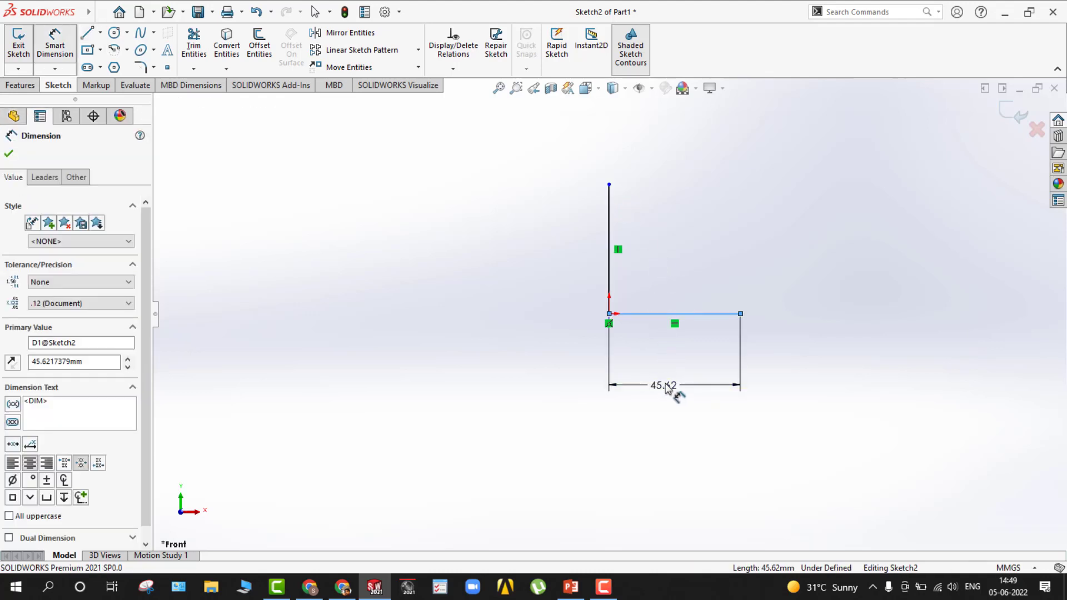
{"action": "type", "text": "50"}
{"action": "key", "text": "Return"}
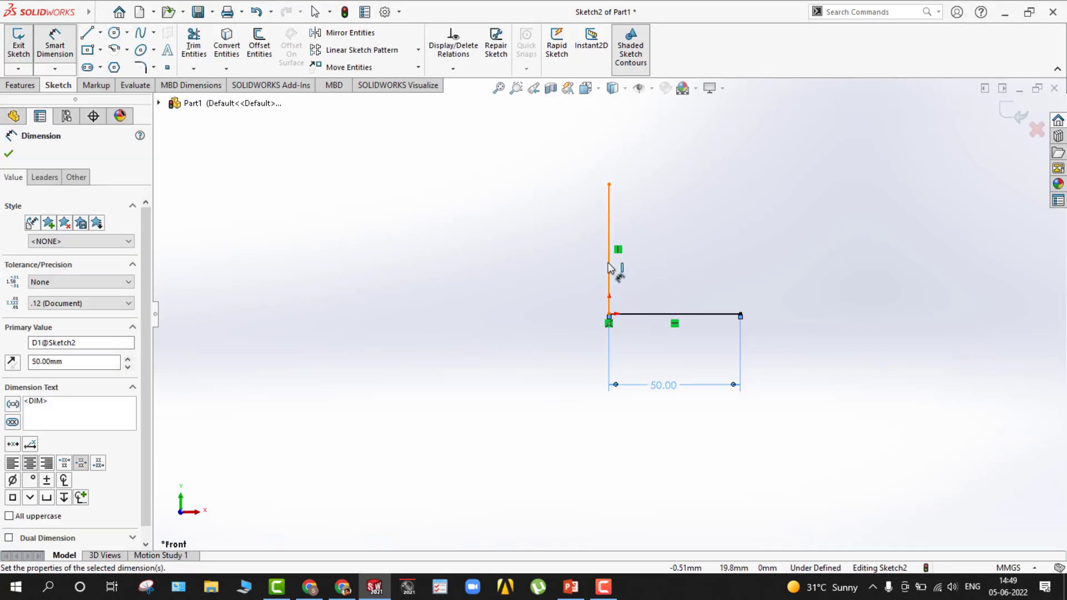
{"action": "left_click", "coordinate": [610, 268]}
{"action": "left_click", "coordinate": [559, 269]}
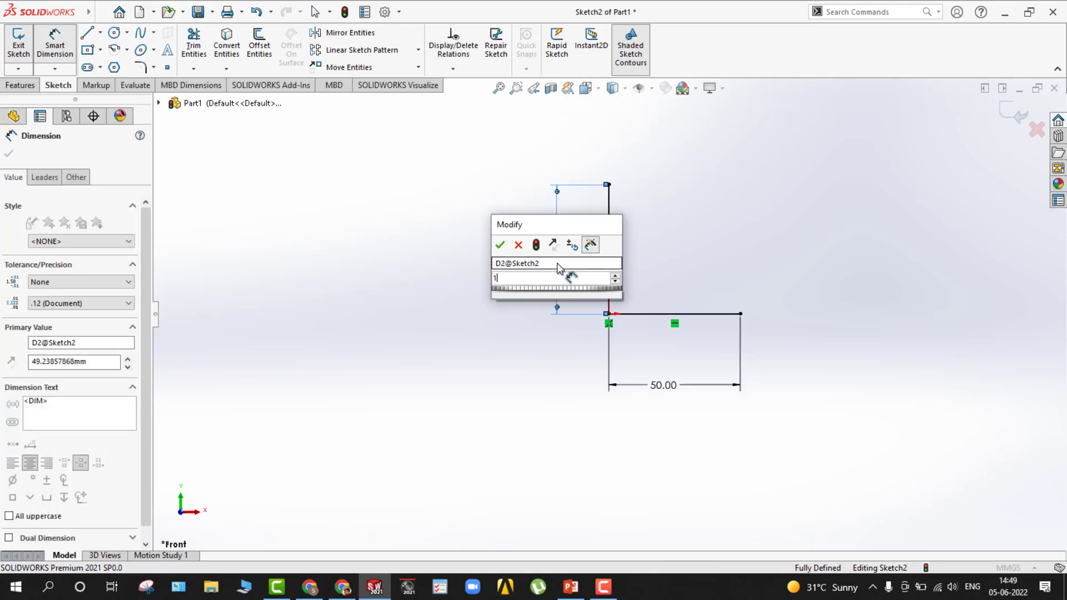
{"action": "key", "text": "Return"}
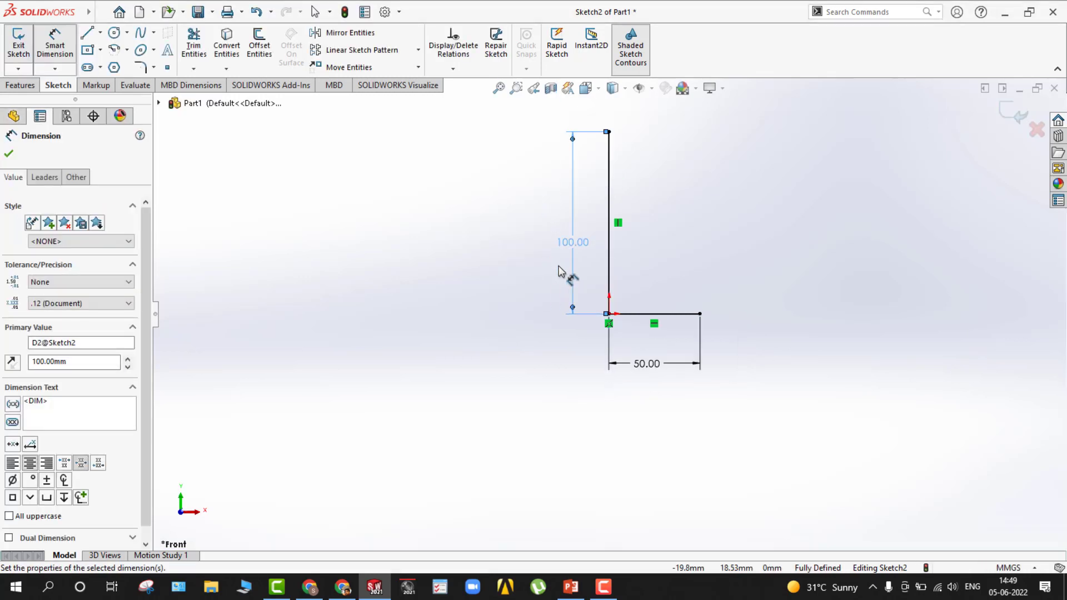
{"action": "key", "text": "Escape"}
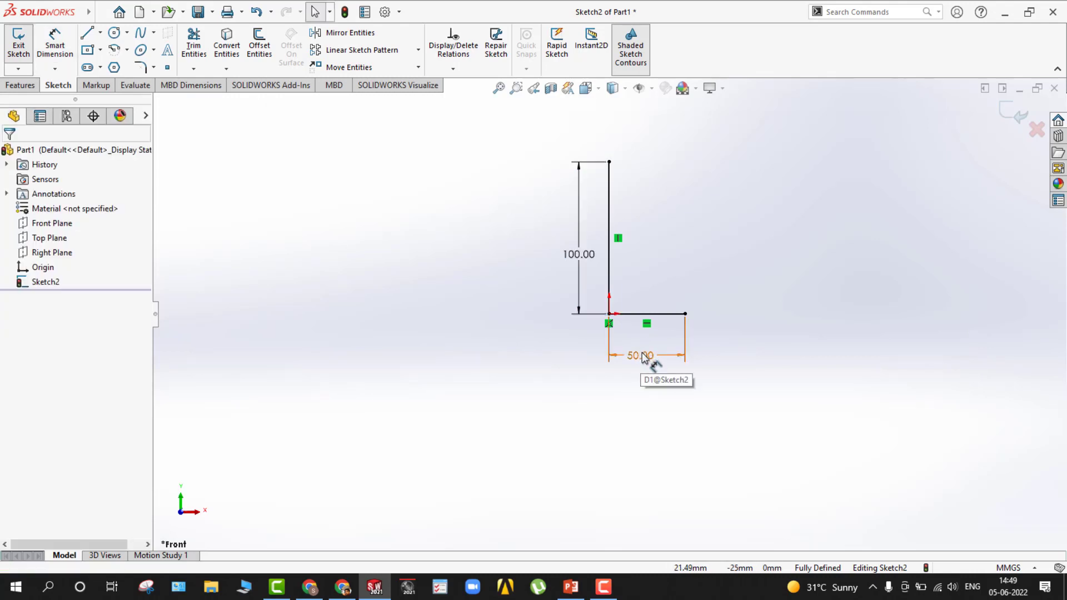
Change the horizontal line's dimension to 75 mm and exit the sketch.
{"action": "double_click", "coordinate": [628, 360]}
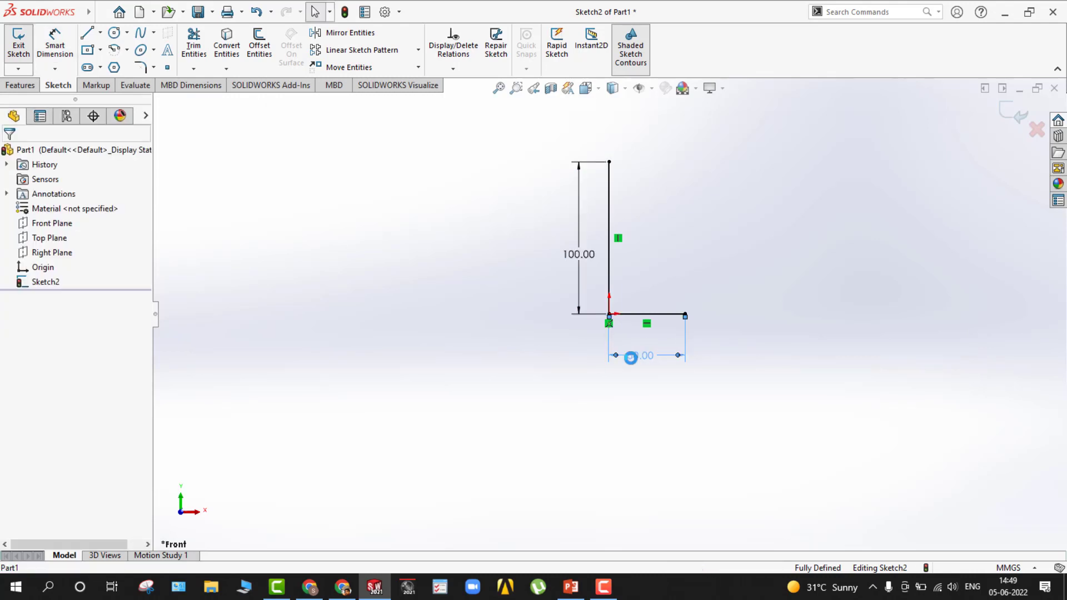
{"action": "key", "text": "Return"}
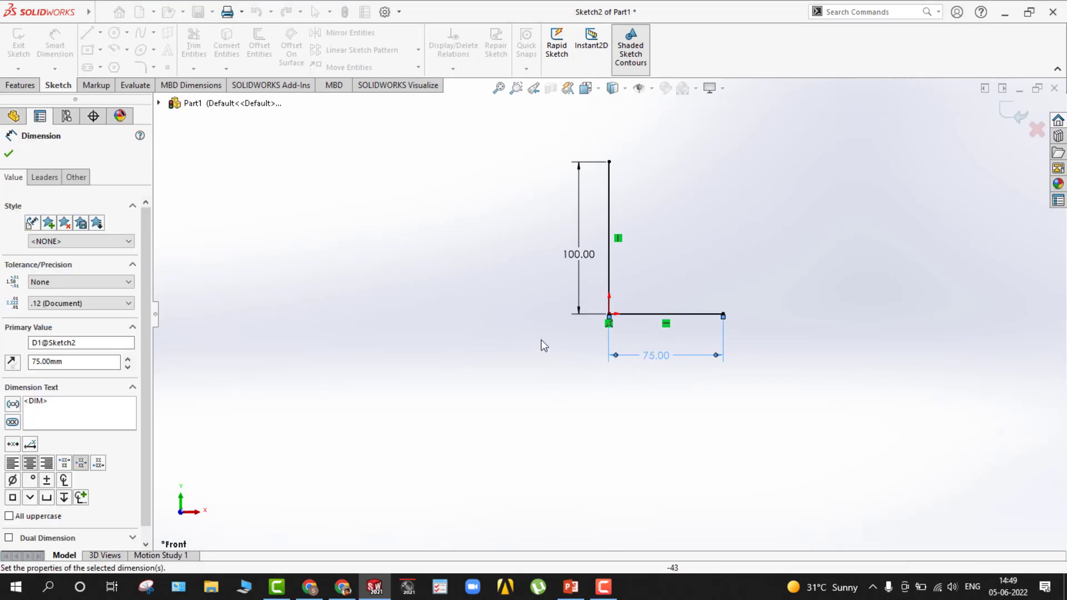
{"action": "key", "text": "Escape"}
{"action": "middle_click_drag", "start_coordinate": [526, 278], "coordinate": [479, 318]}
{"action": "key", "text": "Escape"}
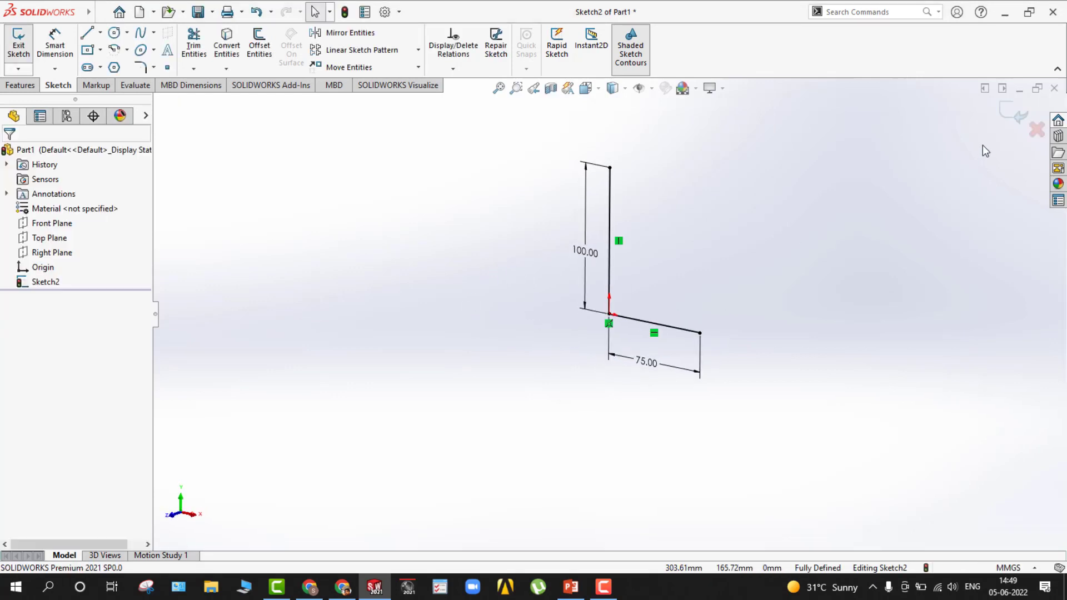
{"action": "left_click", "coordinate": [1010, 114]}
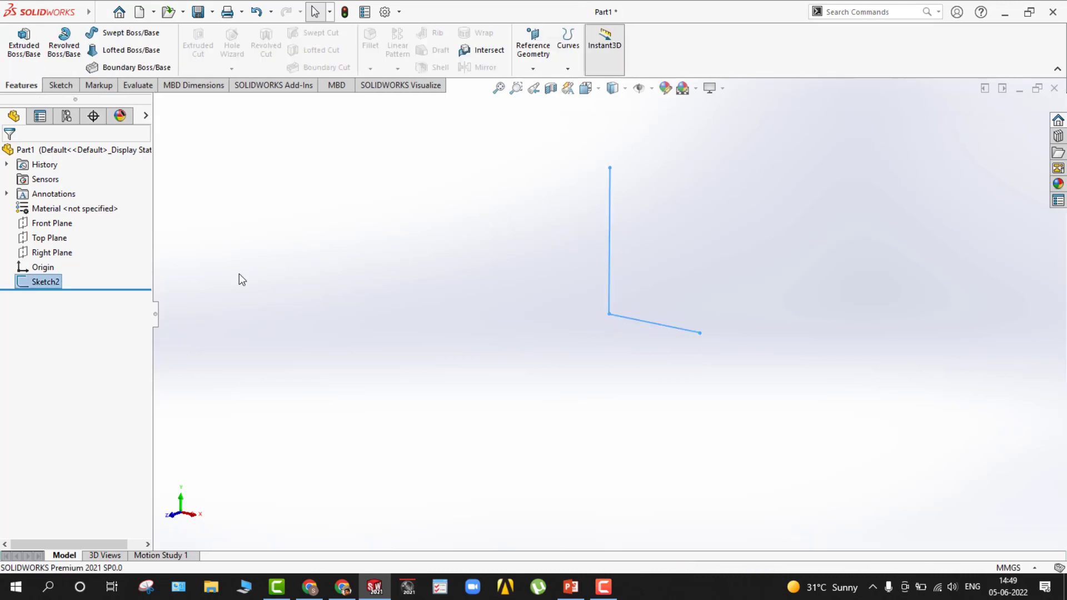
Start an Extruded Boss/Base from the L-shaped sketch with the Mid Plane end condition.
{"action": "left_click", "coordinate": [24, 44]}
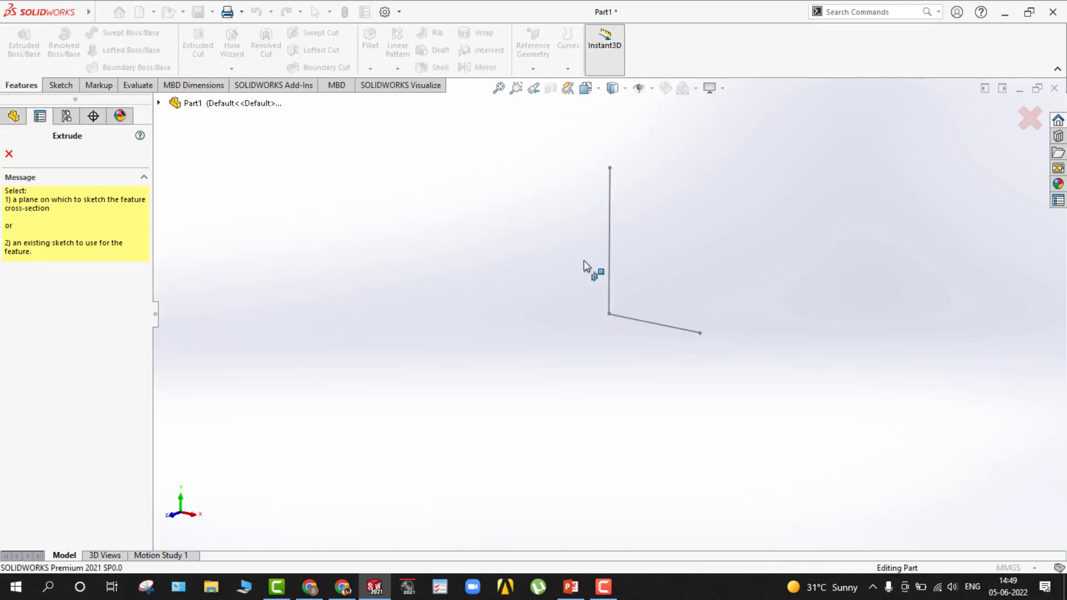
{"action": "left_click", "coordinate": [609, 267]}
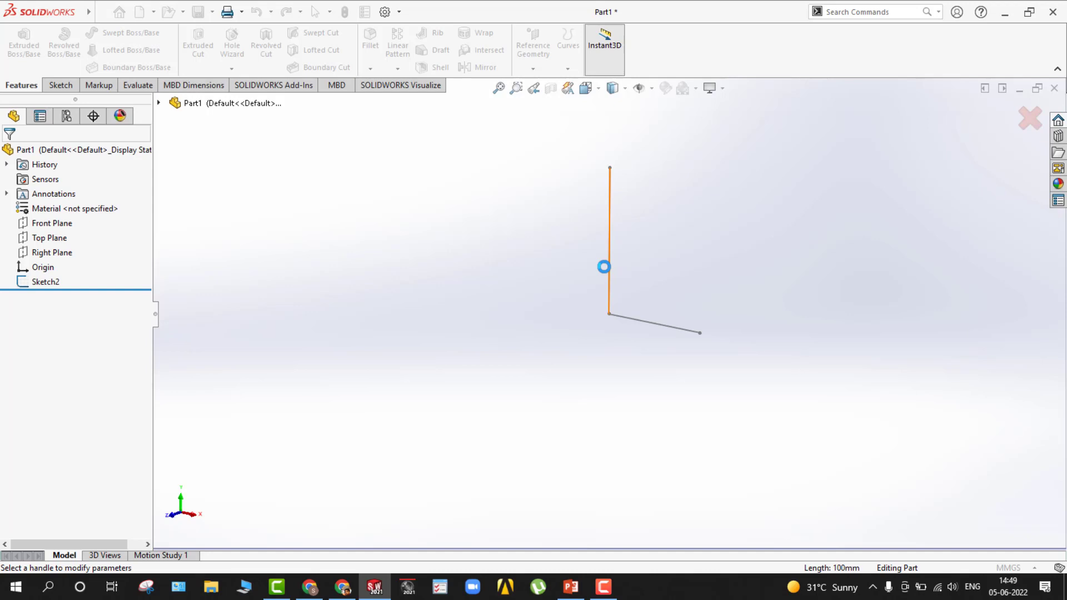
{"action": "middle_click_drag", "start_coordinate": [156, 309], "coordinate": [333, 414]}
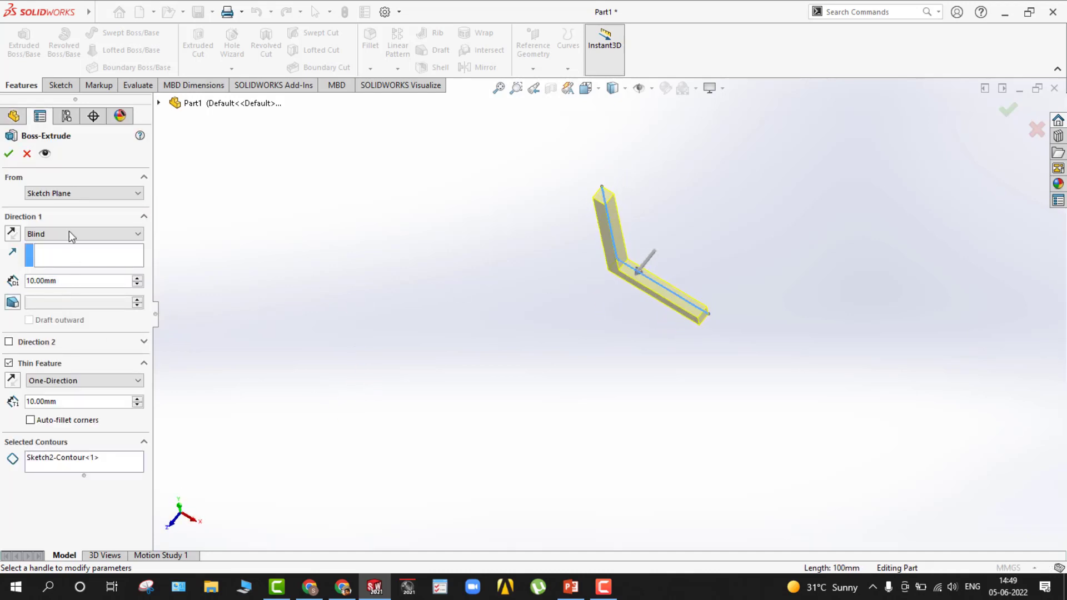
{"action": "left_click", "coordinate": [69, 231]}
{"action": "left_click", "coordinate": [71, 295]}
{"action": "left_click", "coordinate": [73, 231]}
{"action": "left_click", "coordinate": [70, 285]}
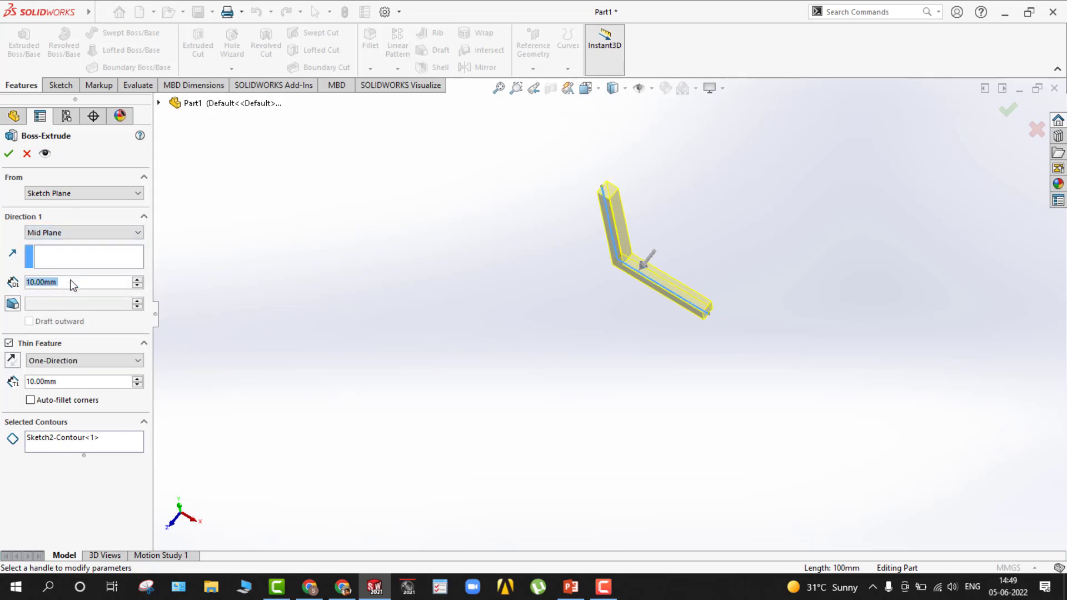
{"action": "mouse_move", "coordinate": [396, 238]}
{"action": "middle_mouse_down"}
{"action": "mouse_move", "coordinate": [410, 315]}
{"action": "mouse_move", "coordinate": [406, 225]}
{"action": "middle_mouse_up"}
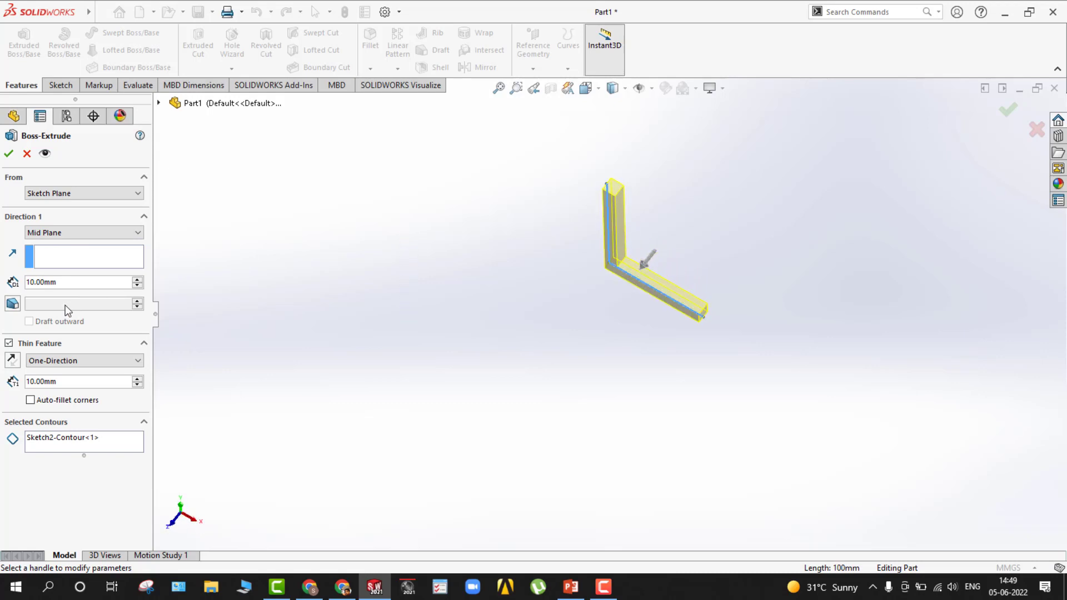
Set the thin-feature thickness and the extrusion depth to 15 mm each and accept the L-shaped extrude.
{"action": "double_click", "coordinate": [44, 383]}
{"action": "type", "text": "15"}
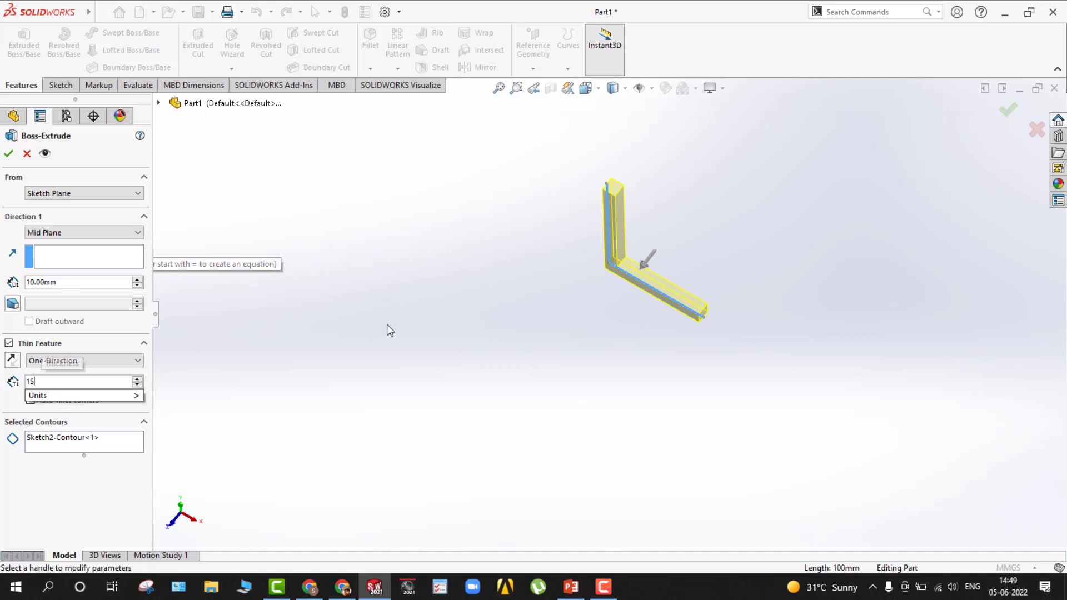
{"action": "key", "text": "Return"}
{"action": "middle_click_drag", "start_coordinate": [488, 333], "coordinate": [394, 220]}
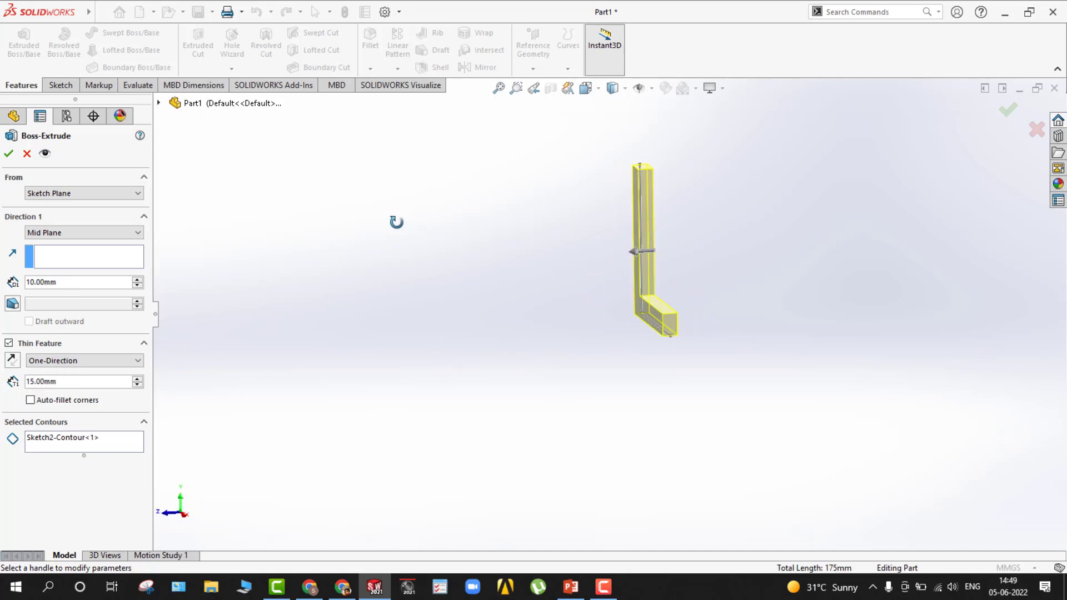
{"action": "double_click", "coordinate": [73, 282]}
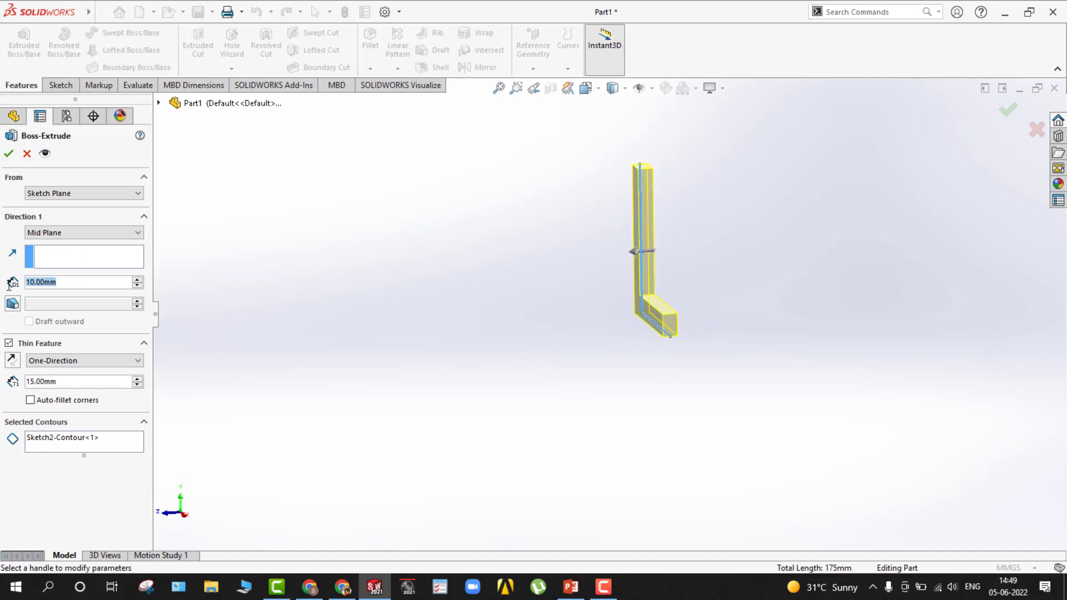
{"action": "type", "text": "15"}
{"action": "key", "text": "Return"}
{"action": "middle_click_drag", "start_coordinate": [424, 302], "coordinate": [460, 317]}
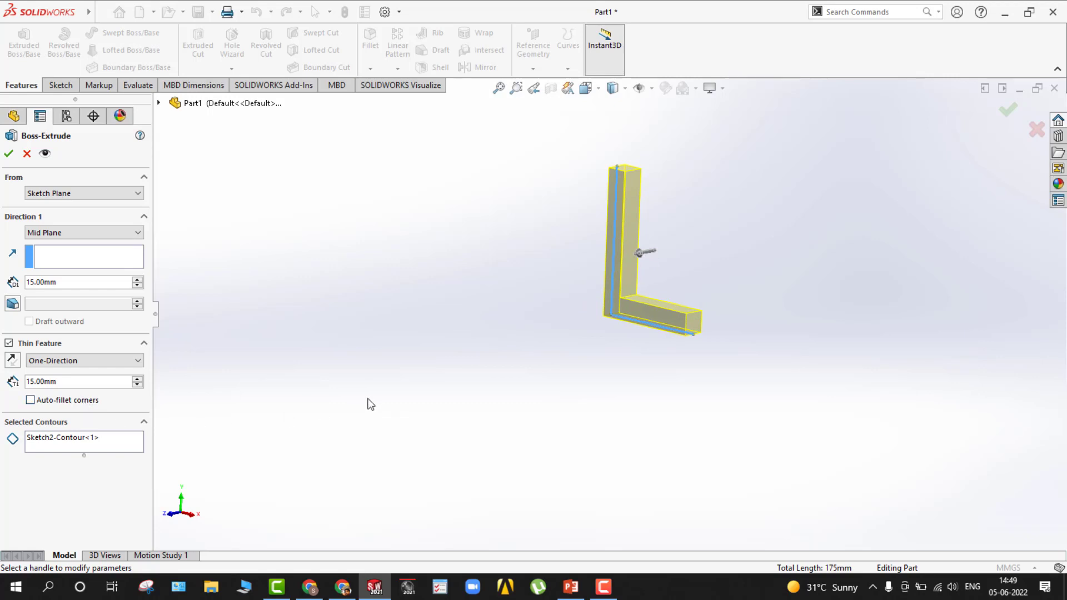
{"action": "left_click", "coordinate": [9, 157]}
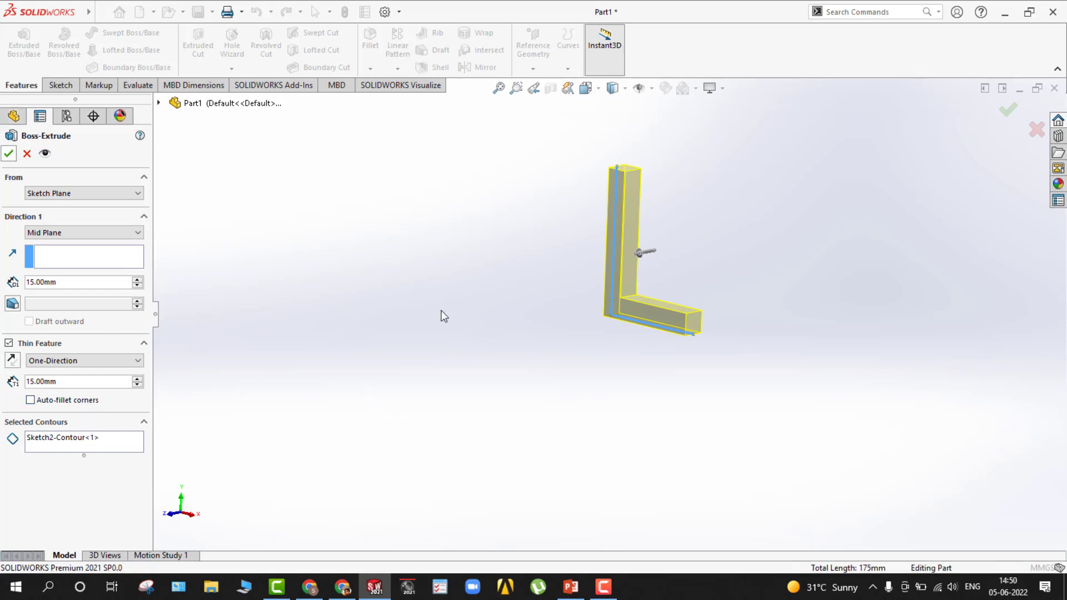
Create a reference plane offset 200 mm from the Front Plane.
{"action": "middle_click_drag", "start_coordinate": [386, 362], "coordinate": [387, 388]}
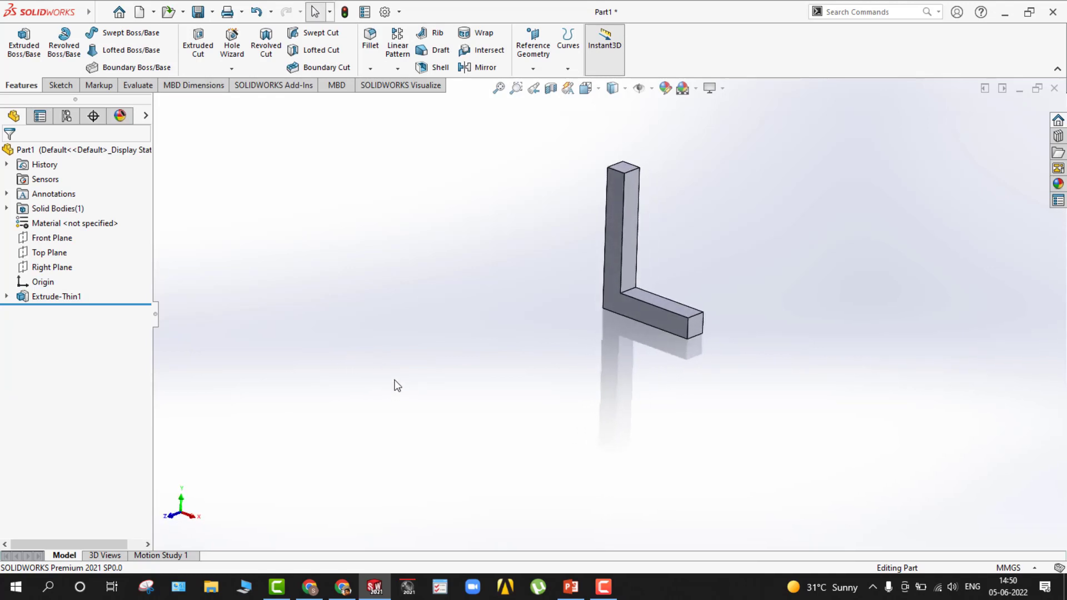
{"action": "left_click", "coordinate": [51, 238]}
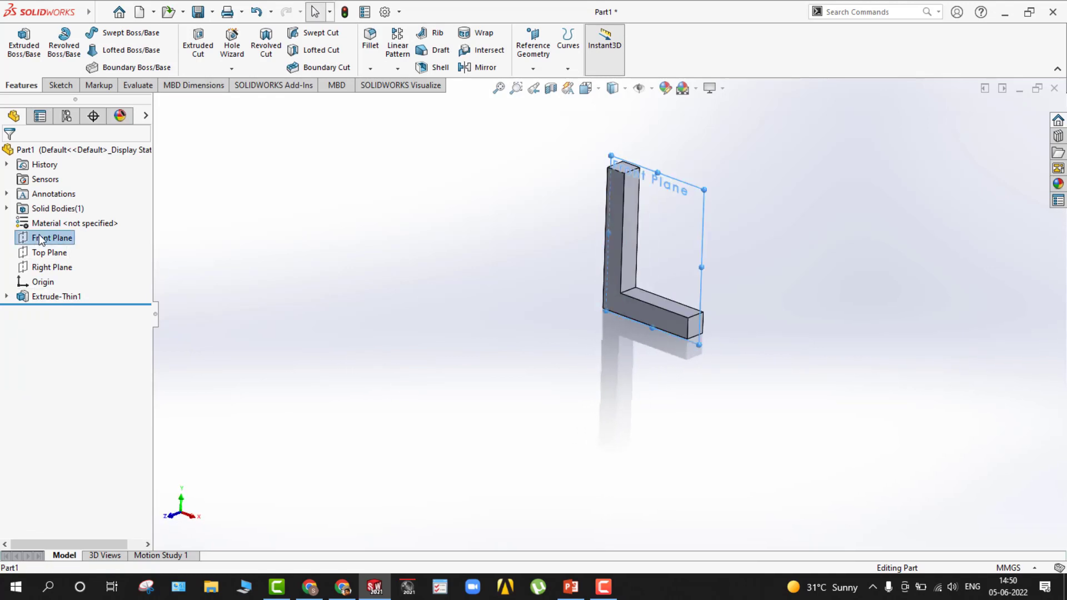
{"action": "left_click", "coordinate": [528, 65]}
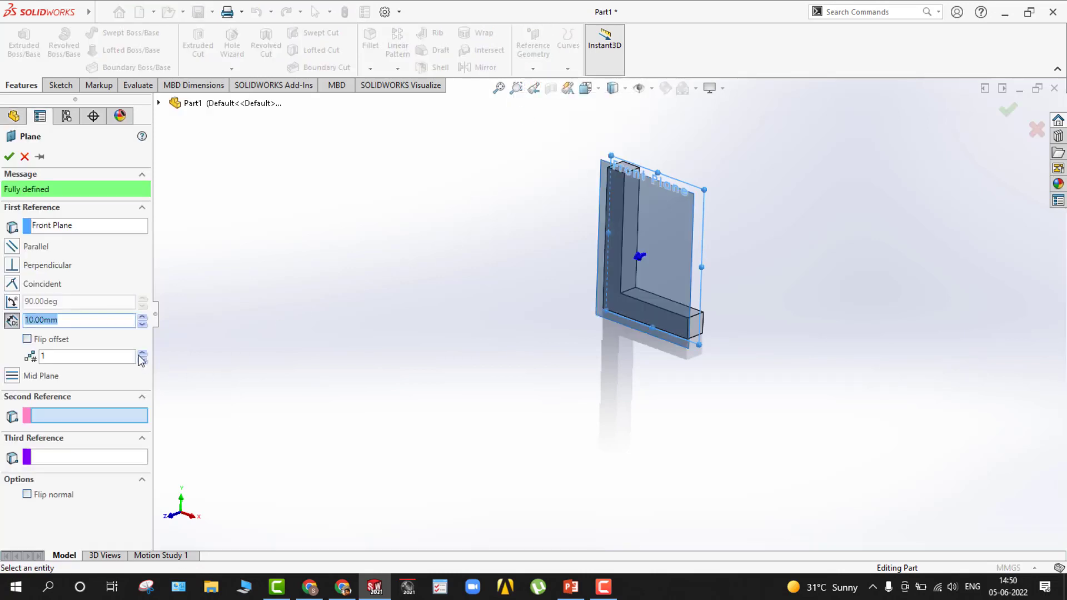
{"action": "left_click", "coordinate": [144, 317]}
{"action": "left_click", "coordinate": [145, 318]}
{"action": "left_click", "coordinate": [144, 318]}
{"action": "left_click", "coordinate": [144, 318]}
{"action": "left_click", "coordinate": [144, 317]}
{"action": "left_click", "coordinate": [144, 317]}
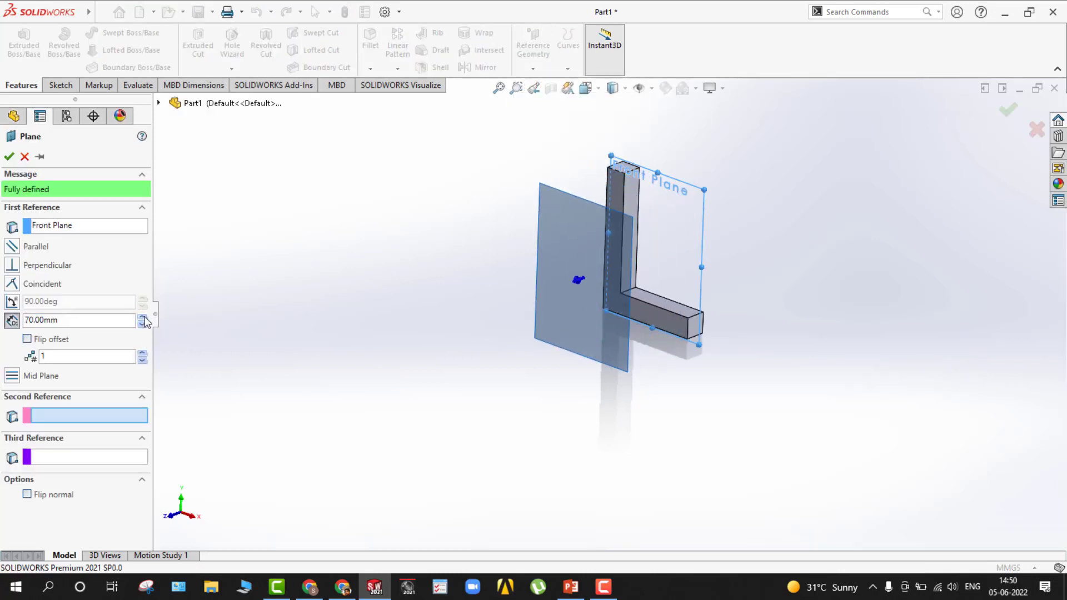
{"action": "left_click", "coordinate": [143, 318]}
{"action": "left_click", "coordinate": [144, 317]}
{"action": "left_click", "coordinate": [143, 317]}
{"action": "left_click", "coordinate": [143, 318]}
{"action": "left_click", "coordinate": [143, 318]}
{"action": "left_click", "coordinate": [144, 317]}
{"action": "left_click", "coordinate": [144, 317]}
{"action": "left_click", "coordinate": [143, 318]}
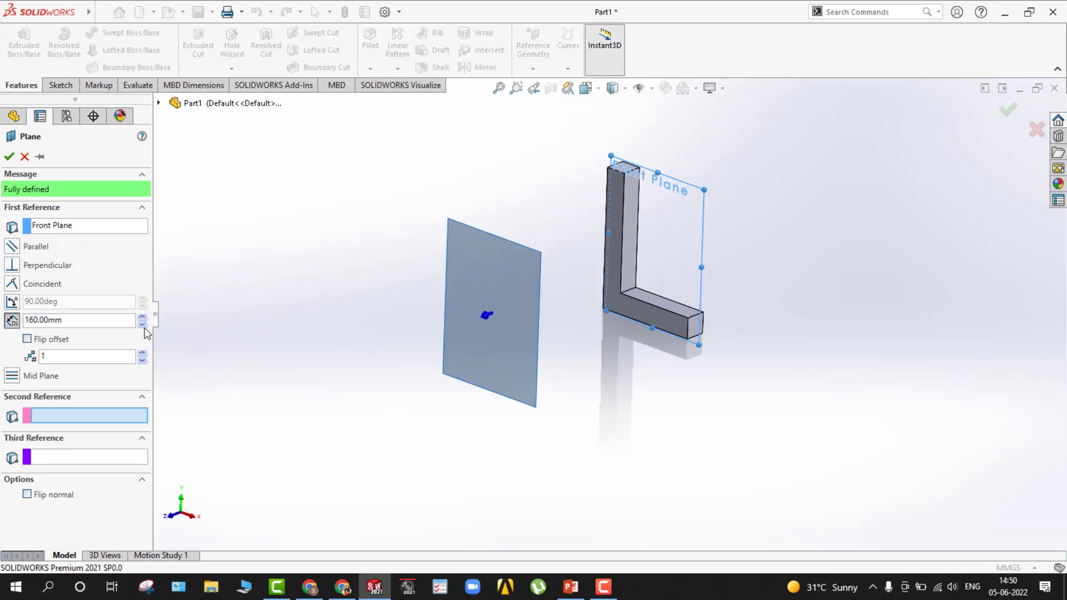
{"action": "left_click", "coordinate": [142, 319]}
{"action": "left_click", "coordinate": [142, 319]}
{"action": "left_click", "coordinate": [142, 319]}
{"action": "left_click", "coordinate": [142, 319]}
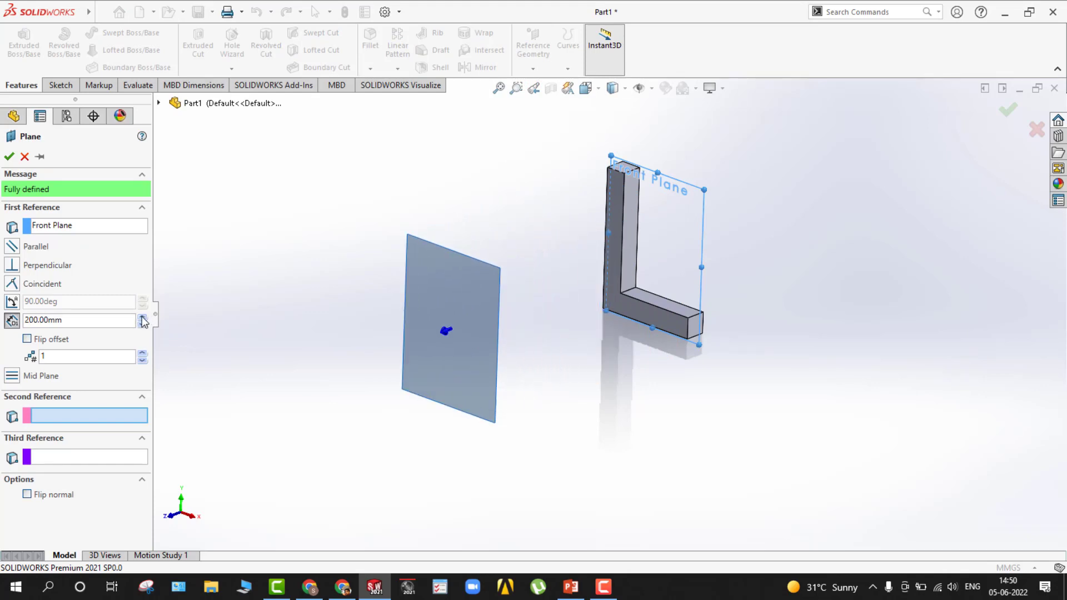
{"action": "left_click", "coordinate": [142, 319]}
{"action": "left_click", "coordinate": [142, 326]}
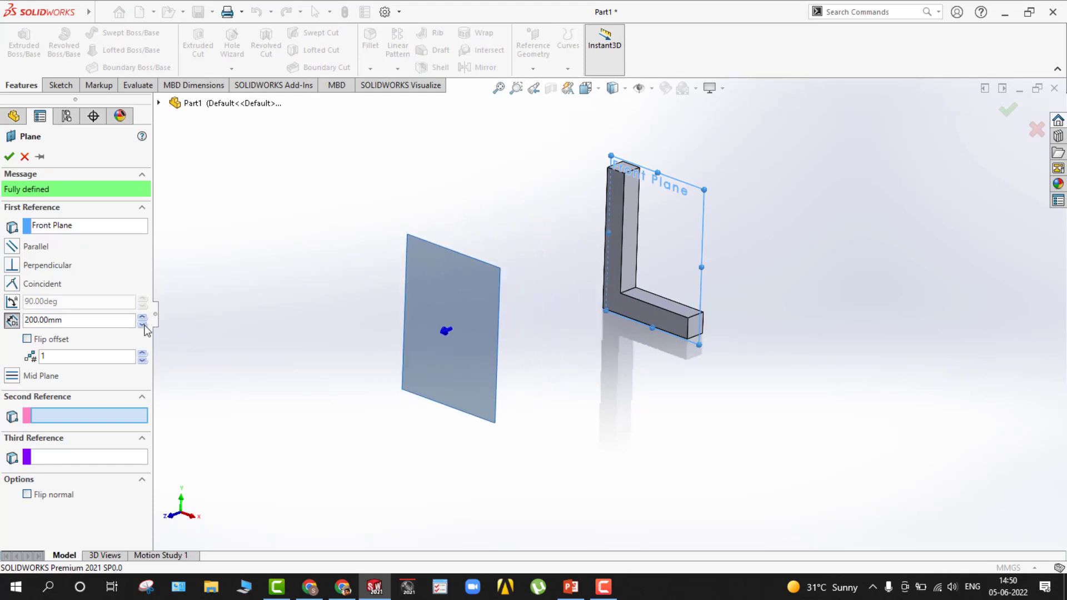
{"action": "left_click", "coordinate": [8, 157]}
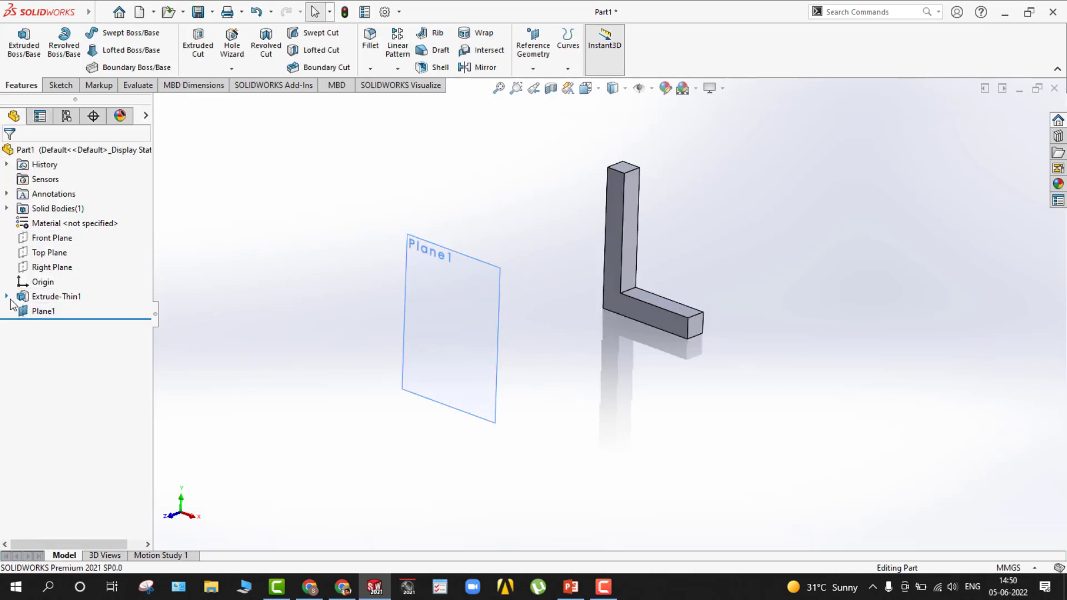
Sketch on Plane1, converting the entities of Sketch2 into it, and exit the sketch.
{"action": "left_click", "coordinate": [6, 296]}
{"action": "left_click", "coordinate": [435, 304]}
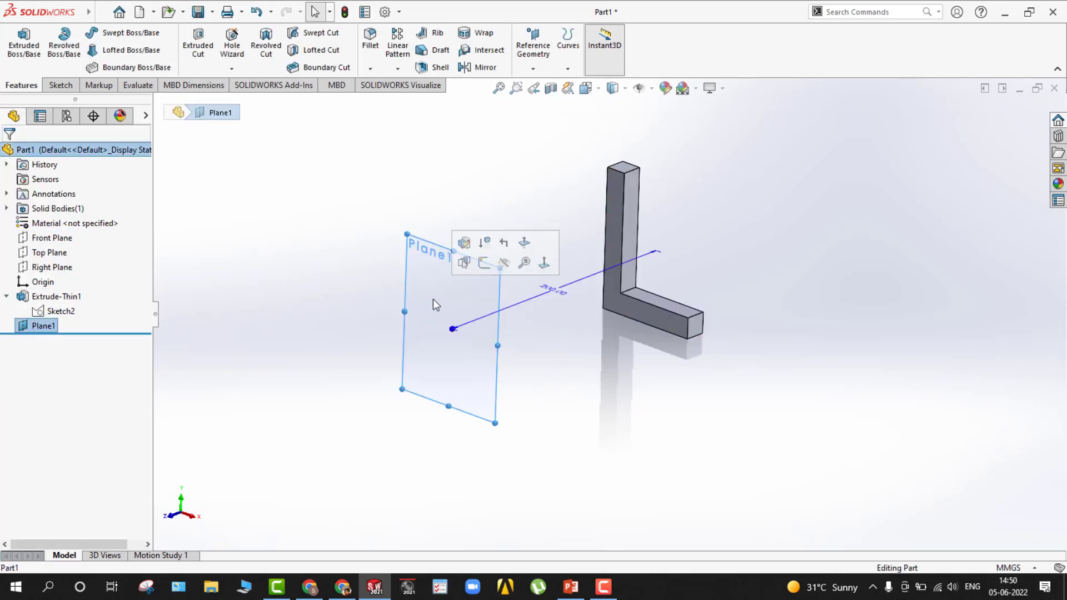
{"action": "left_click", "coordinate": [484, 264]}
{"action": "left_click", "coordinate": [58, 311]}
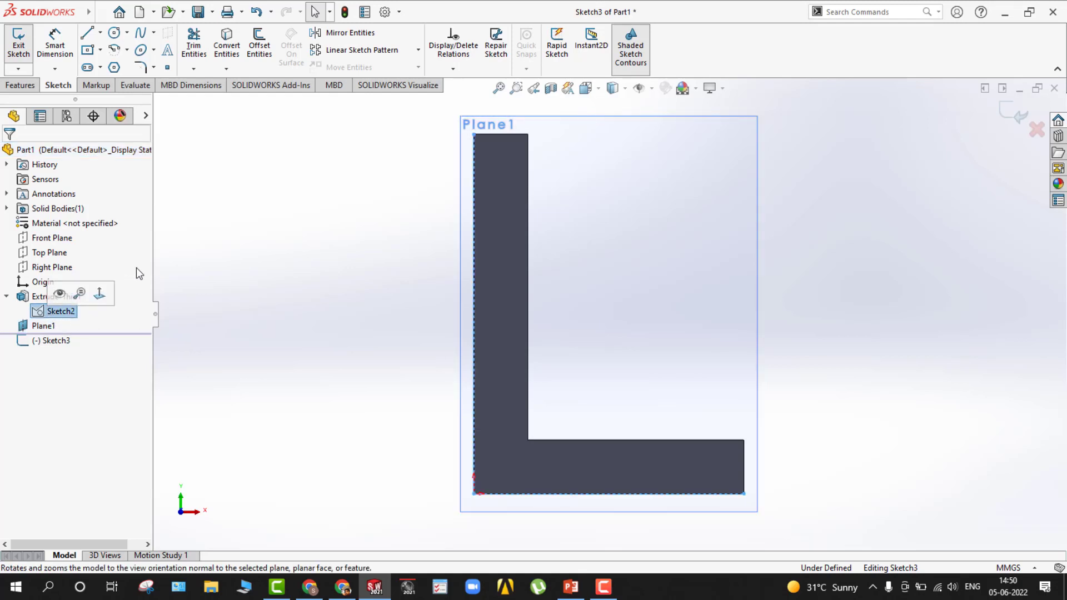
{"action": "left_click", "coordinate": [226, 49]}
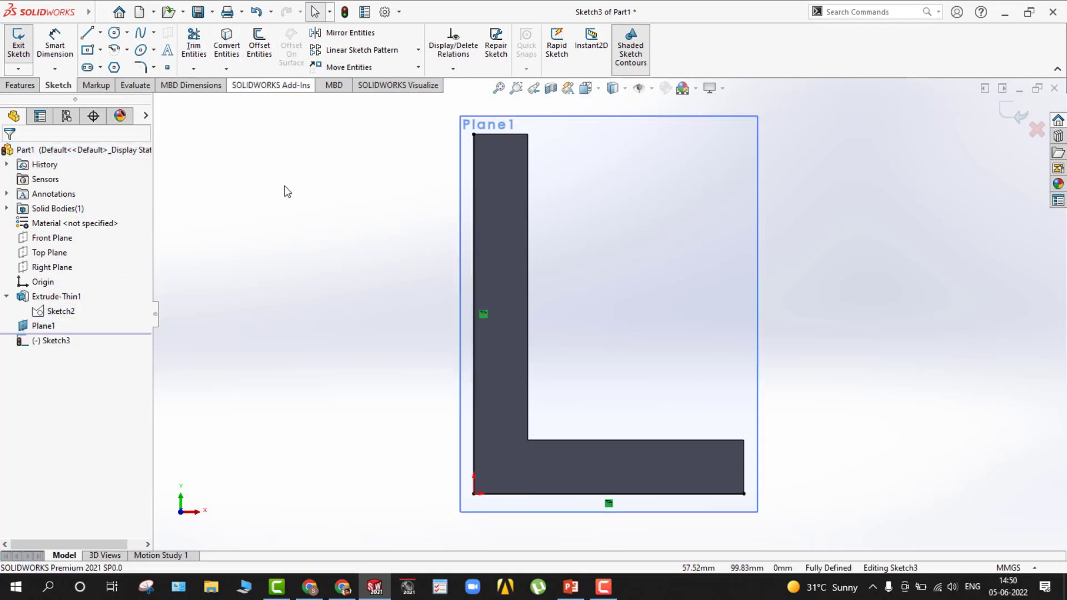
{"action": "double_click", "coordinate": [299, 249]}
{"action": "middle_click_drag", "start_coordinate": [318, 260], "coordinate": [267, 281]}
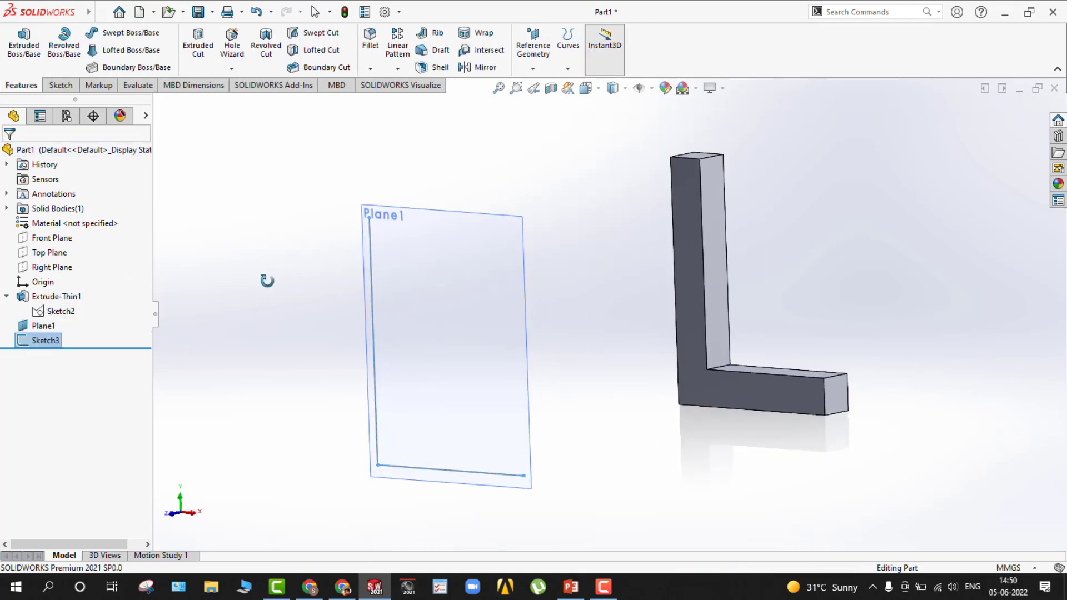
Extrude the L-shaped sketch on Plane1 as a 15 mm thin feature, 15 mm deep with the Mid Plane end condition.
{"action": "left_click", "coordinate": [32, 62]}
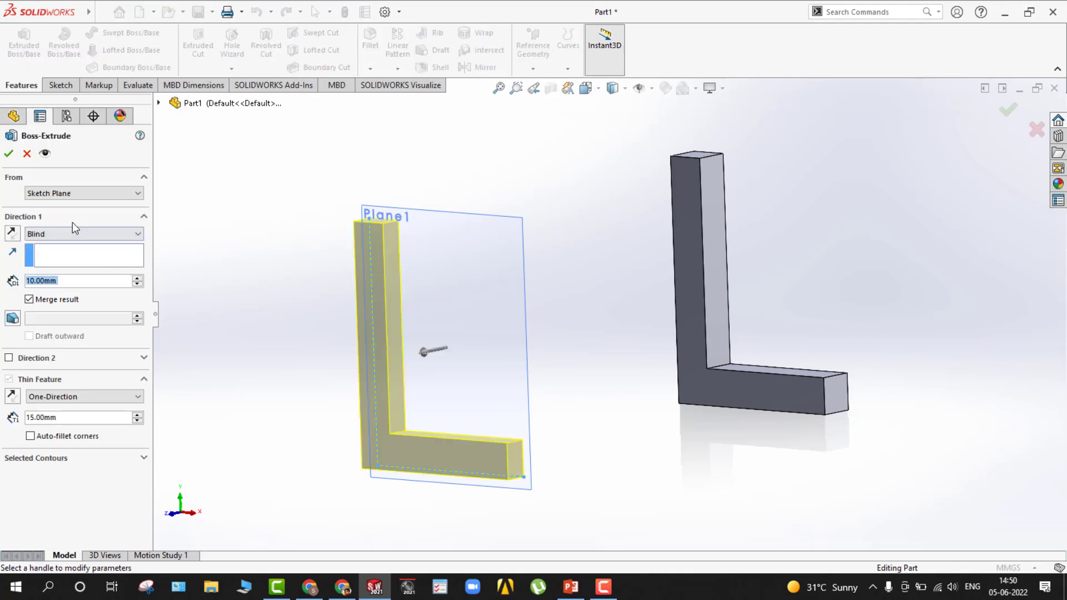
{"action": "left_click", "coordinate": [73, 232]}
{"action": "left_click", "coordinate": [61, 311]}
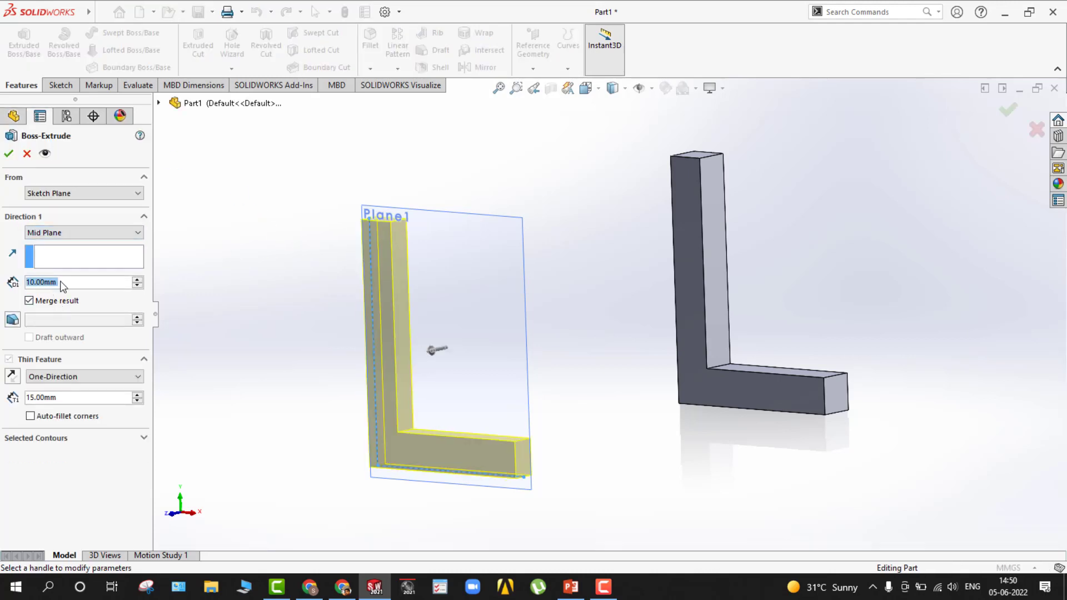
{"action": "type", "text": "1"}
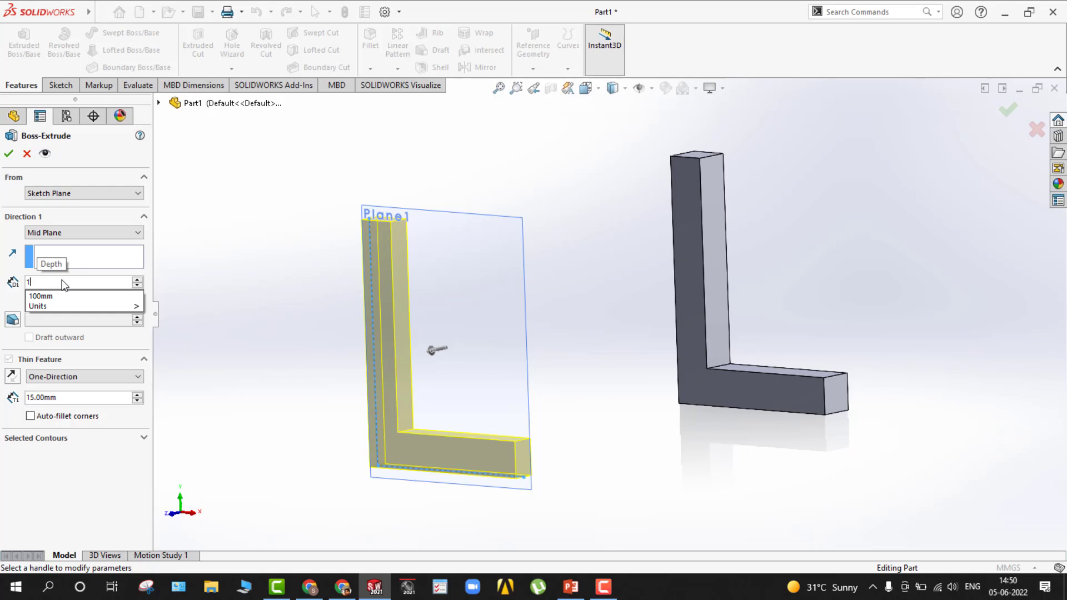
{"action": "type", "text": "5"}
{"action": "left_click", "coordinate": [65, 390]}
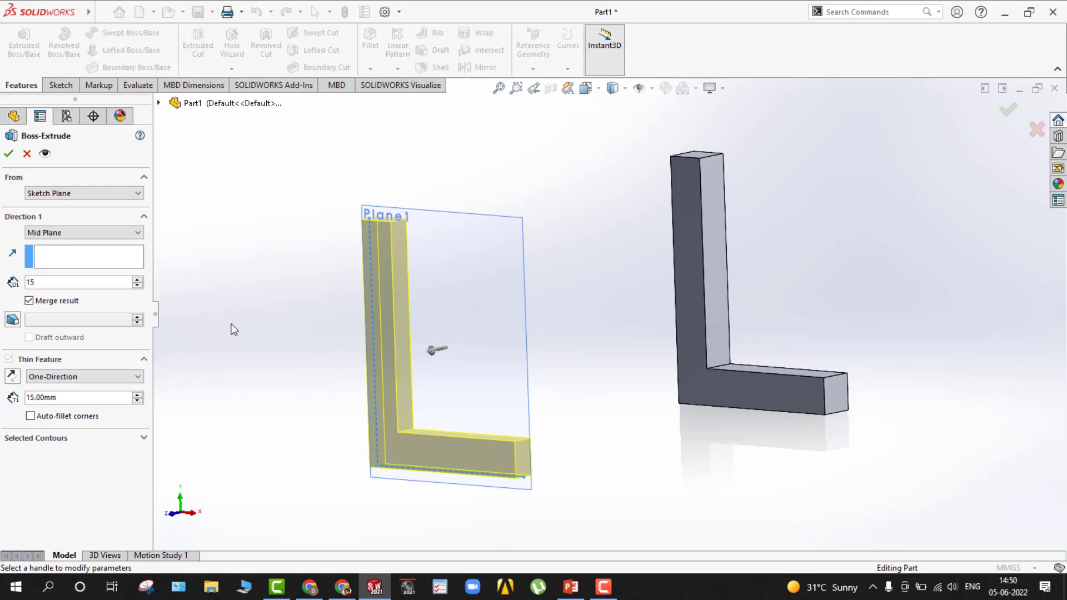
{"action": "middle_click_drag", "start_coordinate": [256, 311], "coordinate": [224, 348]}
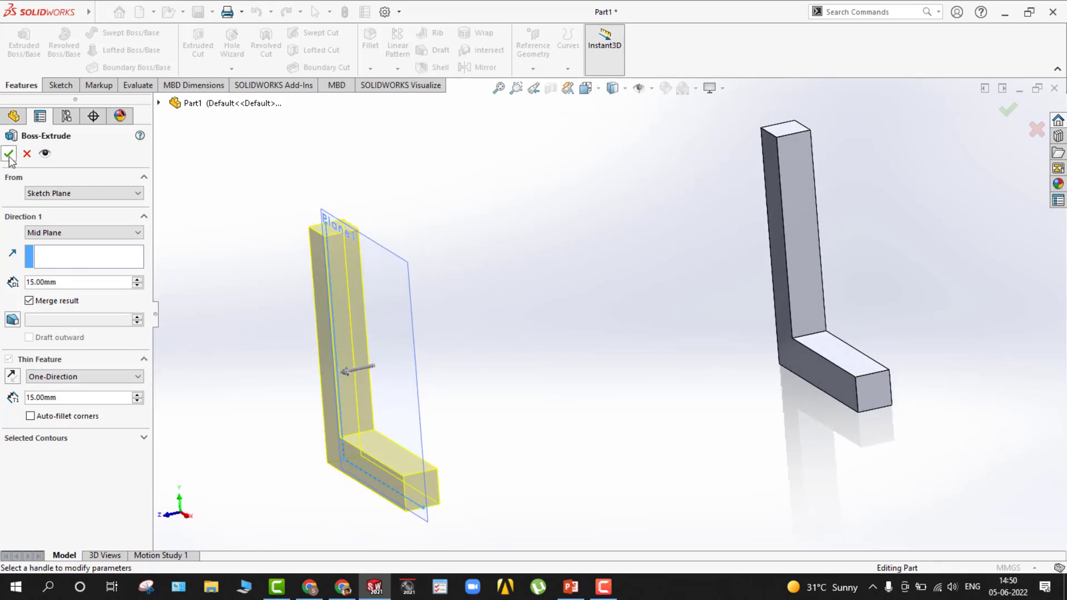
{"action": "left_click", "coordinate": [8, 154]}
Hide Plane1 in the graphics view.
{"action": "middle_click_drag", "start_coordinate": [219, 257], "coordinate": [427, 252]}
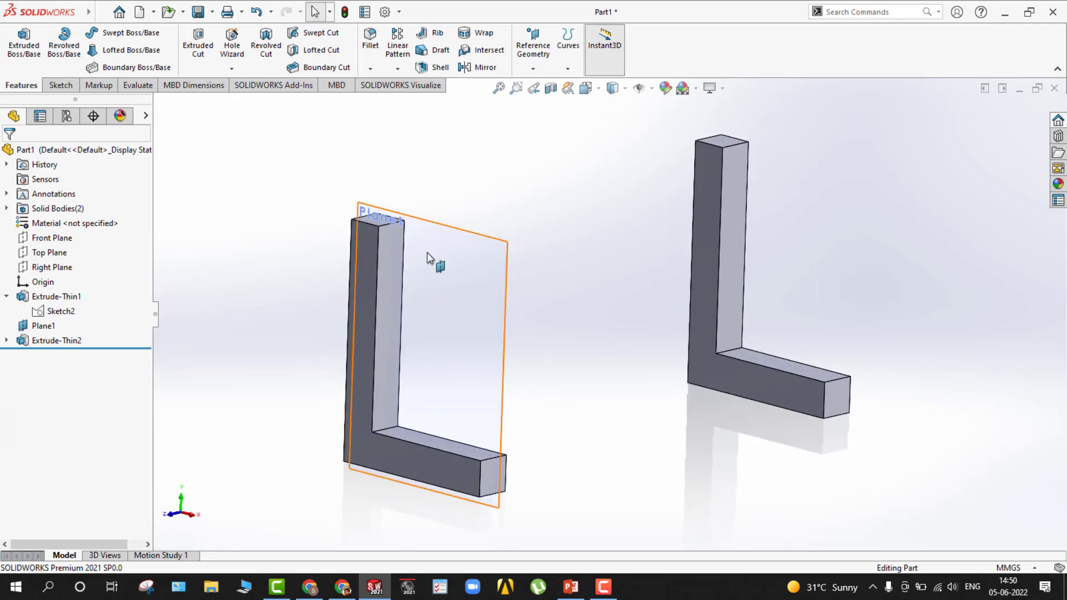
{"action": "left_click", "coordinate": [427, 252]}
{"action": "left_click", "coordinate": [529, 215]}
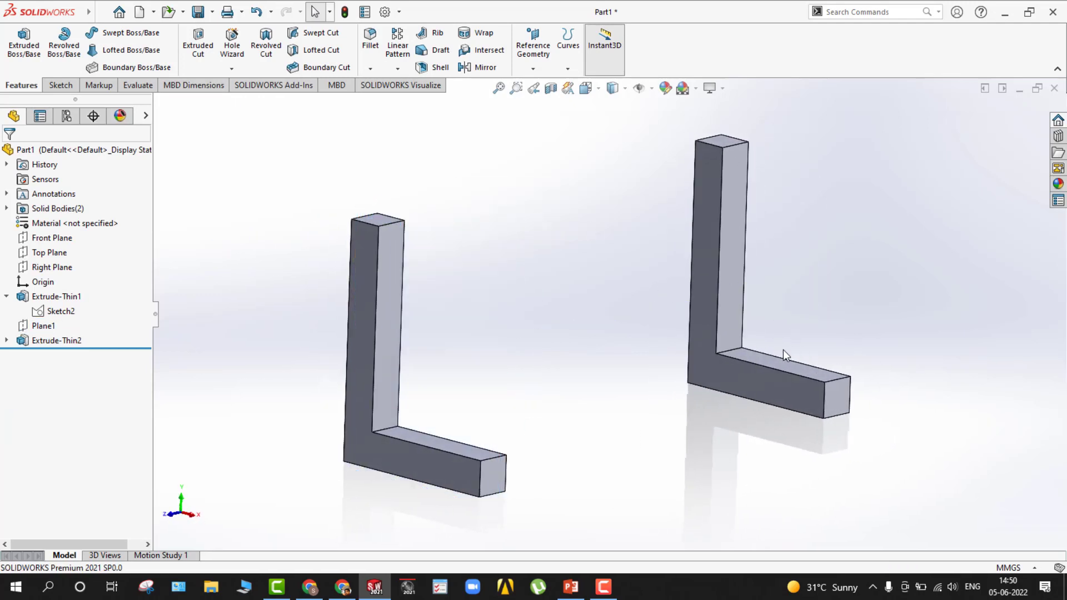
Add a 10 mm fillet to the inner corner edge of the first L-shaped extrude.
{"action": "left_click", "coordinate": [732, 350]}
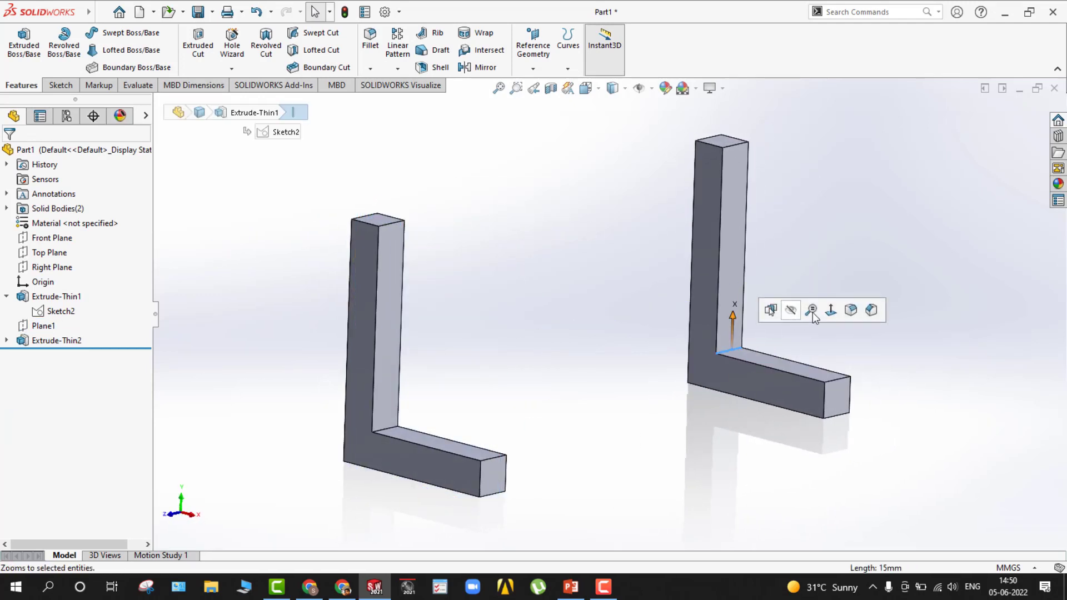
{"action": "key", "text": "f"}
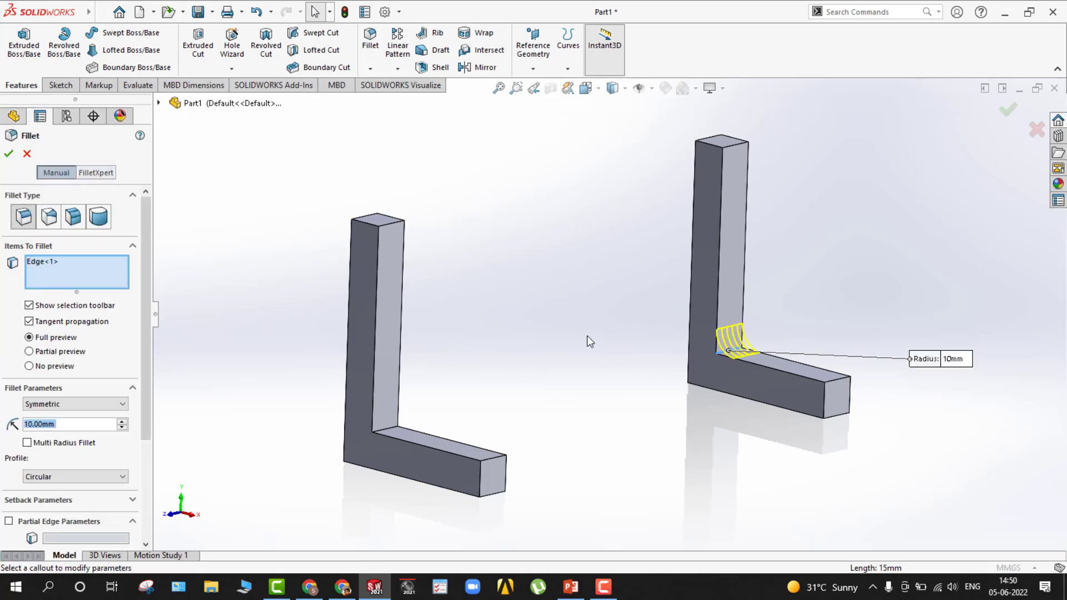
{"action": "left_click", "coordinate": [8, 154]}
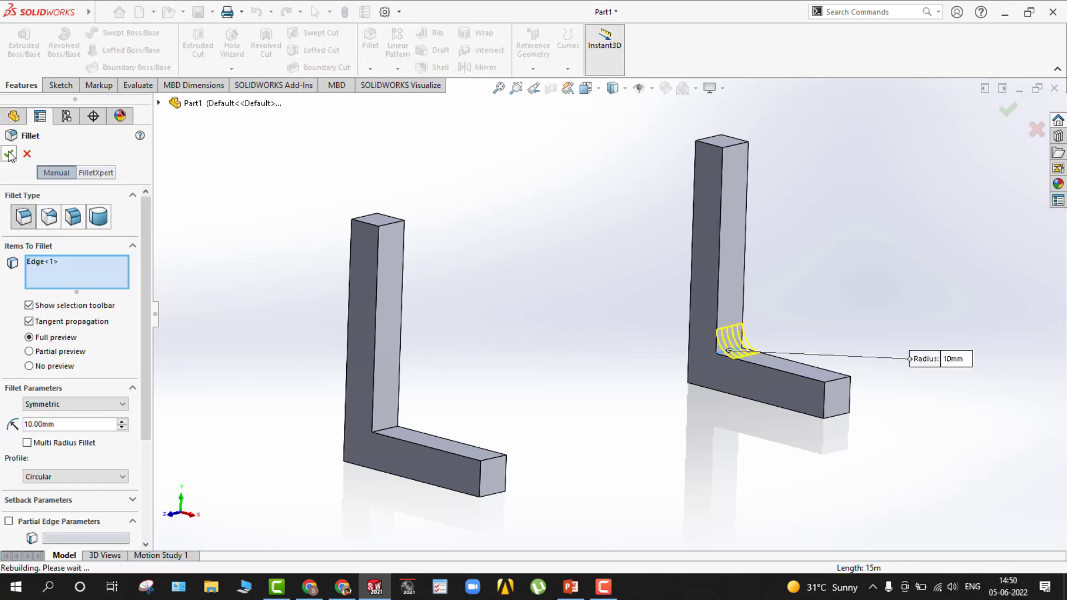
{"action": "mouse_move", "coordinate": [435, 332]}
{"action": "middle_mouse_down"}
{"action": "mouse_move", "coordinate": [445, 338]}
{"action": "mouse_move", "coordinate": [432, 338]}
{"action": "middle_mouse_up"}
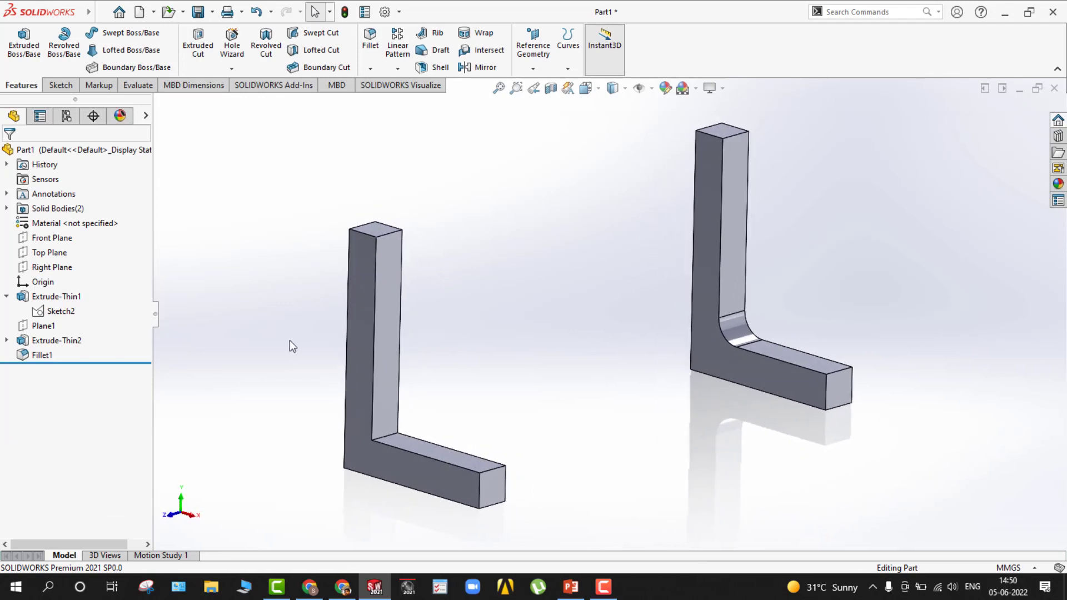
{"action": "middle_click_drag", "start_coordinate": [282, 342], "coordinate": [291, 340], "text": "ctrl"}
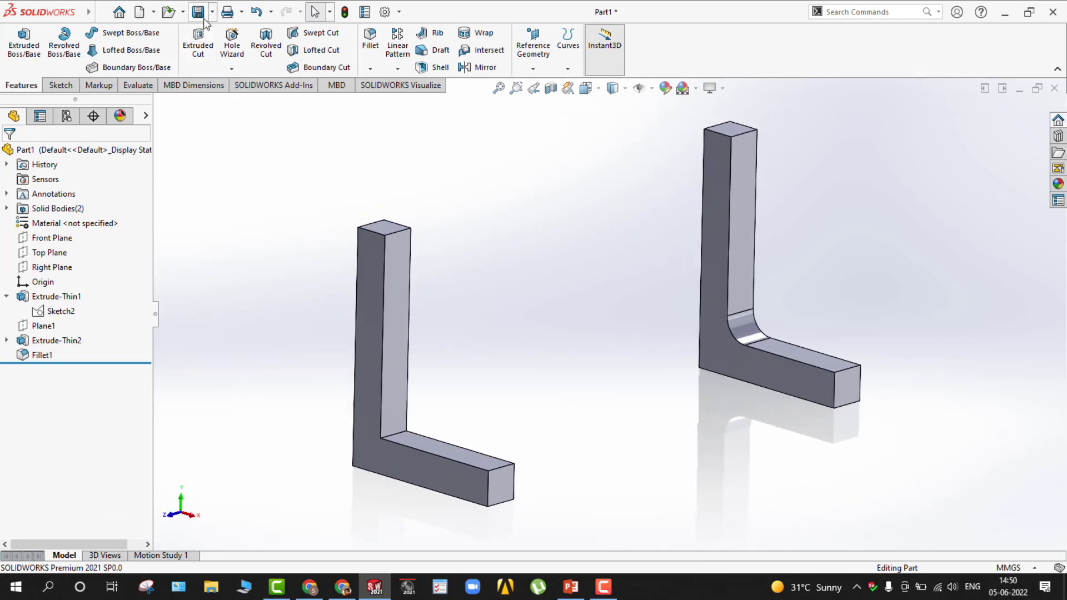
Save the part to the Desktop as Brackets in SOLIDWORKS Part format.
{"action": "key", "text": "ctrl+s"}
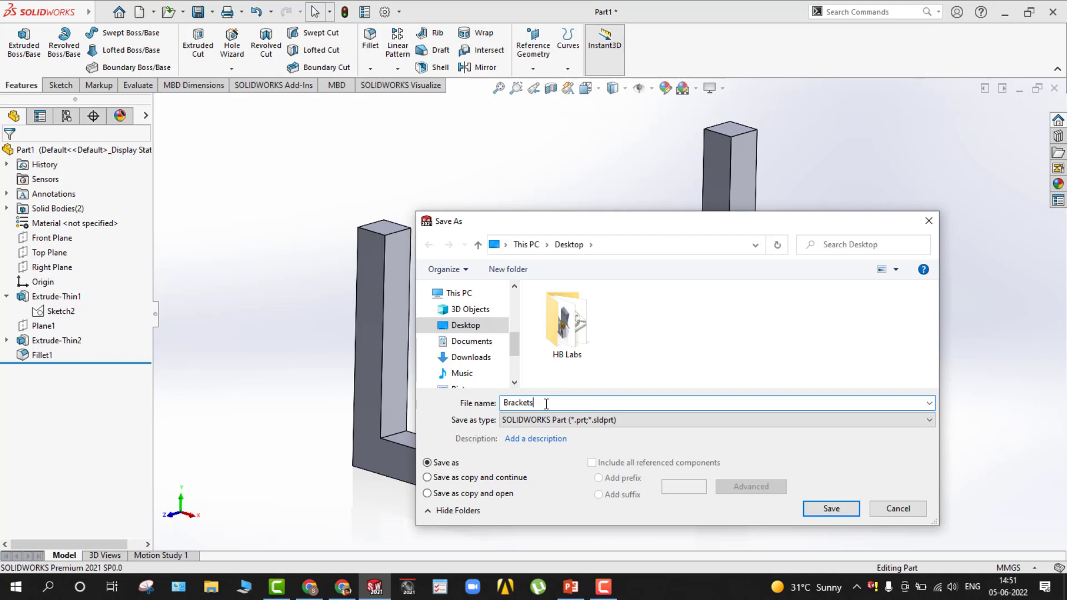
{"action": "left_click", "coordinate": [831, 508]}
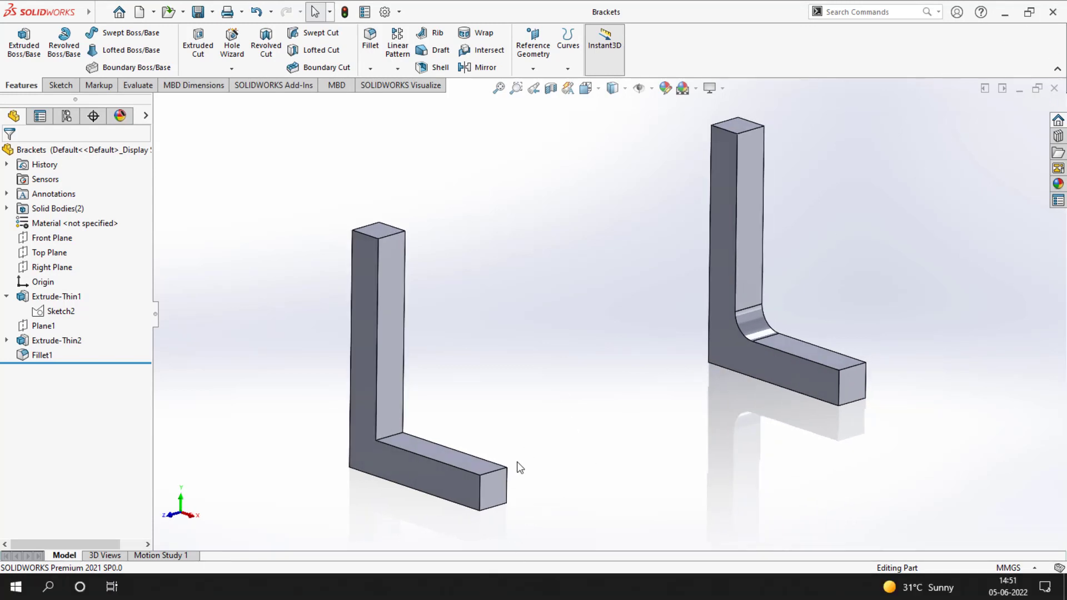
{"action": "key", "text": "super"}
{"action": "key", "text": "super"}
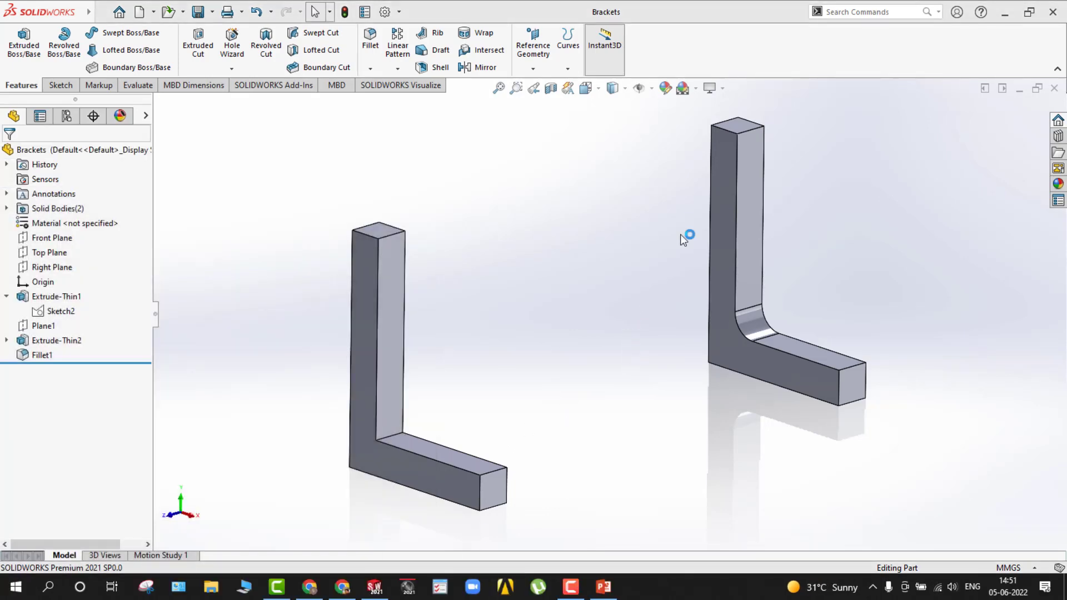
Save a copy of the part on the Desktop as Brackets in STEP AP214 format.
{"action": "left_click", "coordinate": [212, 11]}
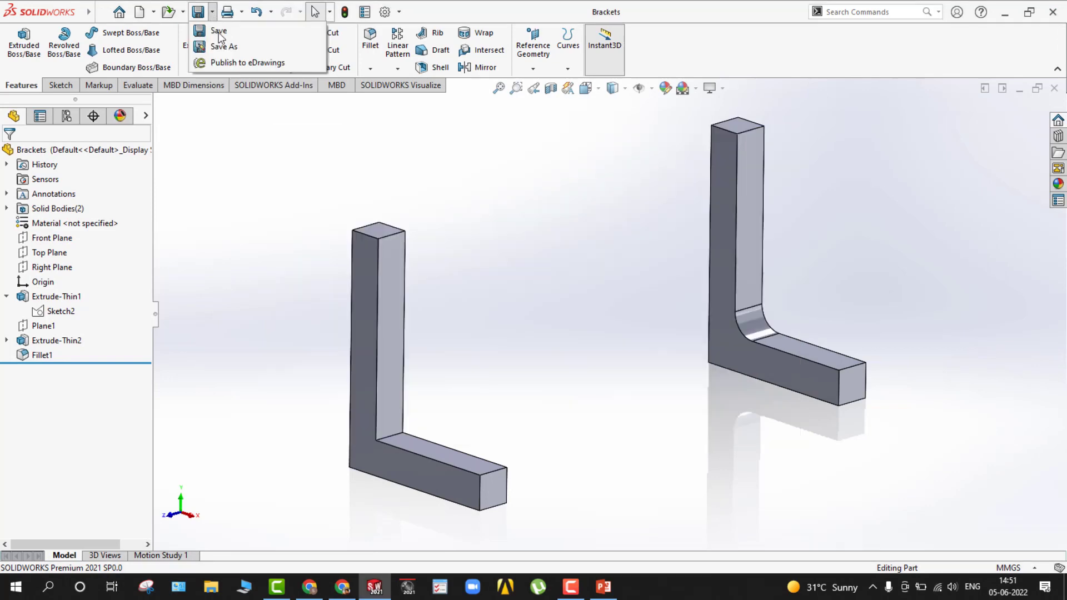
{"action": "left_click", "coordinate": [222, 46]}
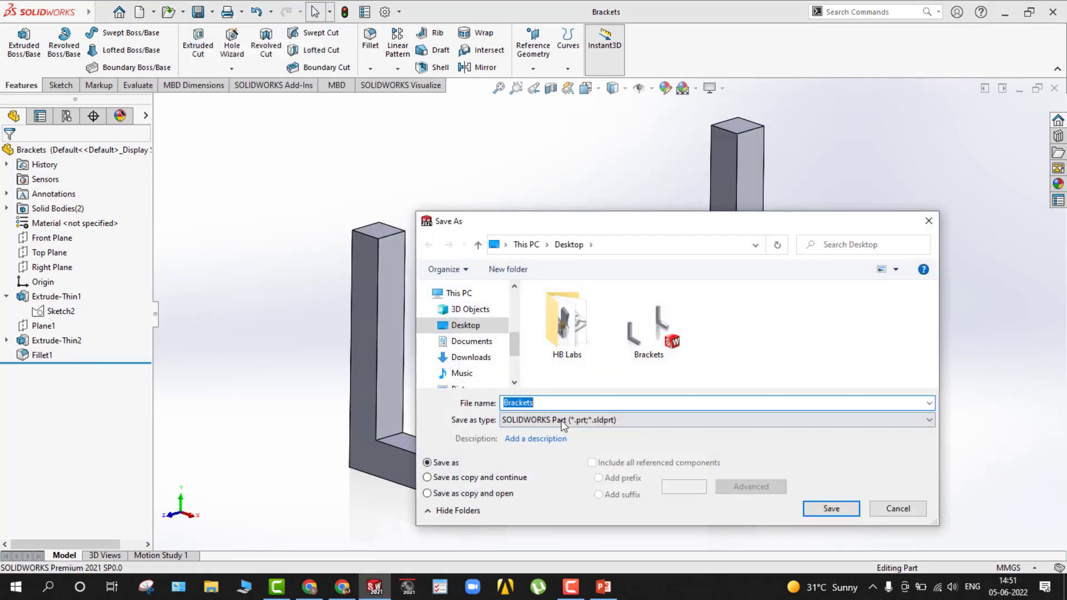
{"action": "left_click", "coordinate": [563, 421]}
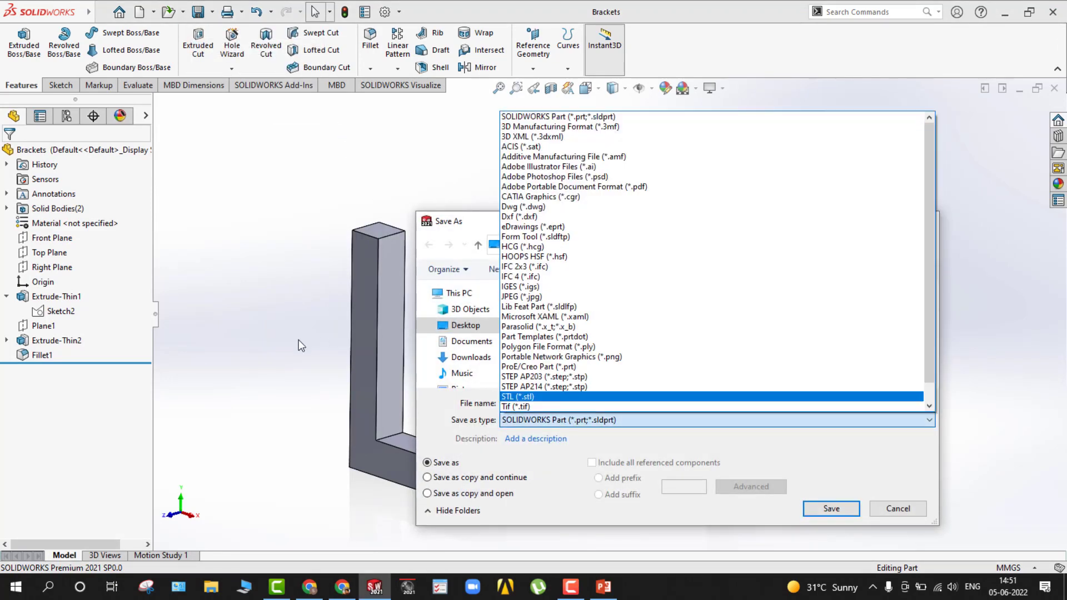
{"action": "left_click", "coordinate": [475, 224]}
{"action": "left_click", "coordinate": [532, 419]}
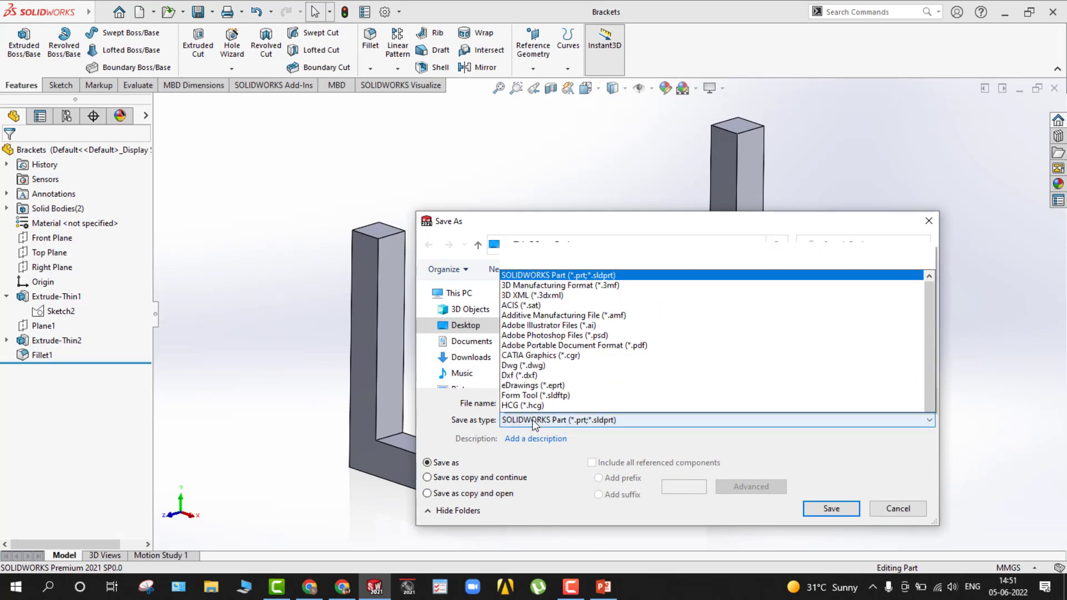
{"action": "left_click", "coordinate": [526, 386]}
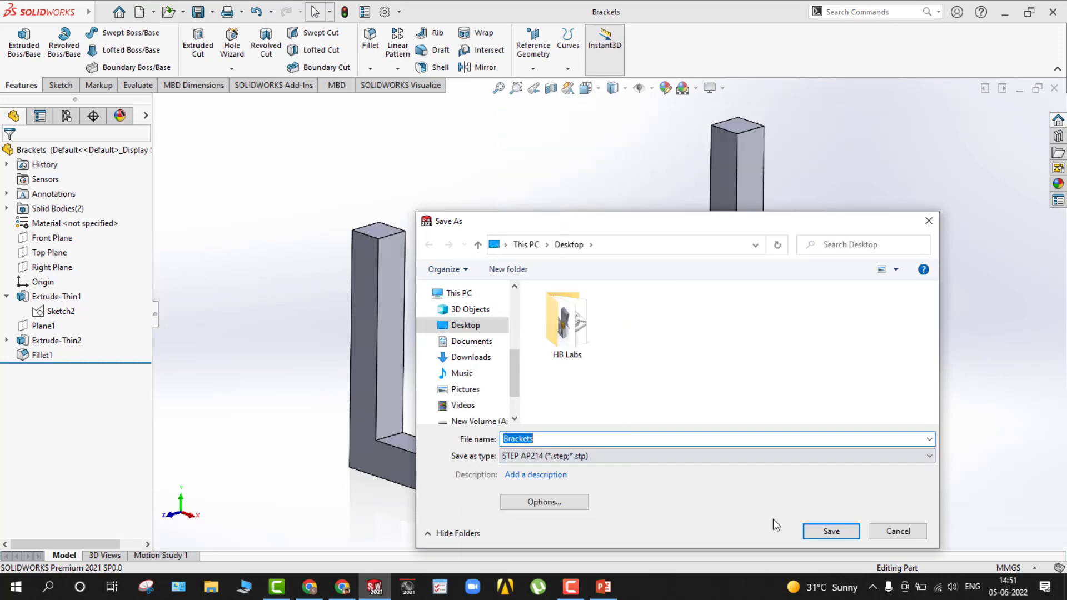
{"action": "left_click", "coordinate": [830, 532]}
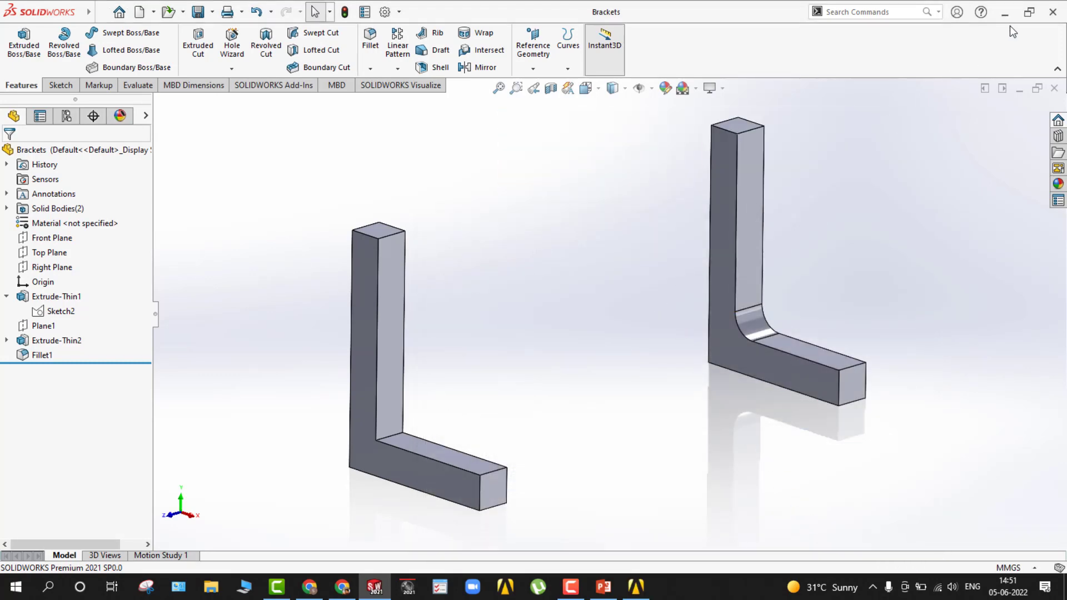
Close SOLIDWORKS, switch to Ansys Workbench and add a Static Structural system to the project schematic.
{"action": "left_click", "coordinate": [1054, 11]}
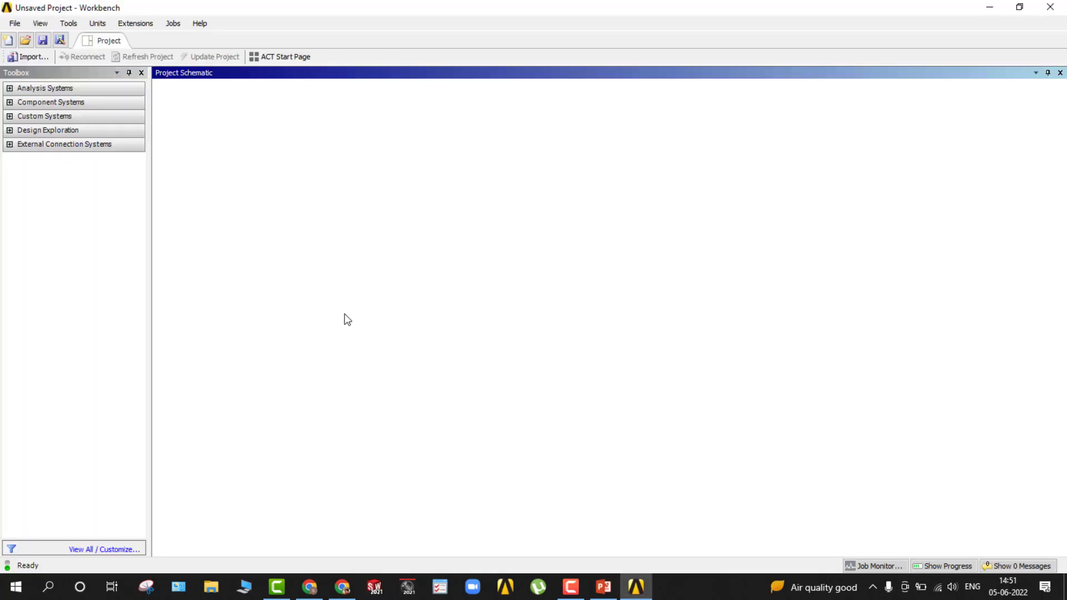
{"action": "left_click", "coordinate": [9, 87]}
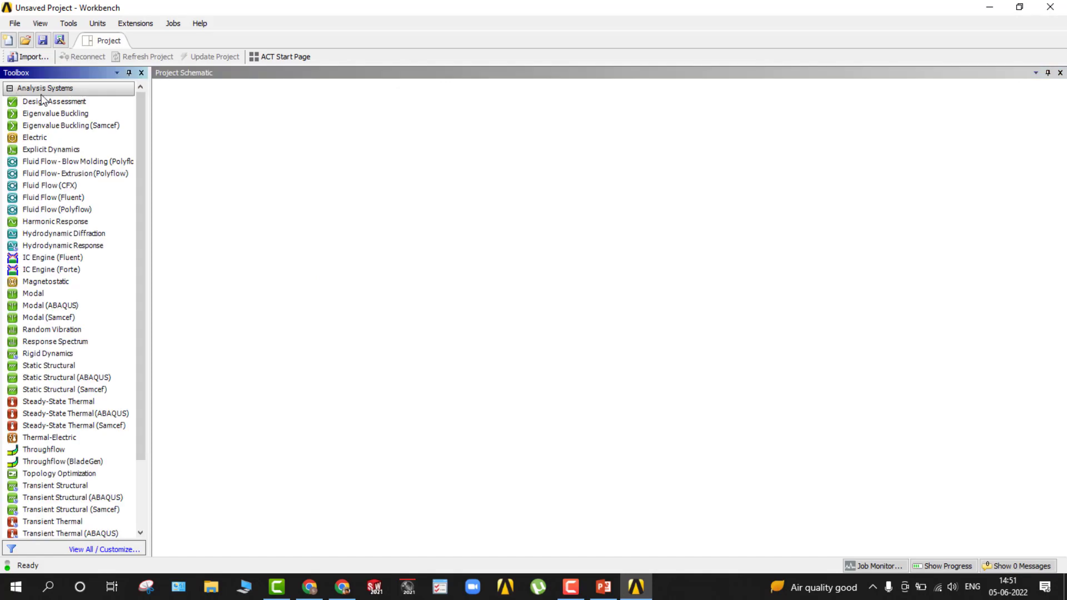
{"action": "left_click_drag", "start_coordinate": [46, 367], "coordinate": [266, 164]}
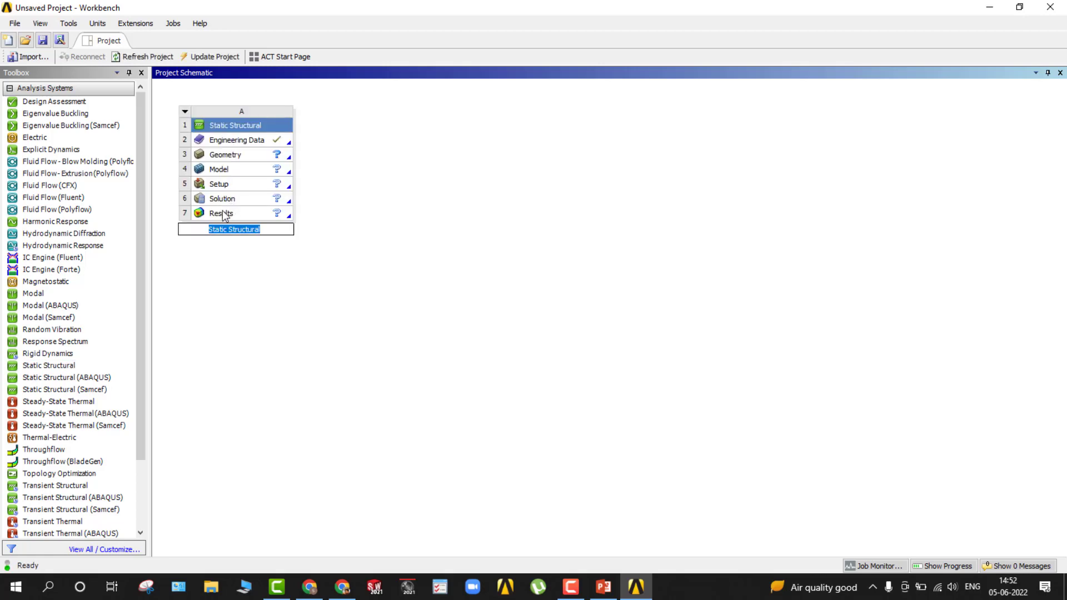
Name the Static Structural system Stress Singularity Analysis.
{"action": "type", "text": "S"}
{"action": "type", "text": "tress Singularity Analysis"}
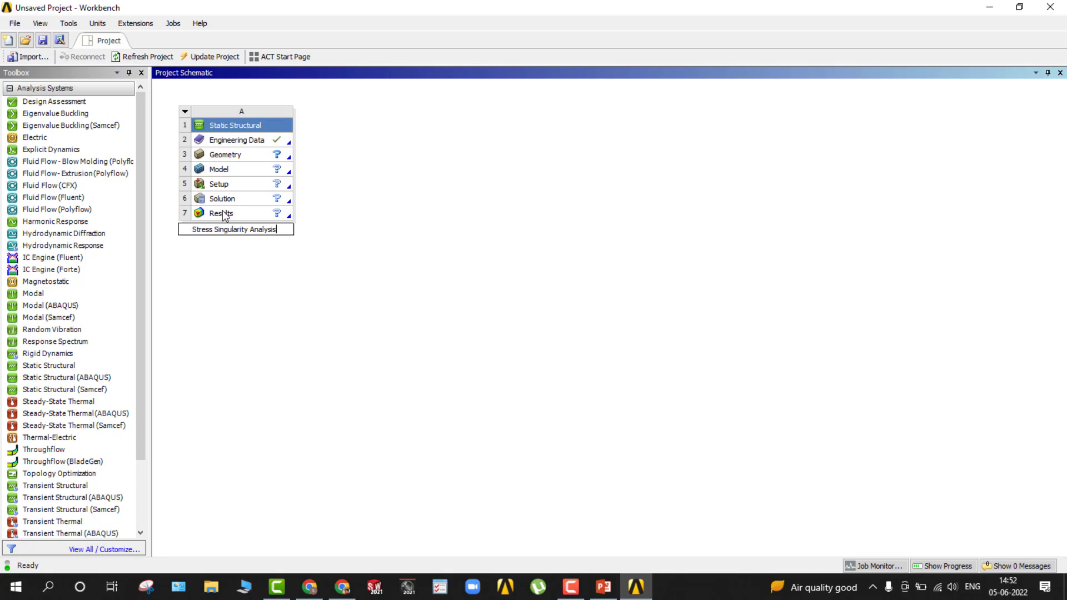
{"action": "key", "text": "Return"}
Import the Brackets STEP file from the Desktop as the geometry of the Static Structural system.
{"action": "left_click", "coordinate": [252, 142]}
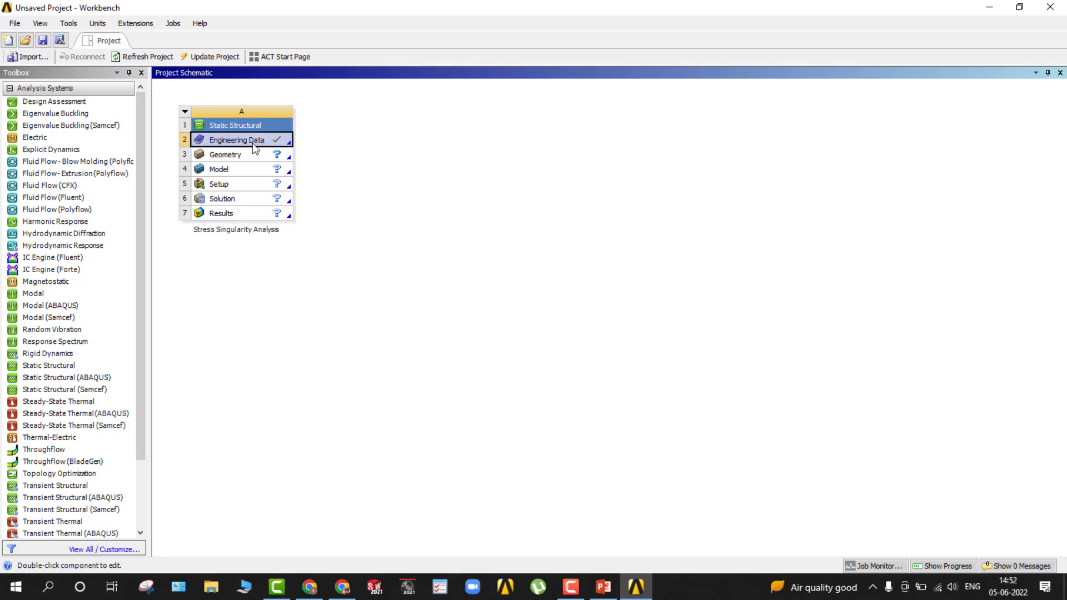
{"action": "left_click", "coordinate": [263, 157]}
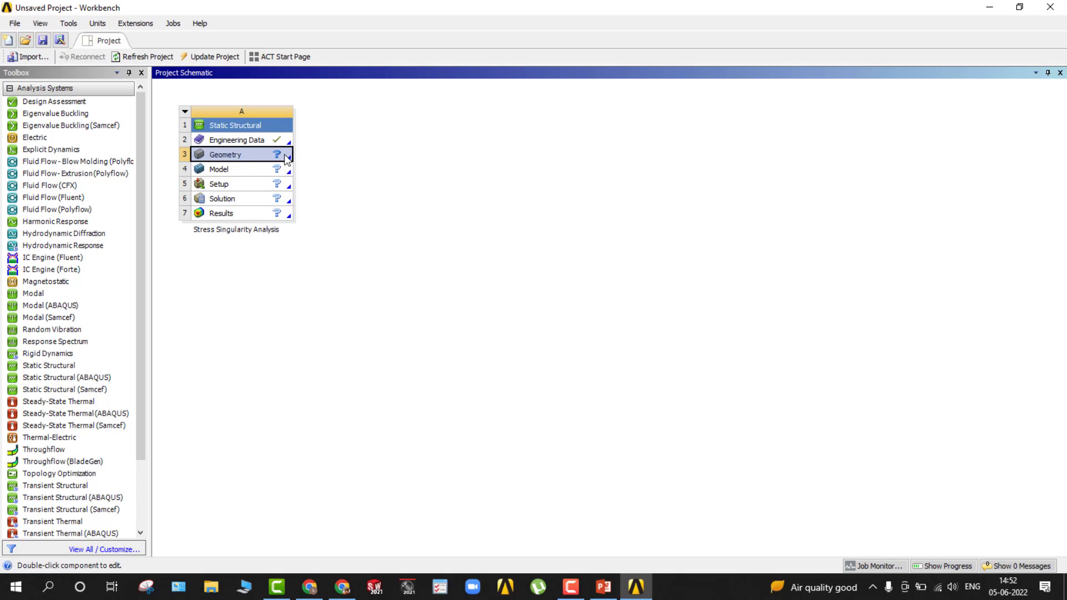
{"action": "left_click", "coordinate": [287, 158]}
{"action": "mouse_move", "coordinate": [311, 189]}
{"action": "left_click", "coordinate": [423, 192]}
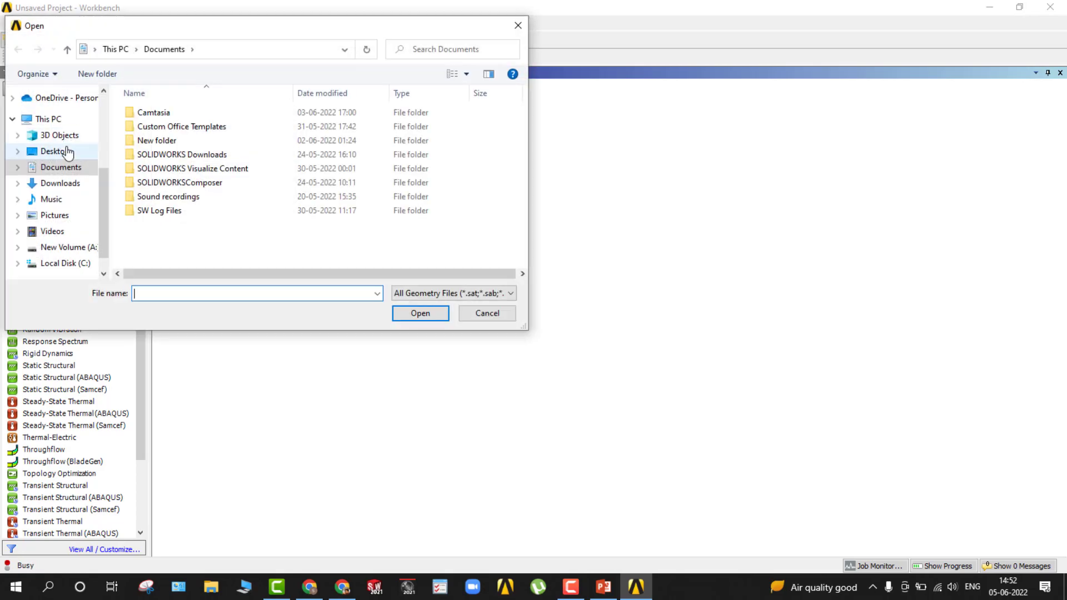
{"action": "left_click", "coordinate": [55, 151]}
{"action": "left_click", "coordinate": [225, 145]}
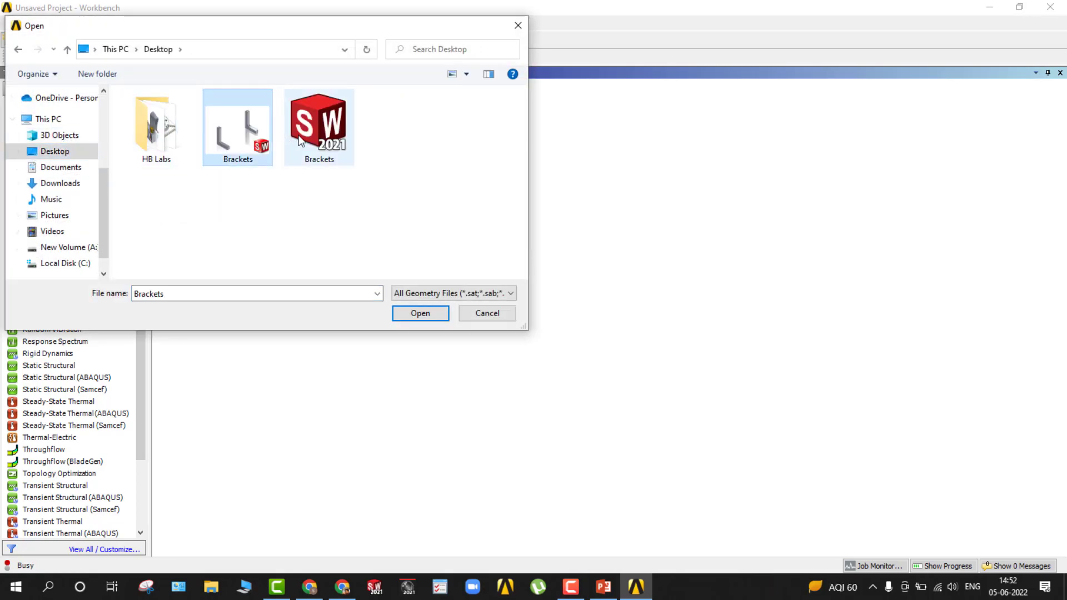
{"action": "left_click", "coordinate": [318, 125]}
{"action": "left_click", "coordinate": [414, 313]}
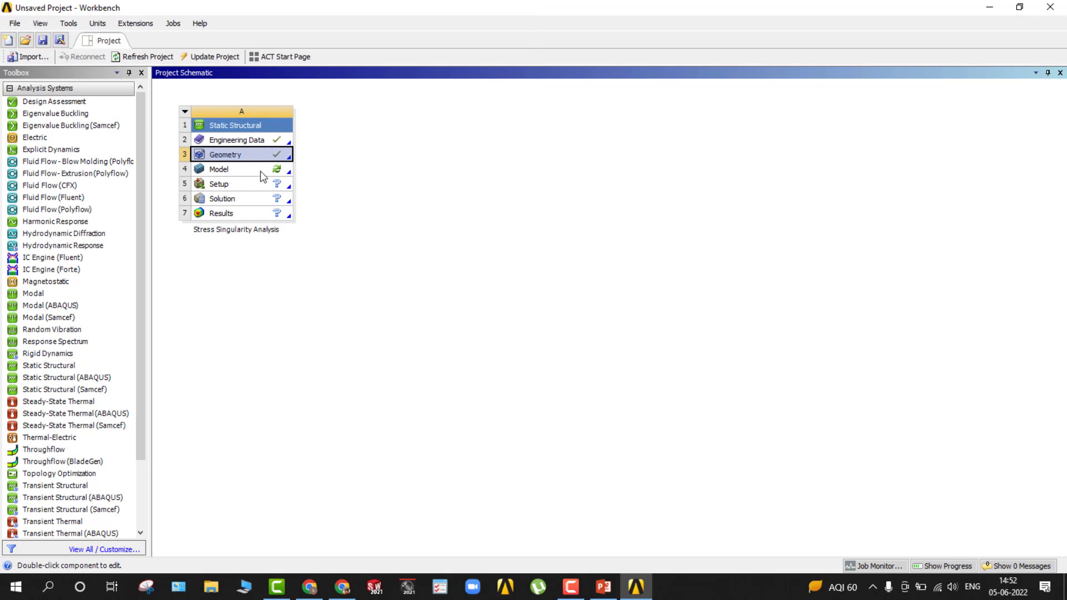
Open the system's Model in Ansys Mechanical and allow the AnsysWB Module access through the firewall.
{"action": "left_click", "coordinate": [239, 141]}
{"action": "left_click", "coordinate": [245, 173]}
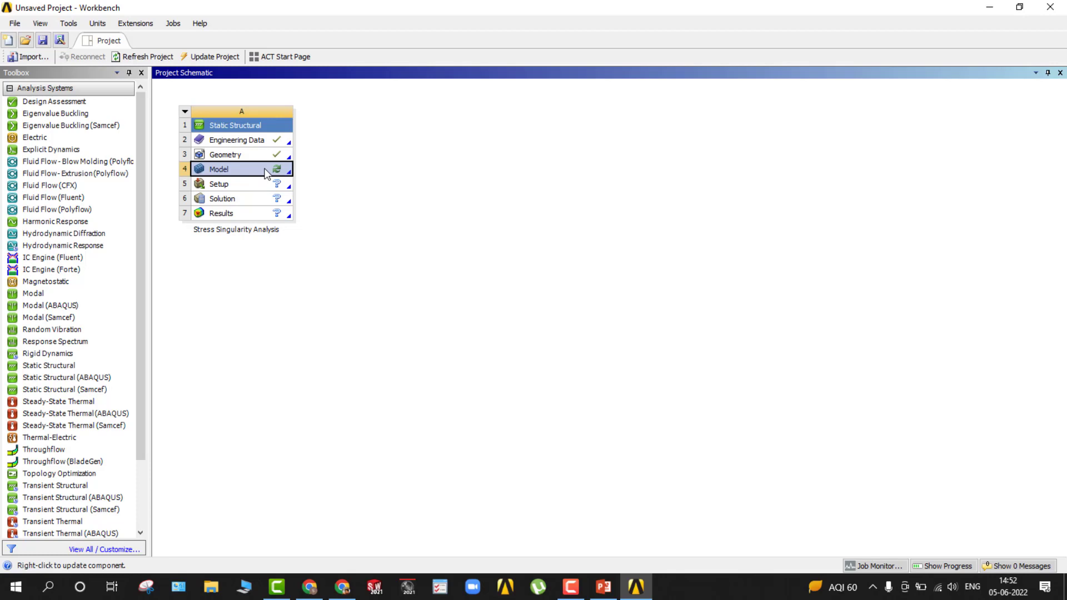
{"action": "left_click", "coordinate": [266, 175]}
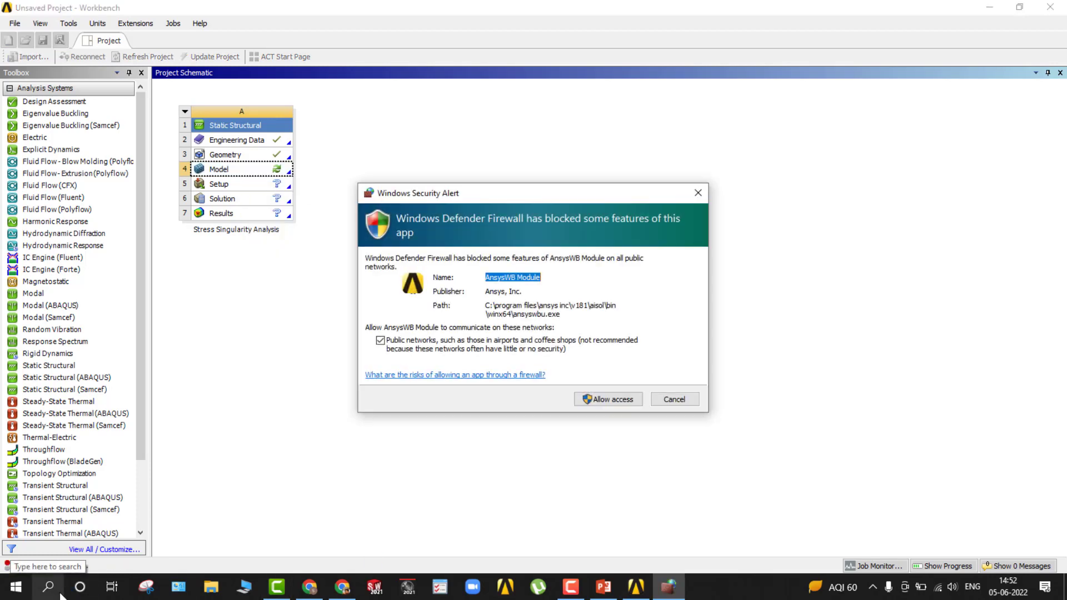
{"action": "left_click", "coordinate": [615, 400]}
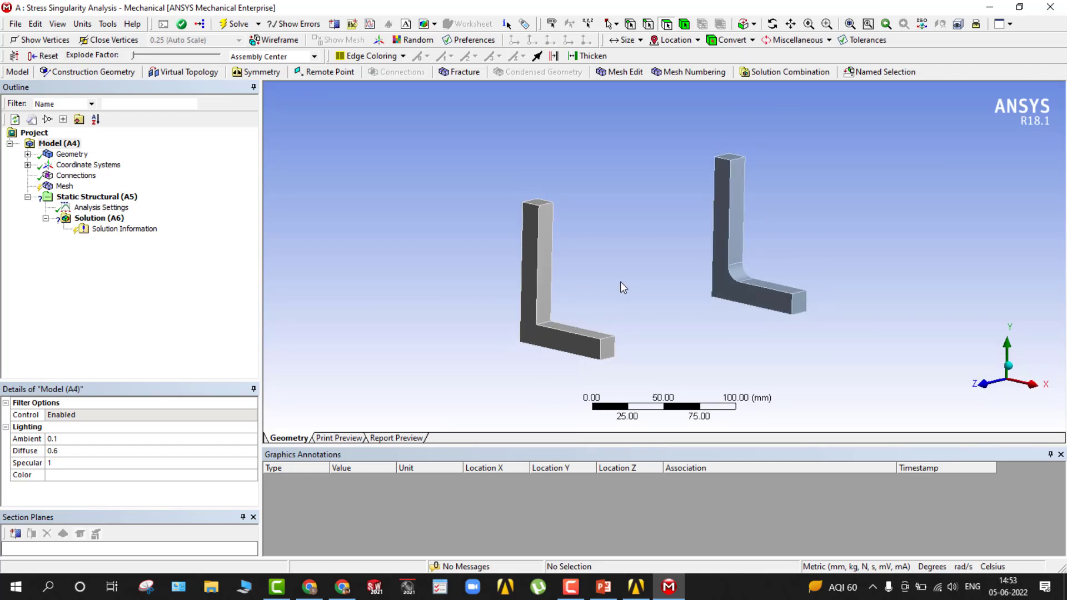
Check the material assignment of the two Brackets bodies in the geometry.
{"action": "mouse_move", "coordinate": [620, 281]}
{"action": "middle_mouse_down"}
{"action": "mouse_move", "coordinate": [592, 281]}
{"action": "mouse_move", "coordinate": [616, 281]}
{"action": "middle_mouse_up"}
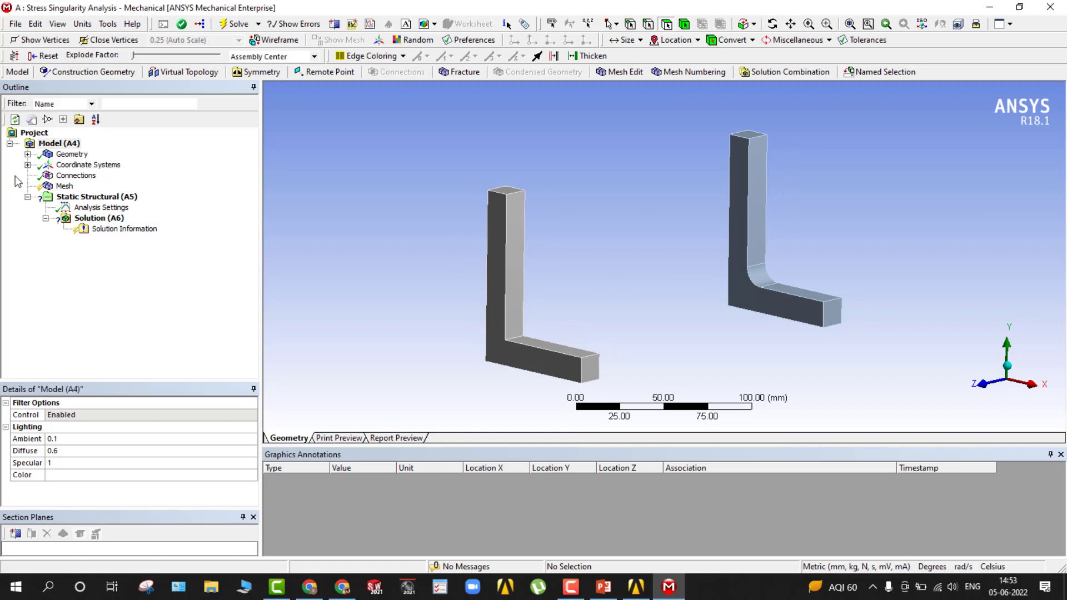
{"action": "left_click", "coordinate": [28, 154]}
{"action": "left_click", "coordinate": [77, 165]}
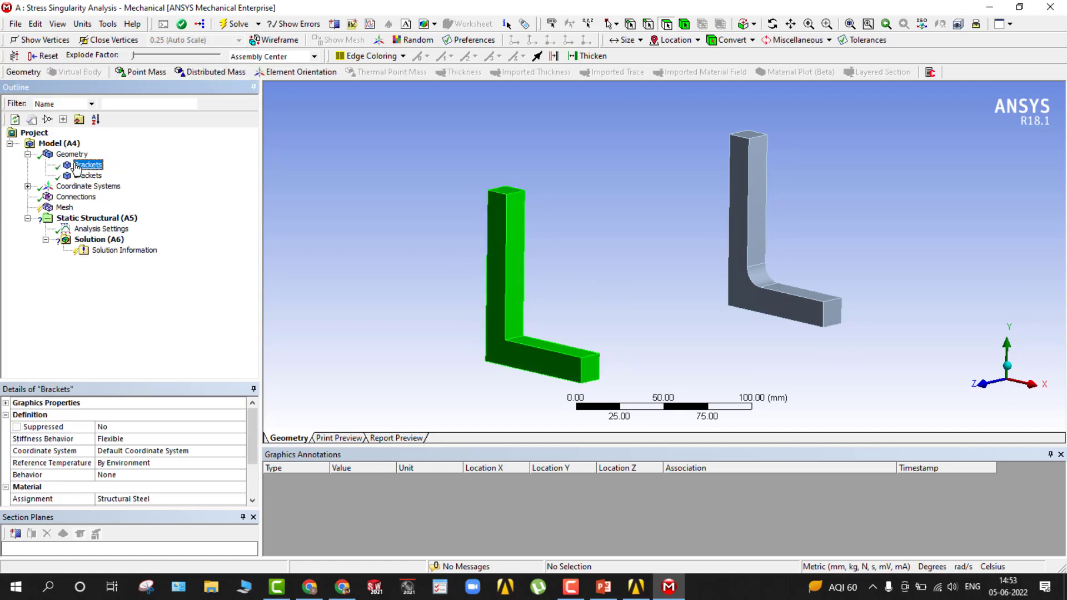
{"action": "left_click", "coordinate": [145, 500]}
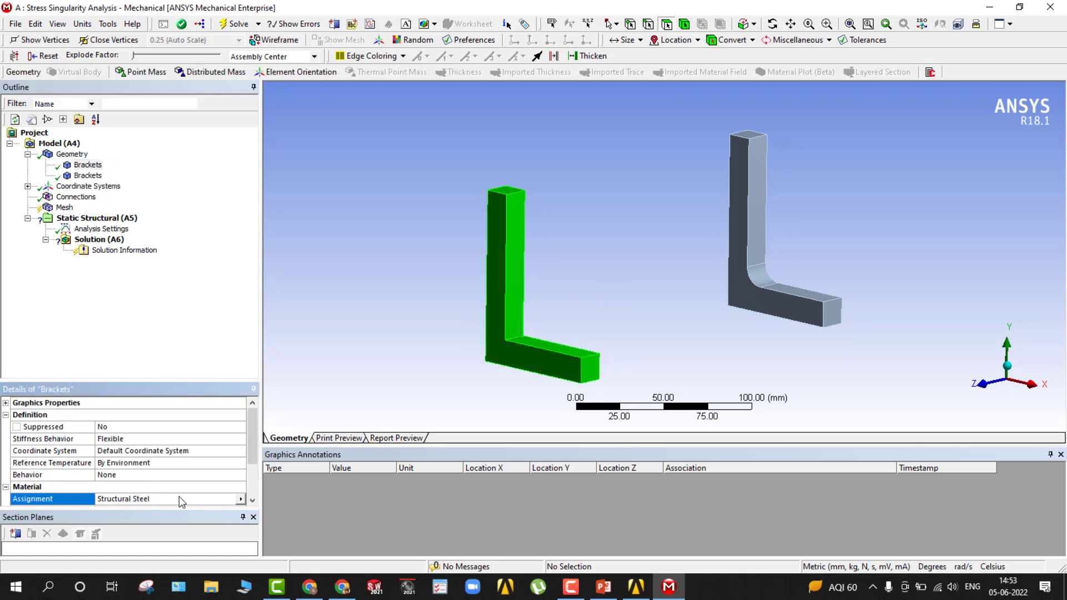
{"action": "left_click", "coordinate": [84, 176]}
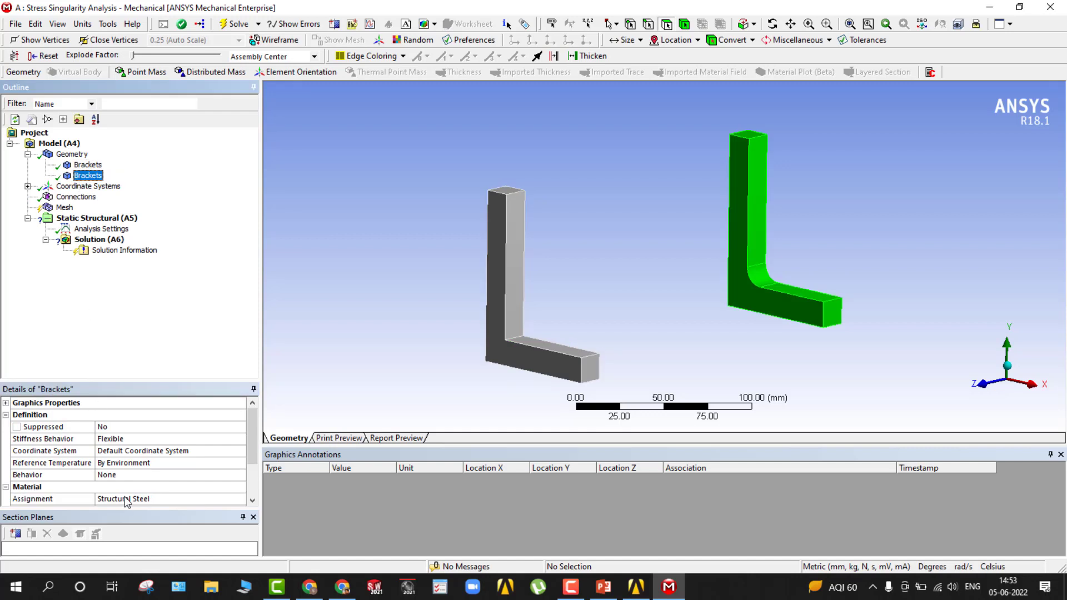
Add an automatic mesh method scoped to the bracket body without the fillet.
{"action": "left_click", "coordinate": [64, 198]}
{"action": "left_click", "coordinate": [64, 207]}
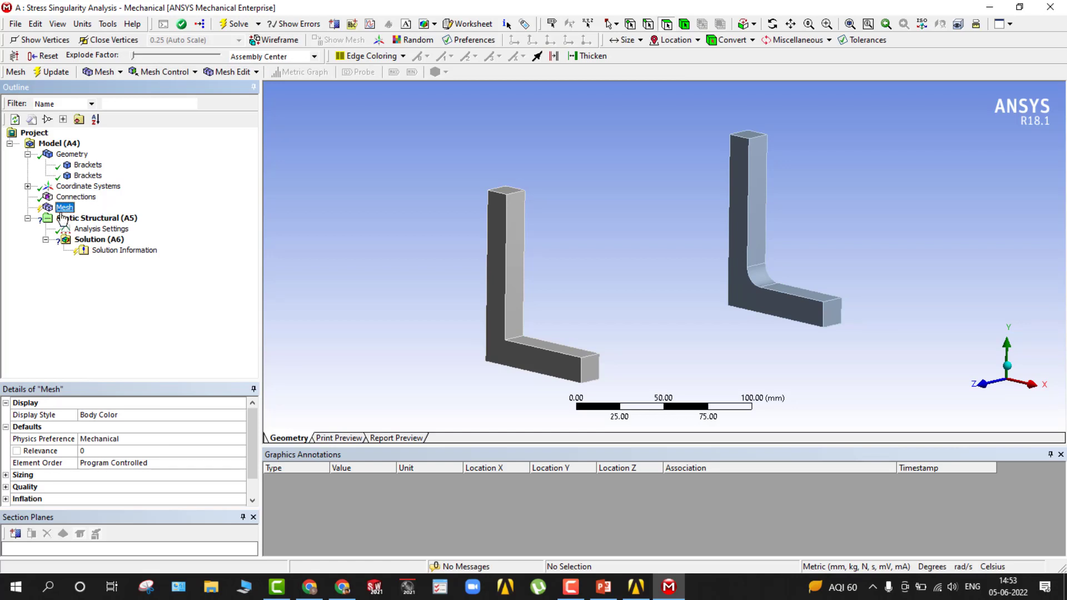
{"action": "left_click", "coordinate": [119, 72]}
{"action": "left_click", "coordinate": [189, 72]}
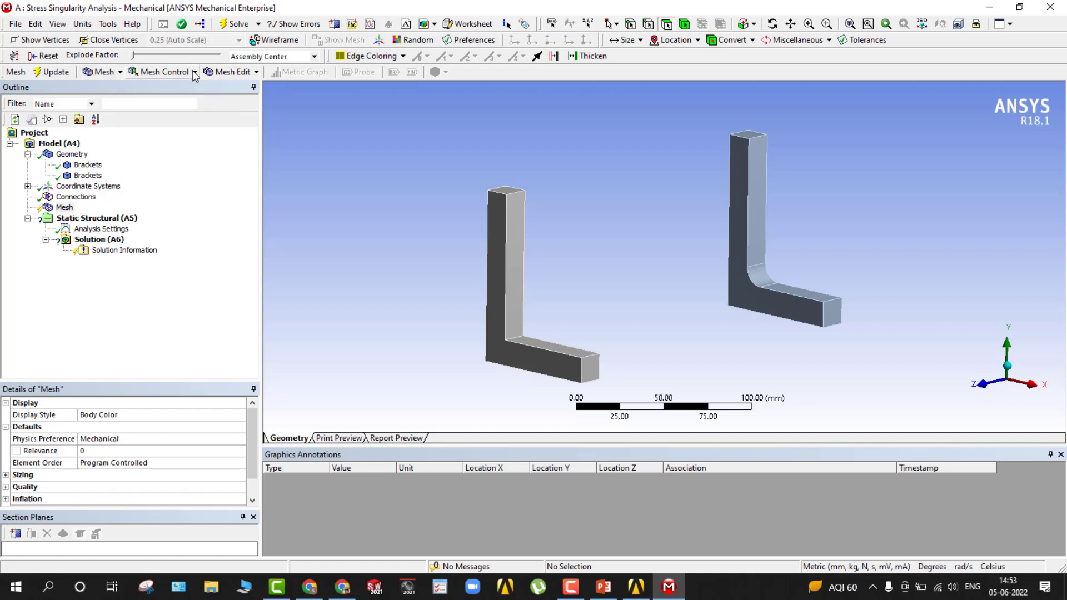
{"action": "left_click", "coordinate": [189, 72]}
{"action": "left_click", "coordinate": [189, 89]}
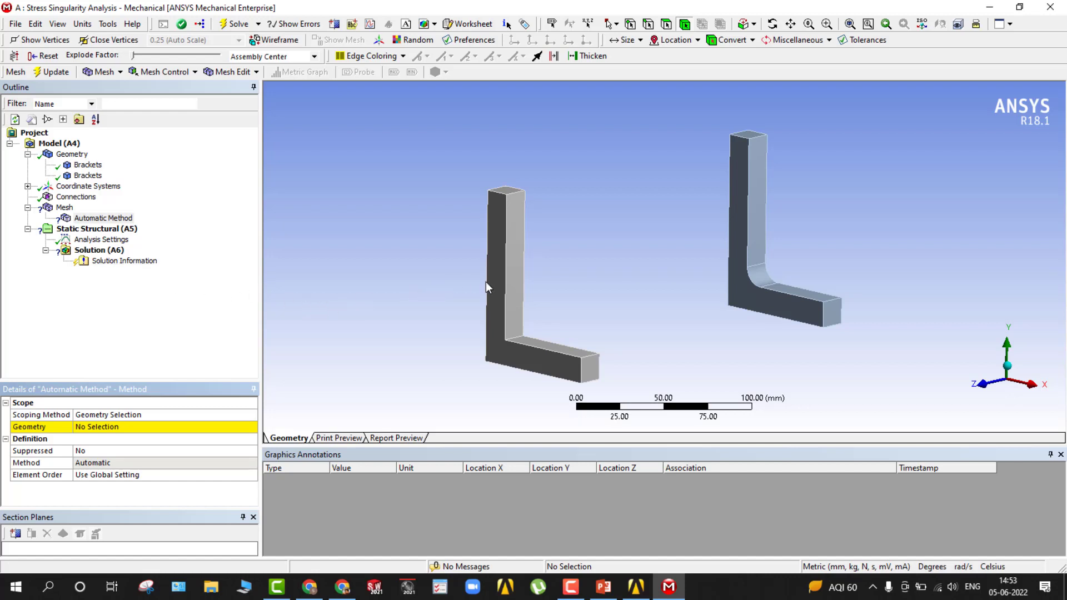
{"action": "left_click", "coordinate": [504, 286]}
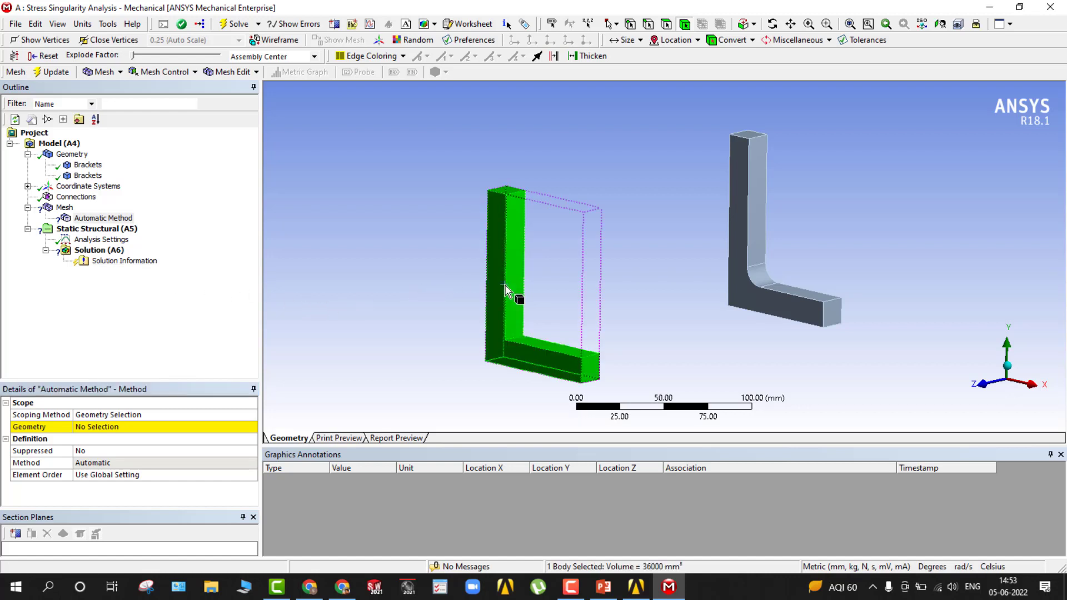
{"action": "left_click", "coordinate": [105, 429]}
{"action": "left_click", "coordinate": [107, 430]}
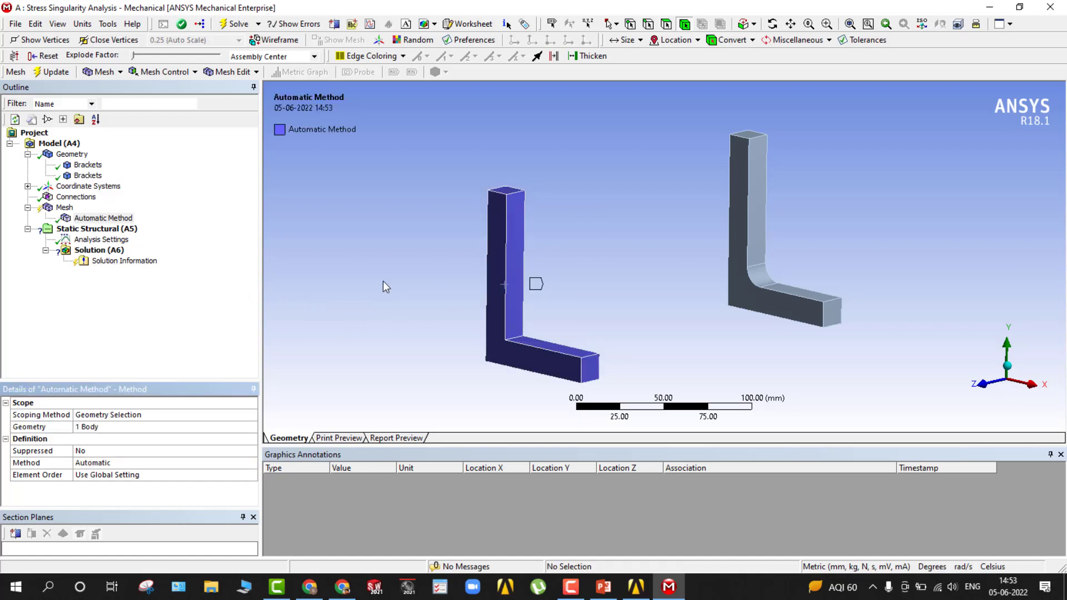
Add a second automatic mesh method scoped to the filleted bracket body.
{"action": "left_click", "coordinate": [754, 228]}
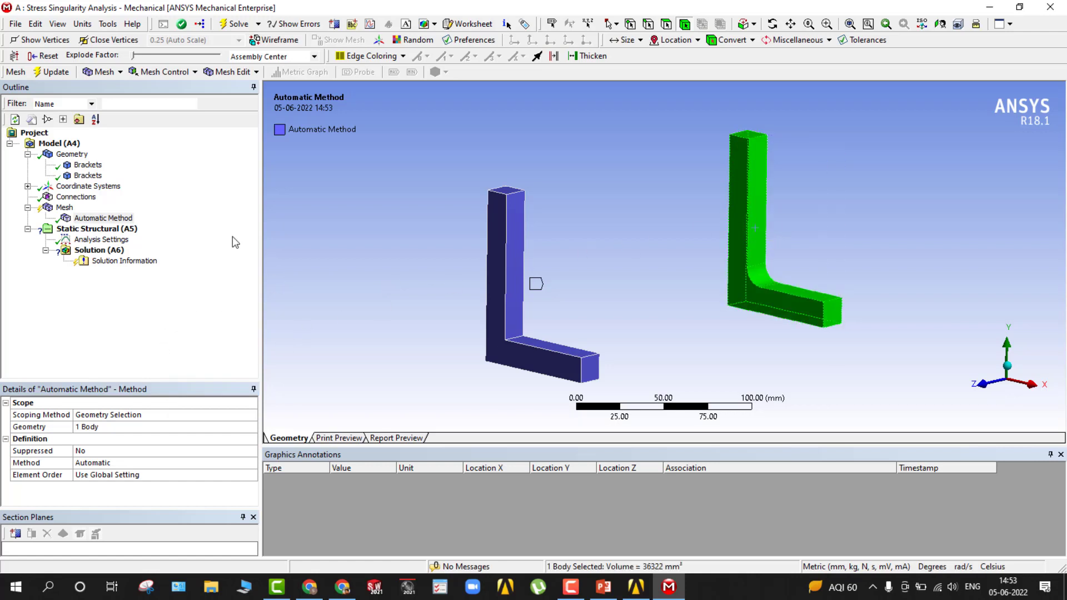
{"action": "left_click", "coordinate": [162, 73]}
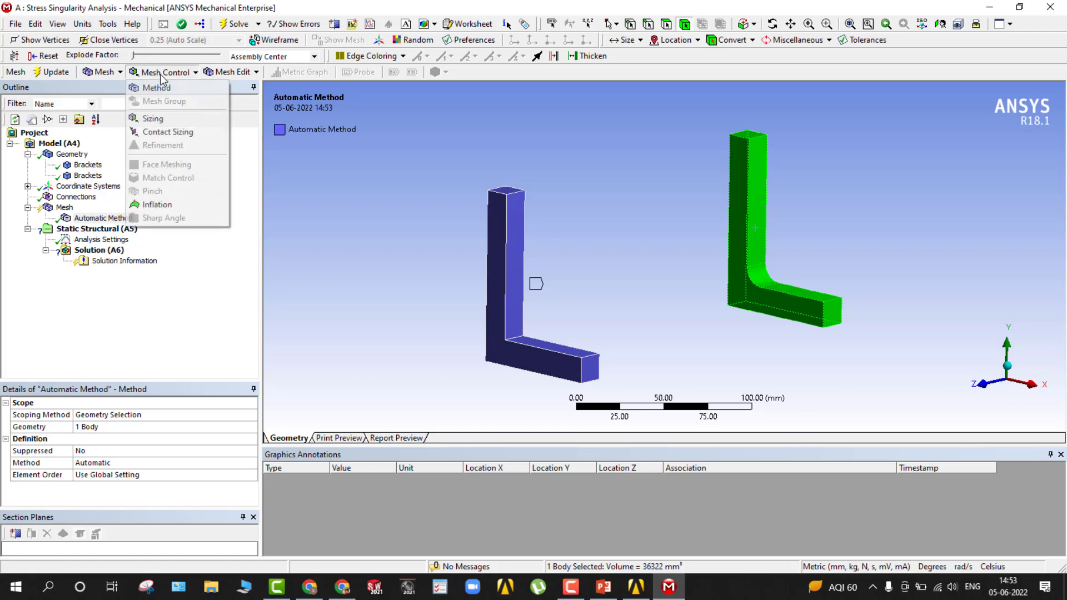
{"action": "left_click", "coordinate": [162, 88]}
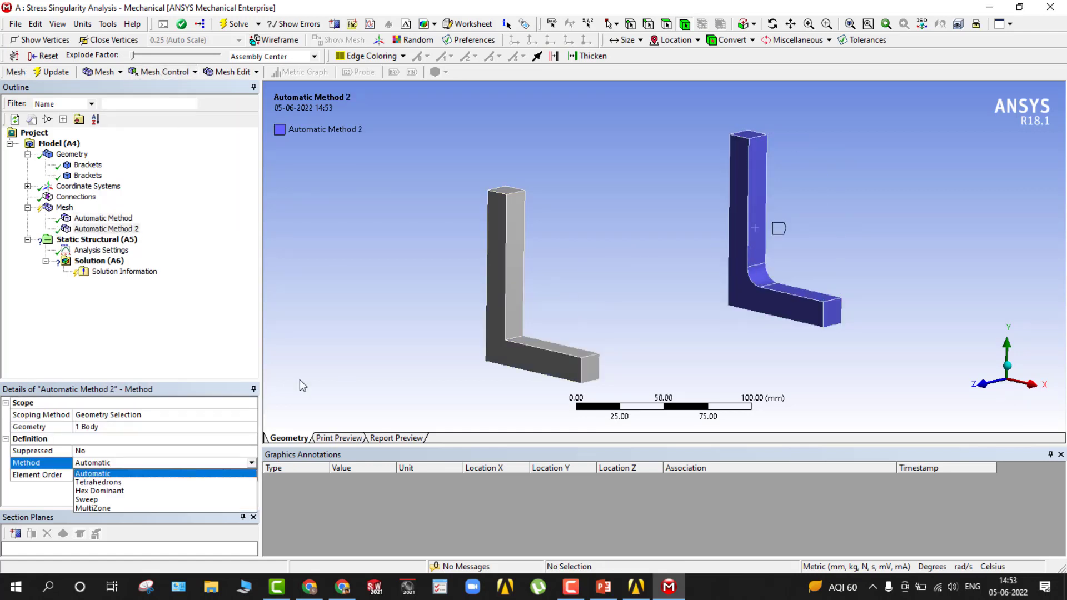
Rename the mesh method of the sharp-cornered bracket as Without Fillet.
{"action": "left_click", "coordinate": [97, 219]}
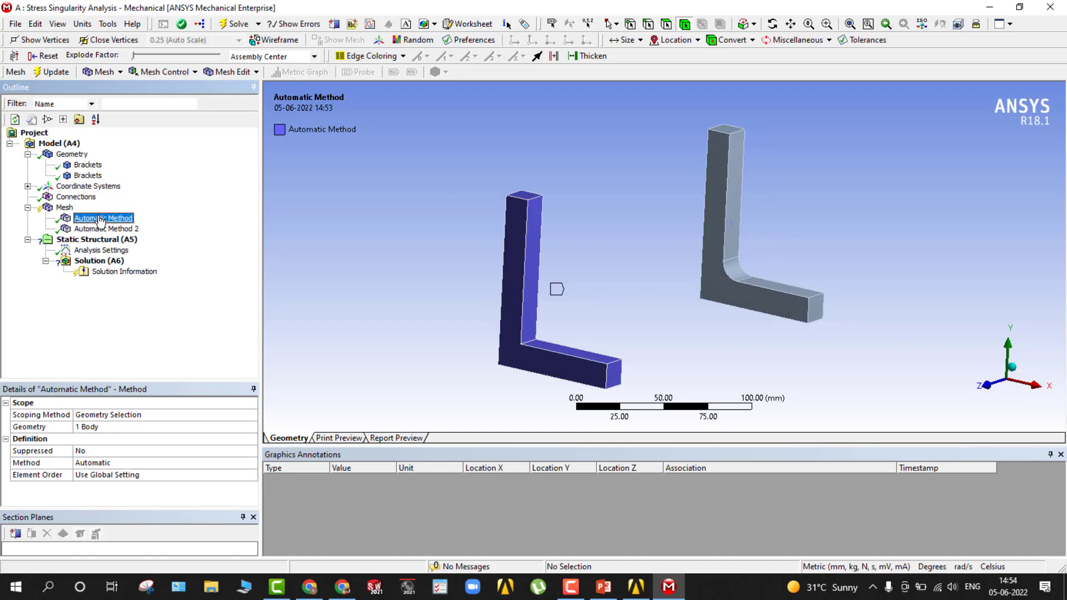
{"action": "right_click", "coordinate": [100, 221]}
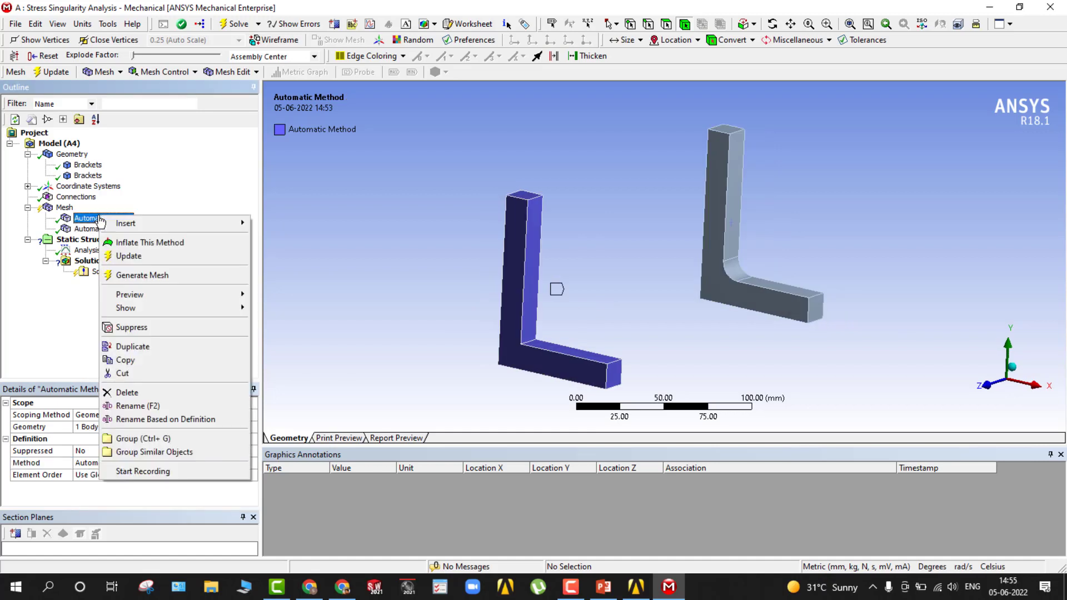
{"action": "left_click", "coordinate": [139, 408]}
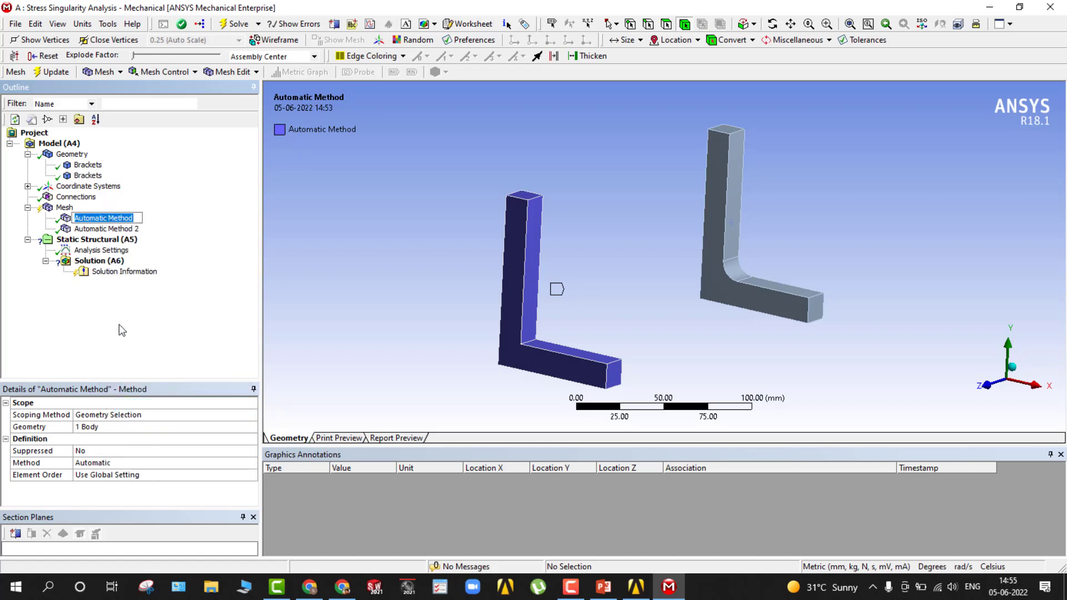
{"action": "type", "text": "Wi"}
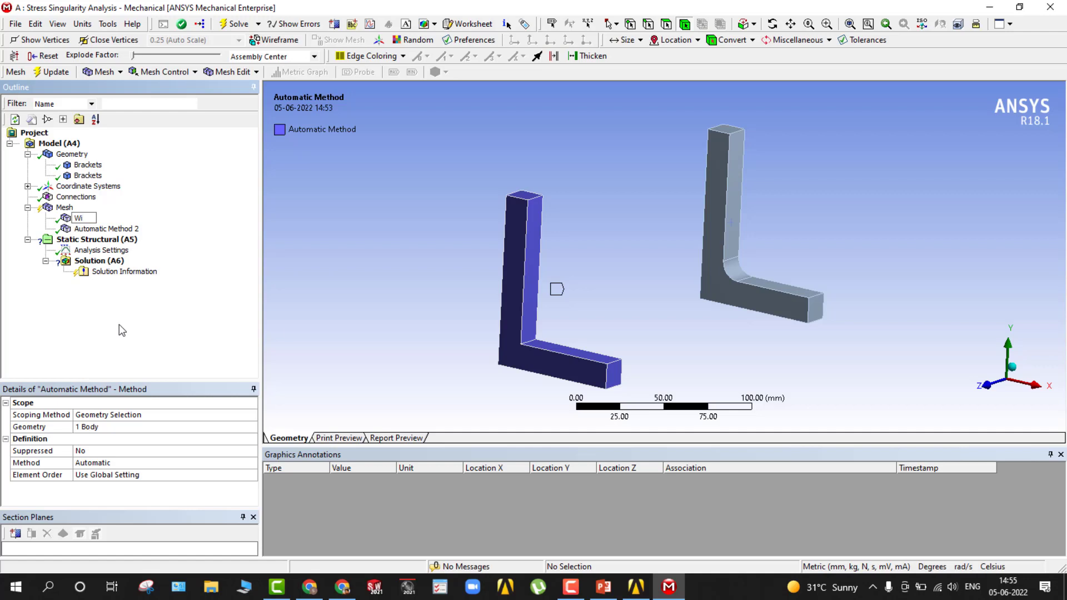
{"action": "type", "text": "thout Fillet"}
{"action": "key", "text": "Return"}
Rename the mesh method of the filleted bracket as With Fillet.
{"action": "left_click", "coordinate": [86, 230]}
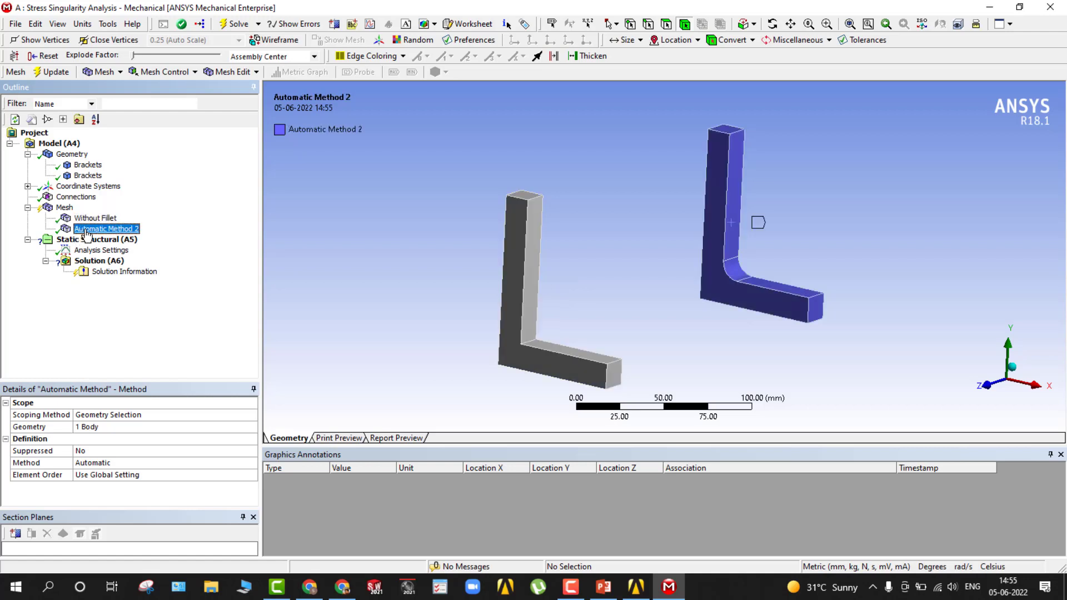
{"action": "right_click", "coordinate": [88, 230]}
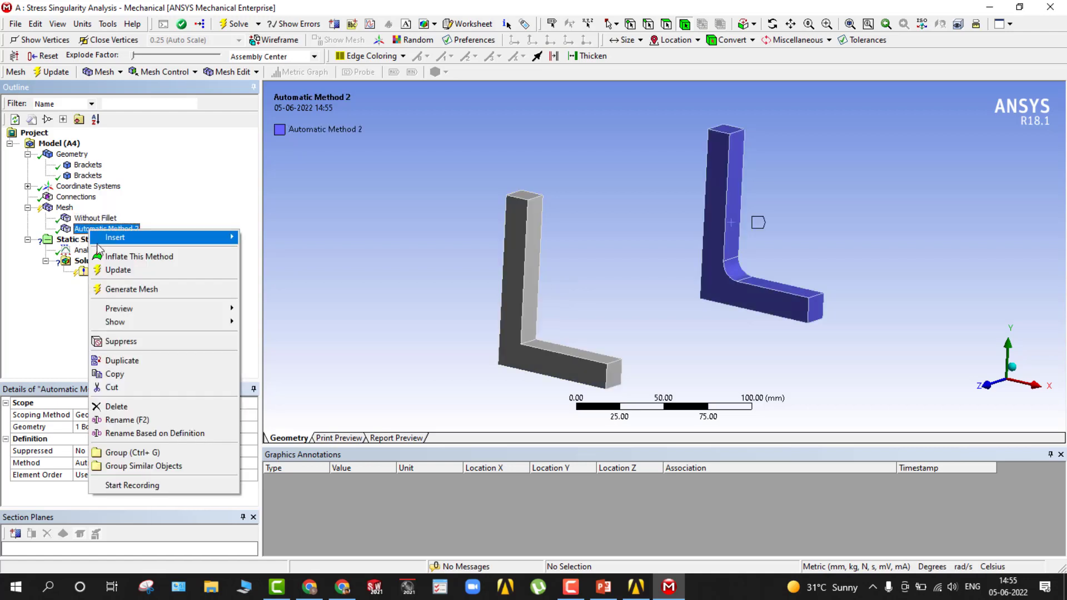
{"action": "left_click", "coordinate": [128, 419]}
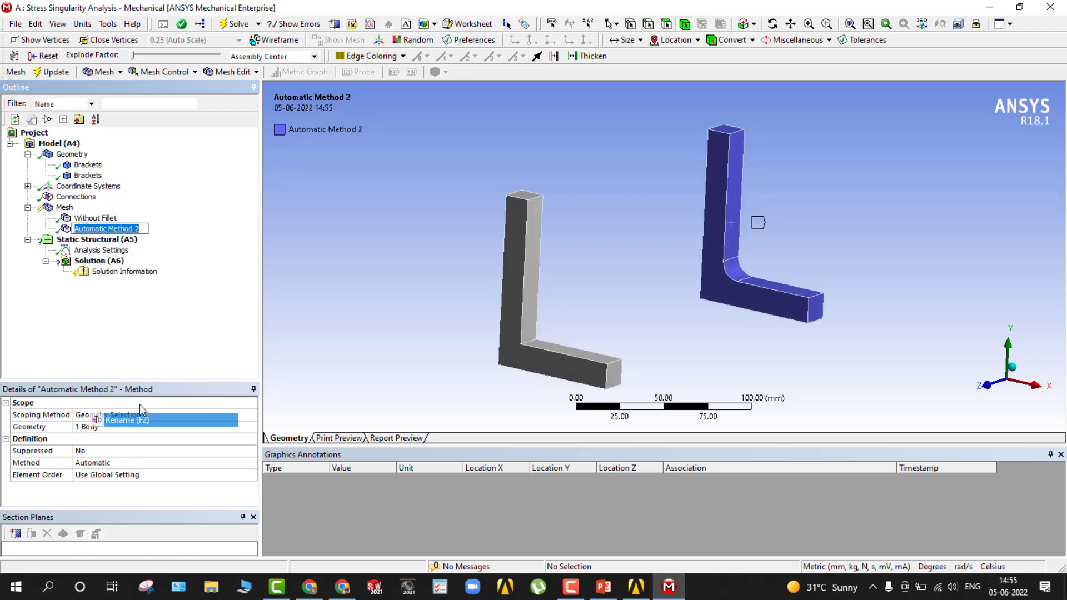
{"action": "type", "text": "Wit"}
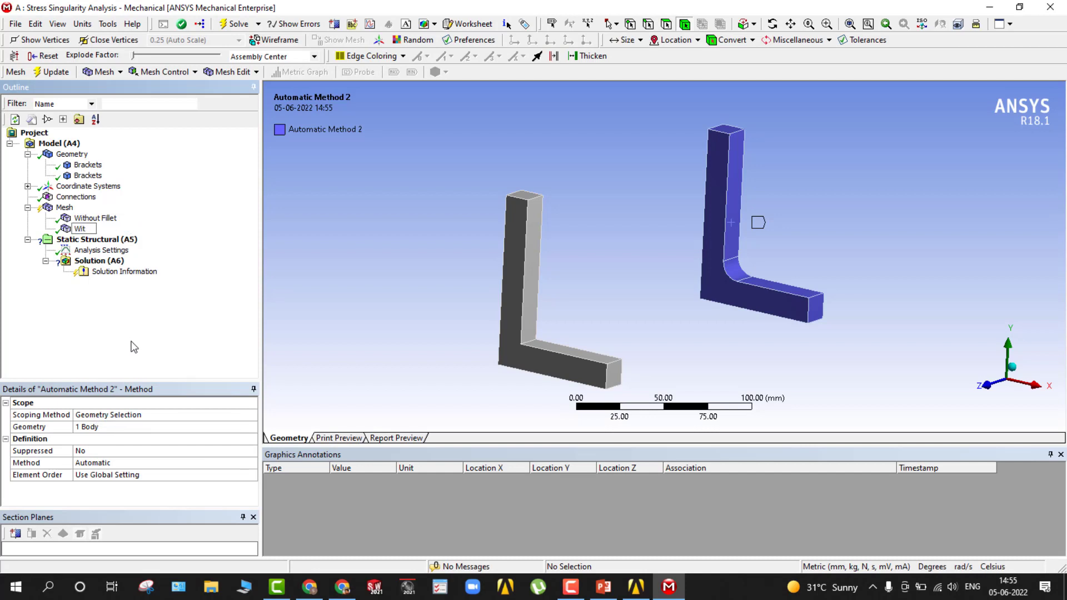
{"action": "type", "text": "h Fillet"}
{"action": "key", "text": "Return"}
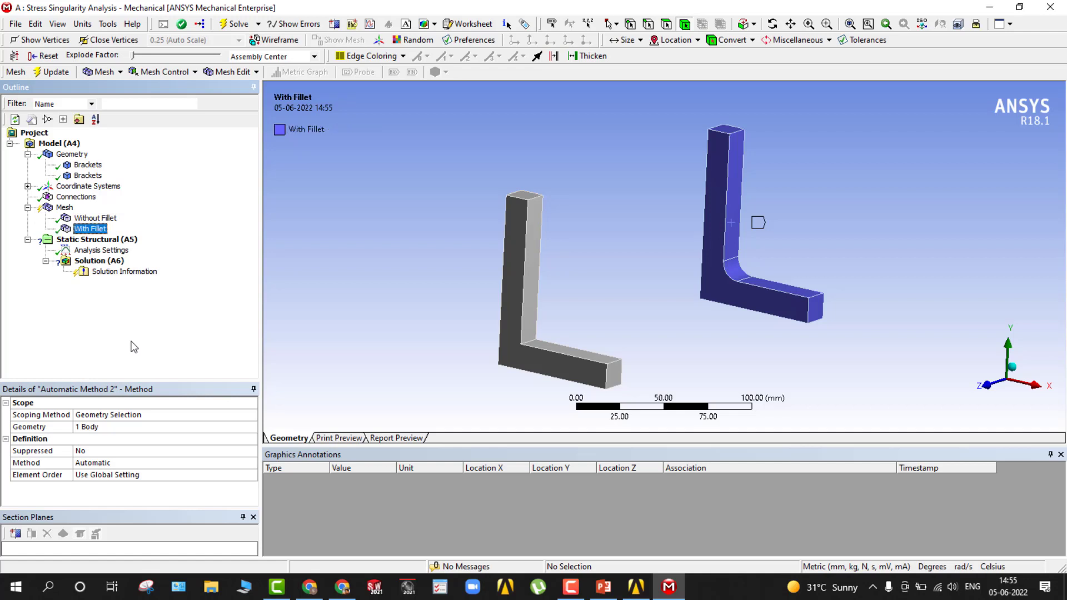
Add a mesh refinement scoped to the curved inner-corner face of the filleted bracket.
{"action": "middle_click_drag", "start_coordinate": [449, 257], "coordinate": [434, 260]}
{"action": "left_click", "coordinate": [92, 231]}
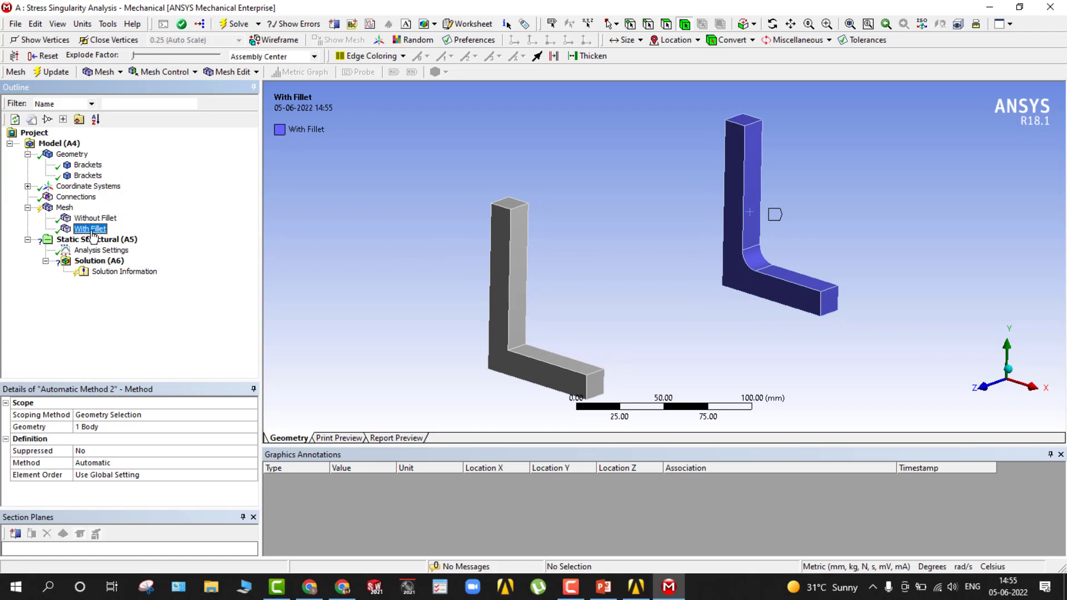
{"action": "left_click", "coordinate": [196, 72]}
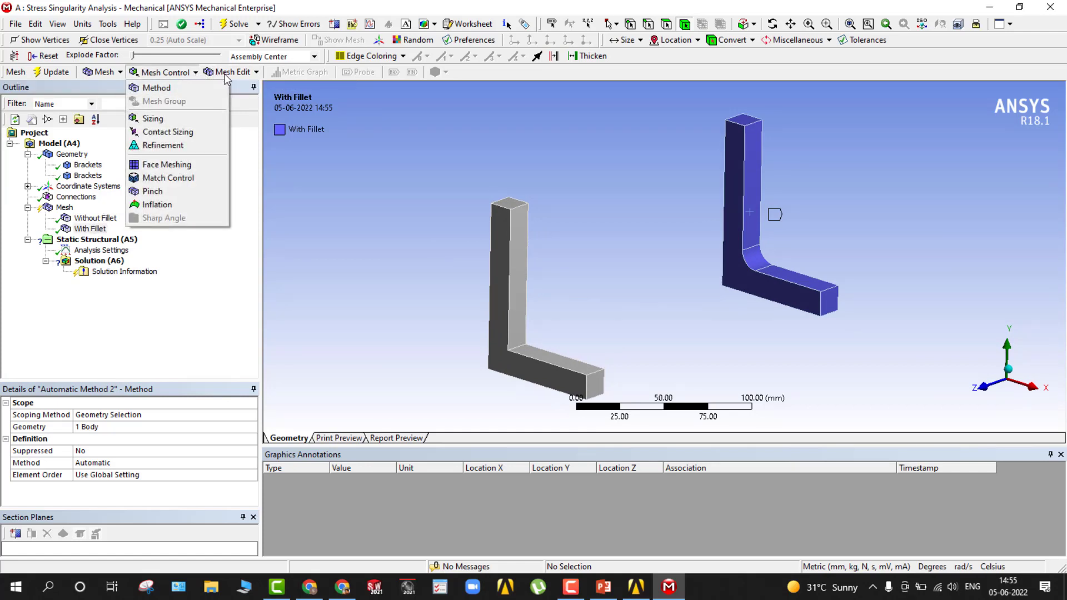
{"action": "left_click", "coordinate": [163, 146]}
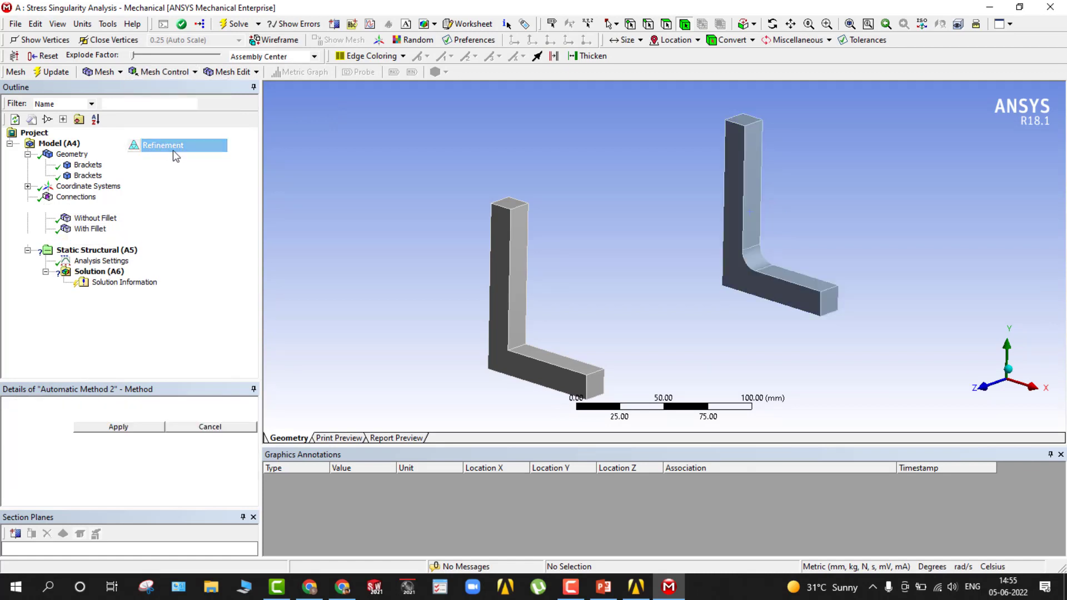
{"action": "left_click", "coordinate": [757, 264]}
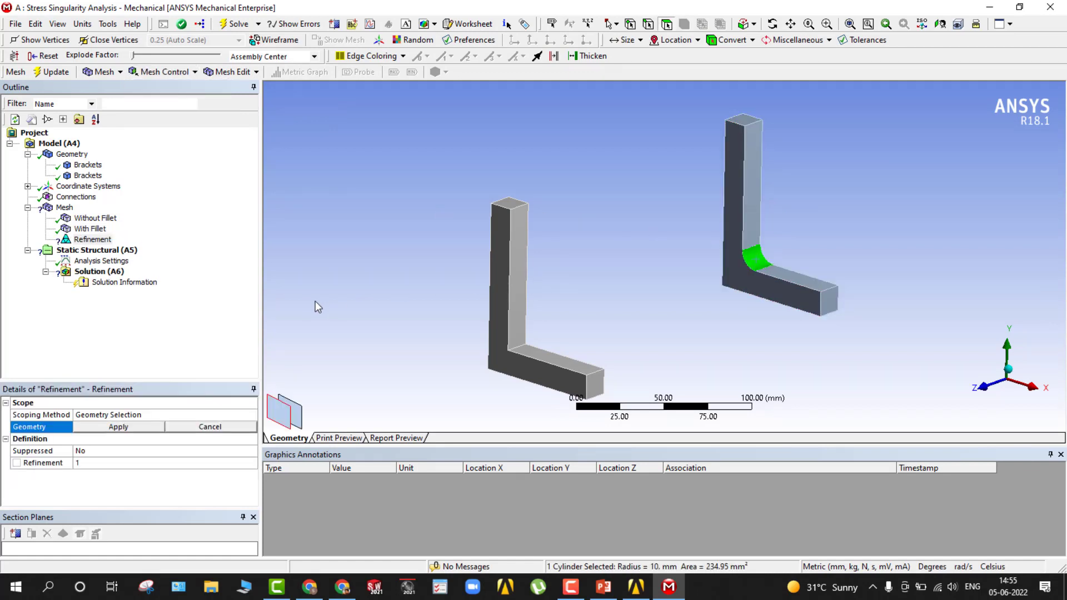
{"action": "left_click", "coordinate": [114, 426]}
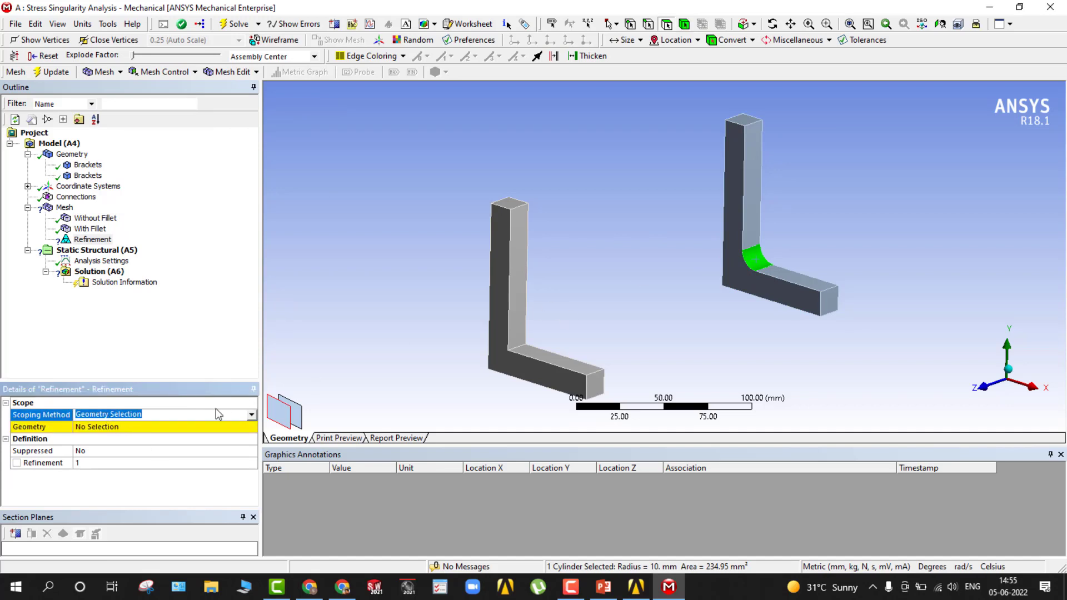
{"action": "left_click", "coordinate": [164, 439]}
{"action": "left_click", "coordinate": [151, 428]}
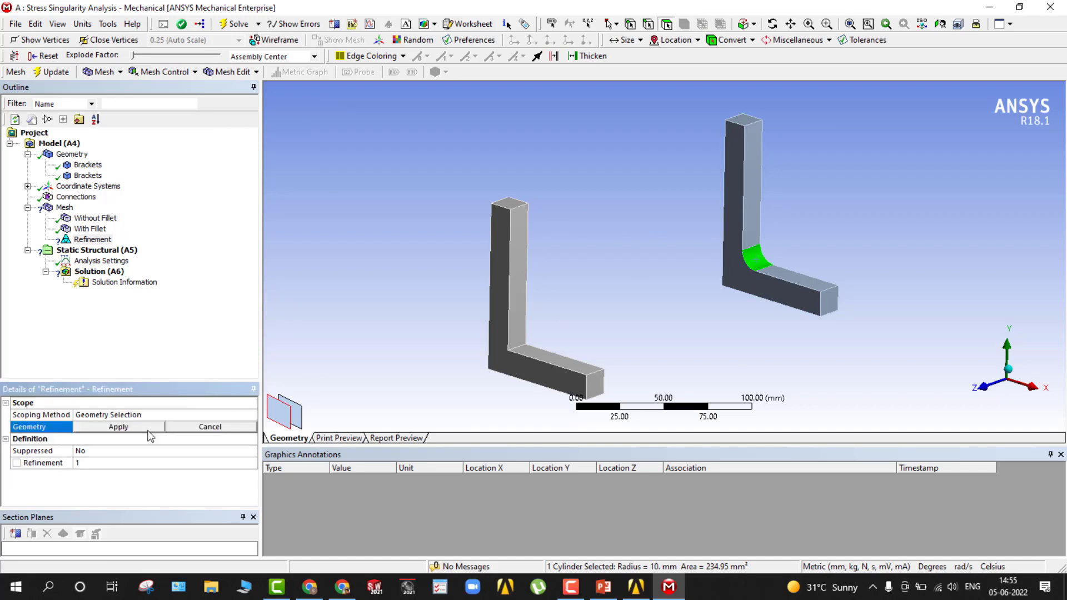
{"action": "left_click", "coordinate": [735, 208]}
{"action": "left_click", "coordinate": [728, 251]}
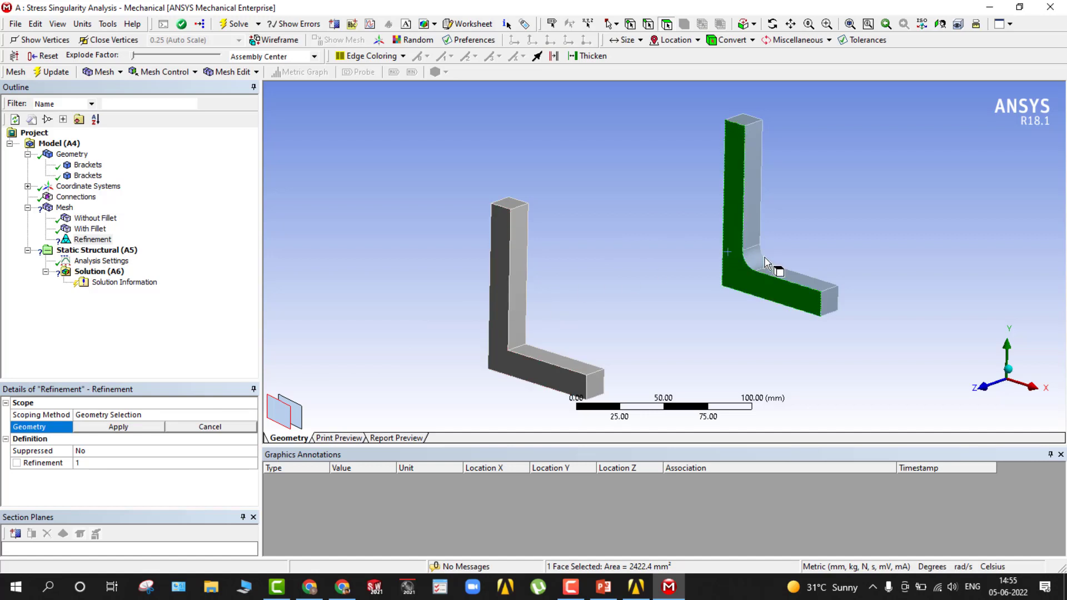
{"action": "left_click", "coordinate": [768, 259]}
{"action": "left_click", "coordinate": [745, 269]}
{"action": "left_click", "coordinate": [132, 427]}
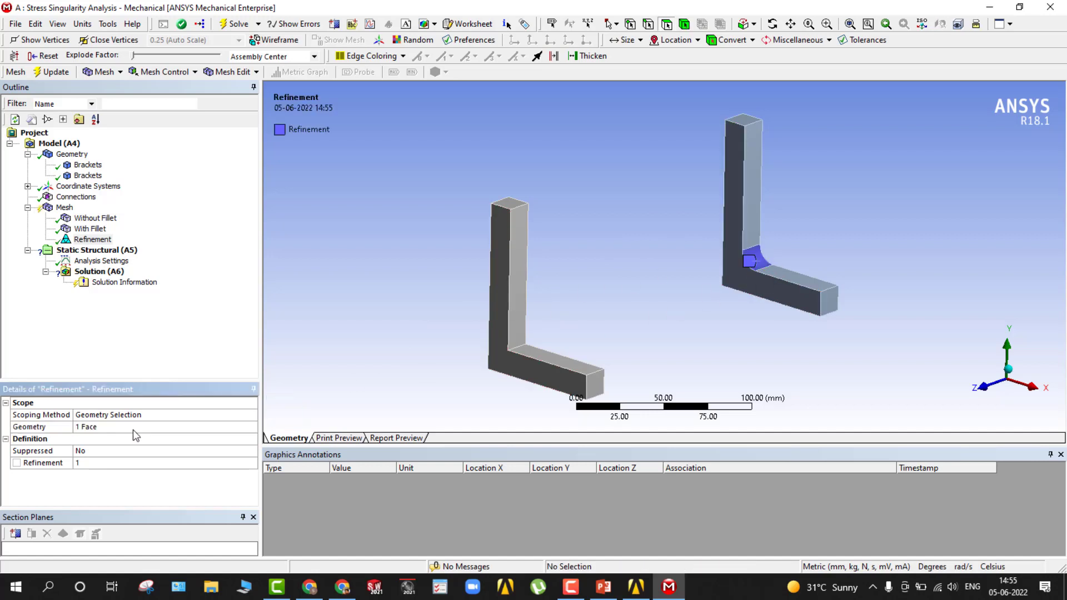
Set the refinement level of the fillet face to 3.
{"action": "left_click", "coordinate": [119, 463]}
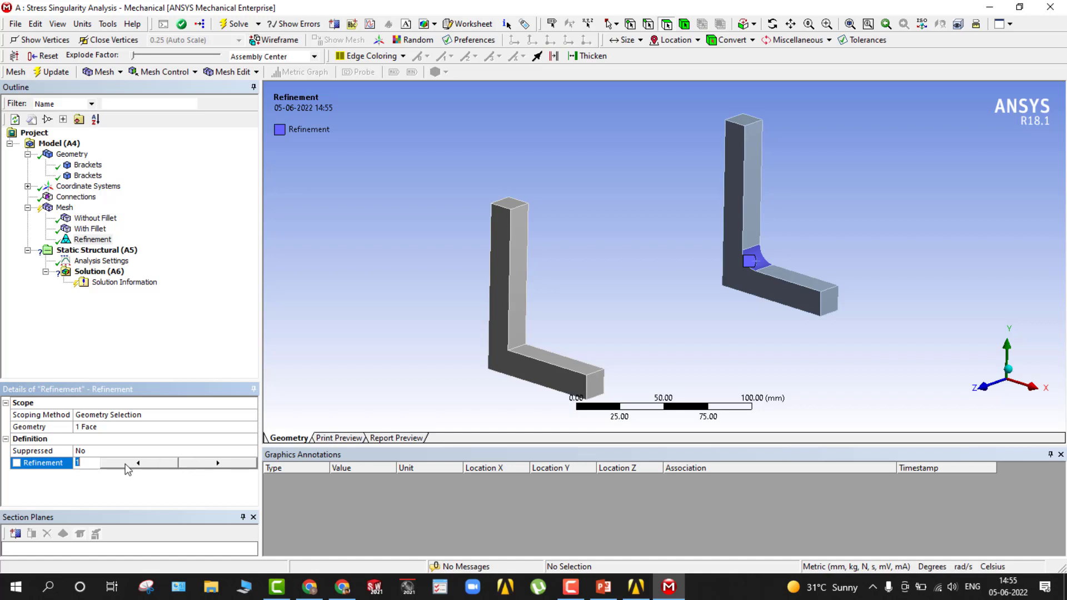
{"action": "left_click", "coordinate": [179, 465]}
{"action": "left_click", "coordinate": [84, 351]}
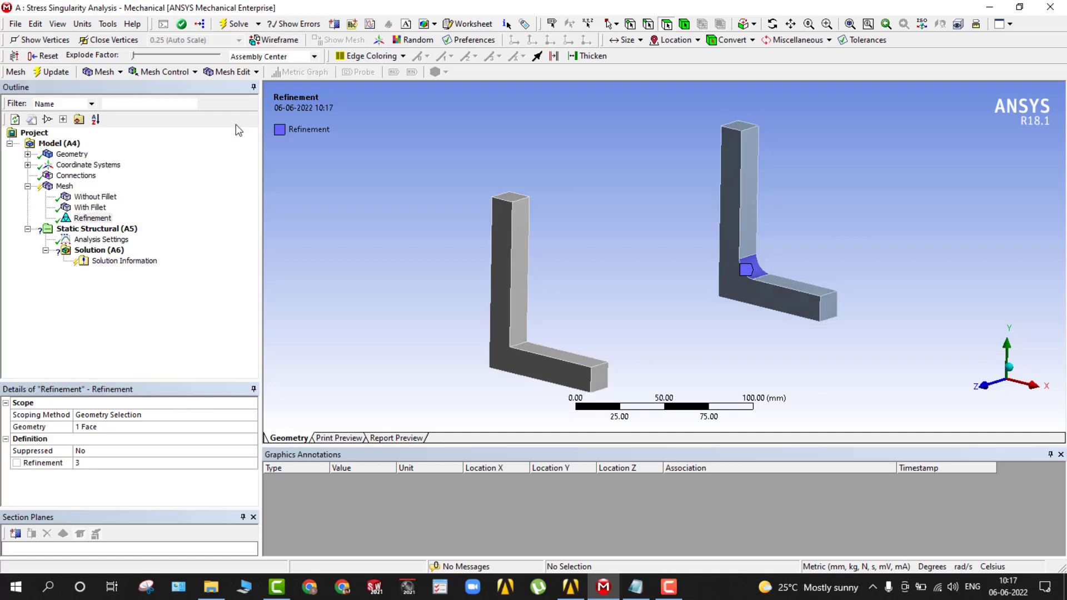
Generate the mesh for both brackets and inspect it around their inner corners.
{"action": "left_click", "coordinate": [66, 187]}
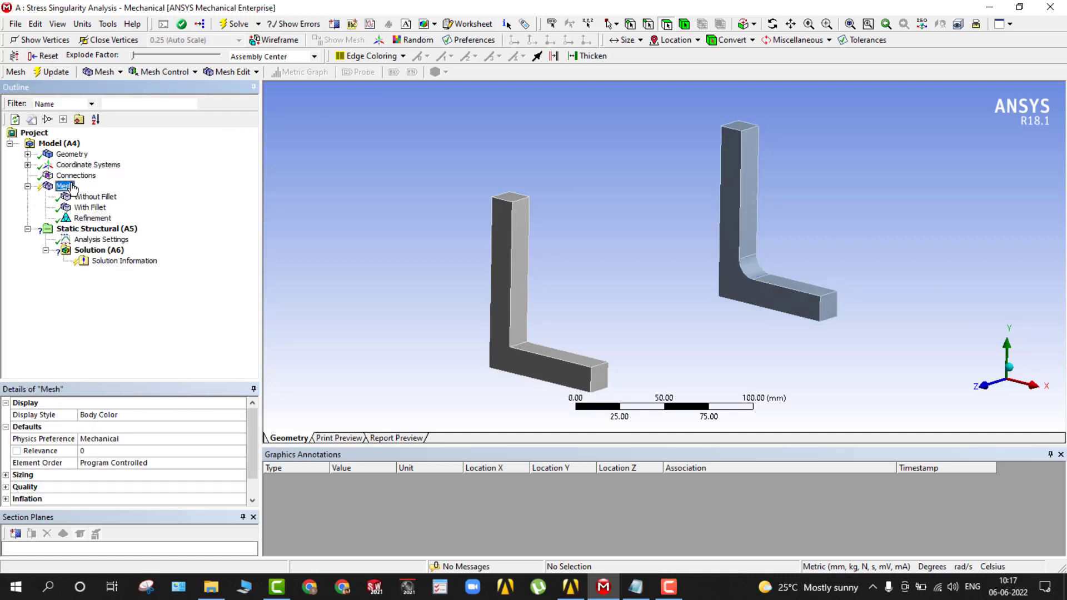
{"action": "right_click", "coordinate": [70, 186]}
{"action": "left_click", "coordinate": [114, 236]}
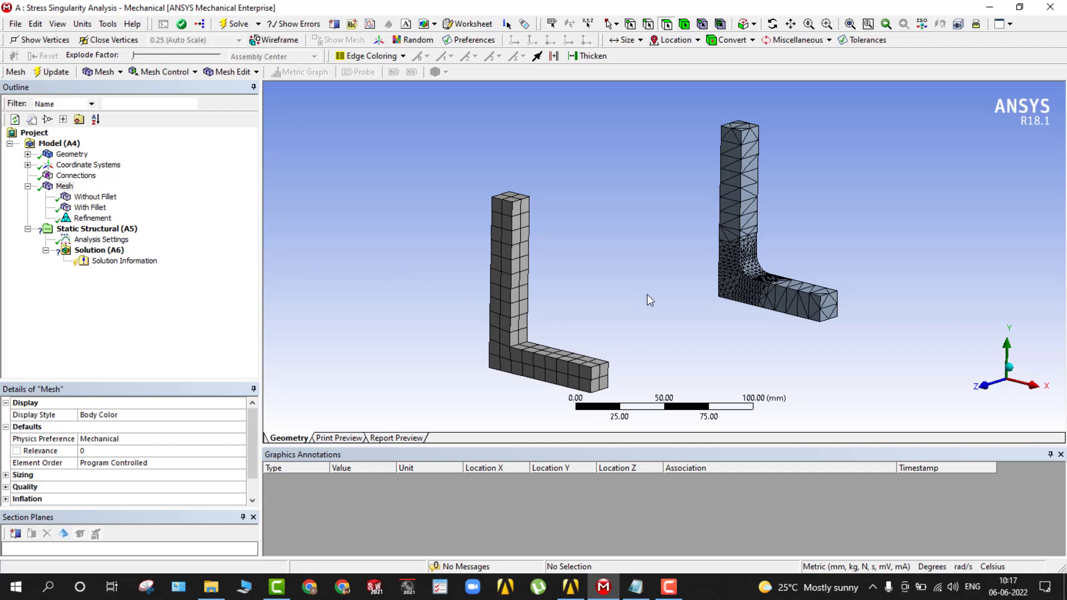
{"action": "scroll", "coordinate": [647, 295], "scroll_direction": "up", "scroll_amount": 1}
{"action": "middle_click_drag", "start_coordinate": [647, 295], "coordinate": [617, 289]}
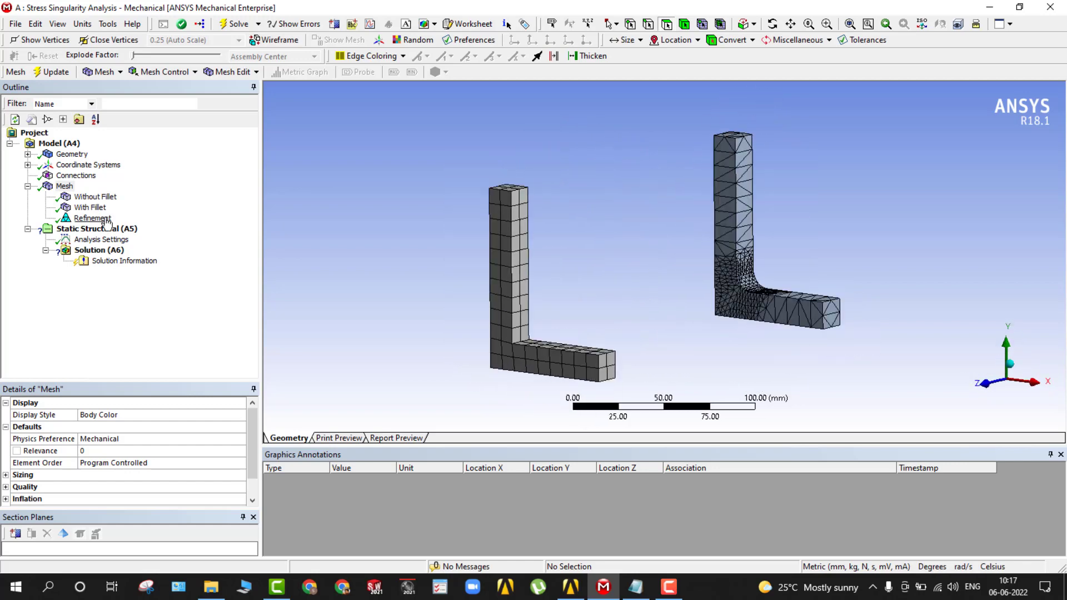
{"action": "left_click", "coordinate": [69, 189]}
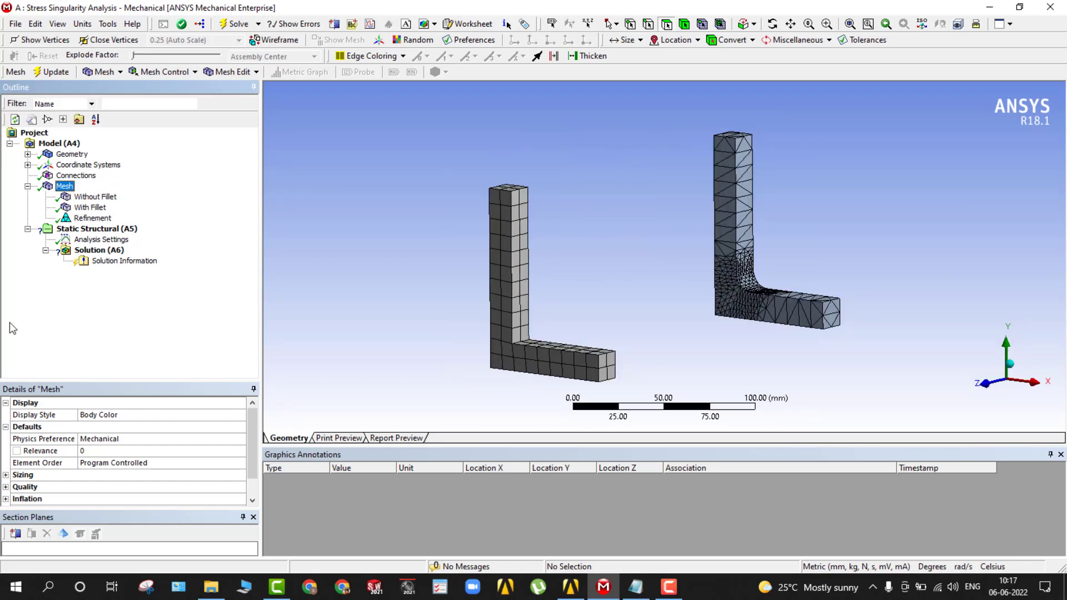
Set the relevance center in the global mesh sizing settings to Fine.
{"action": "left_click", "coordinate": [5, 475]}
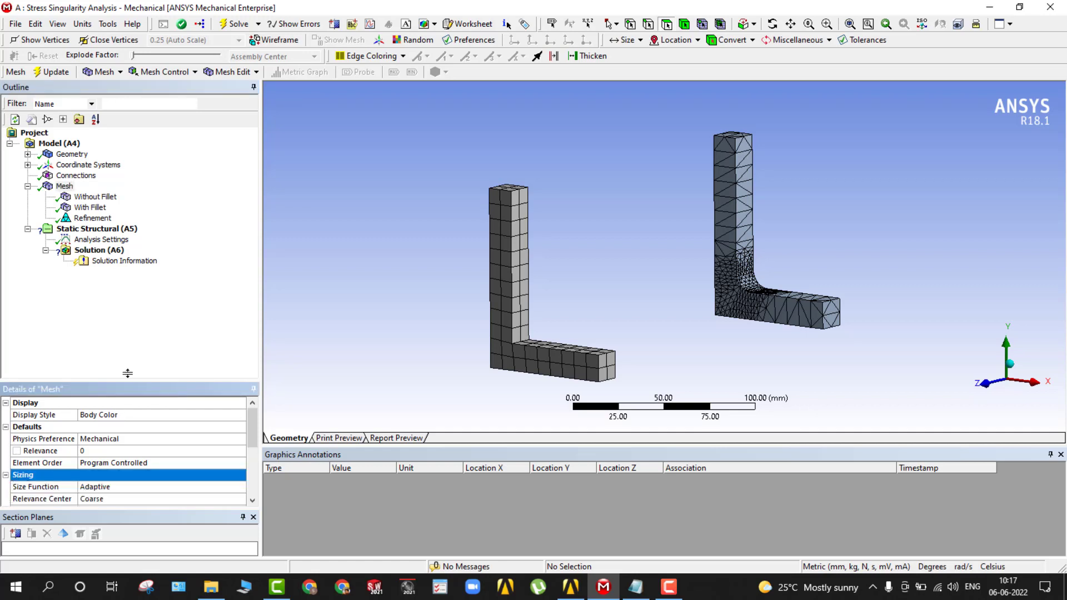
{"action": "left_click_drag", "start_coordinate": [127, 378], "coordinate": [132, 311]}
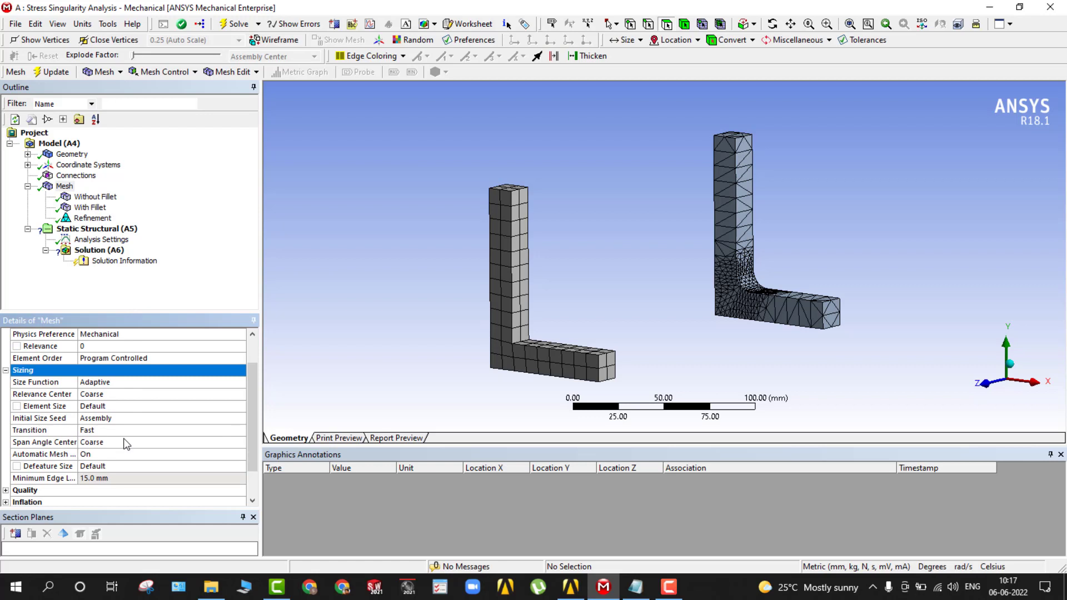
{"action": "left_click", "coordinate": [102, 393]}
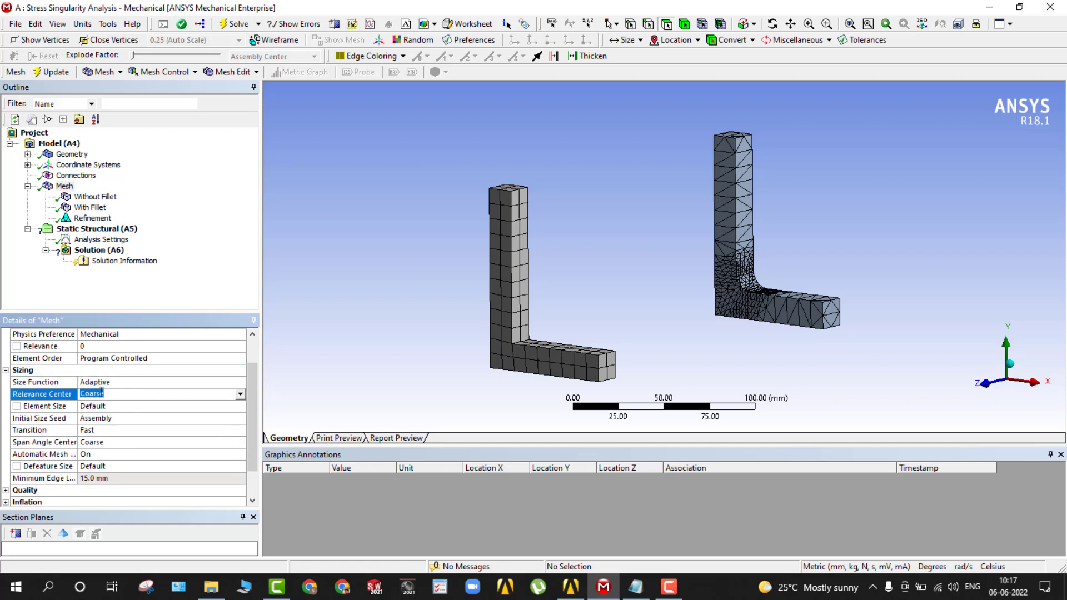
{"action": "left_click", "coordinate": [240, 394]}
{"action": "left_click", "coordinate": [200, 425]}
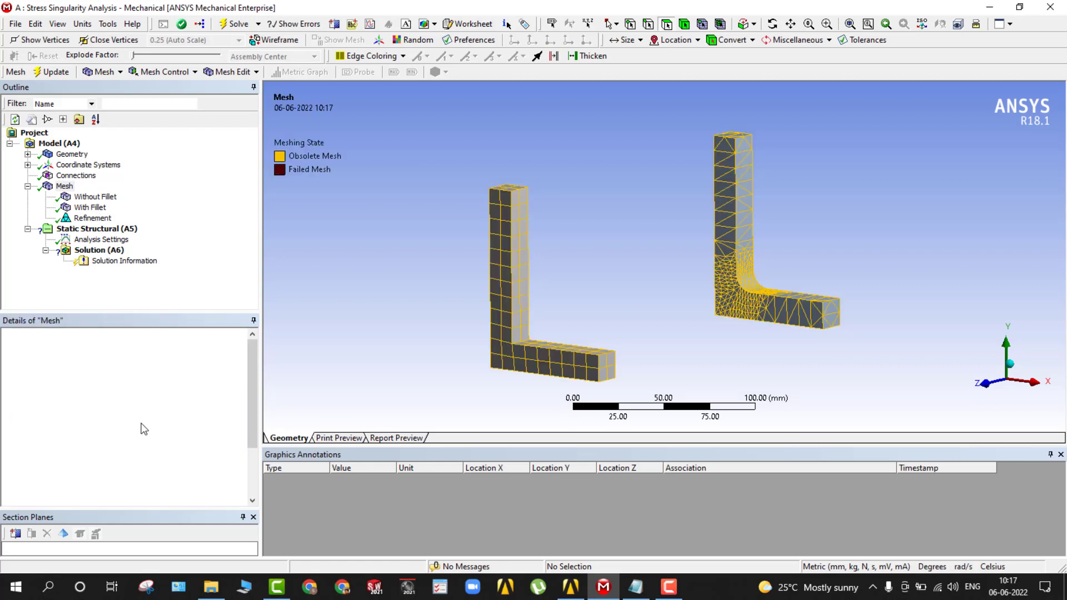
{"action": "scroll", "coordinate": [105, 450], "scroll_direction": "down", "scroll_amount": 1}
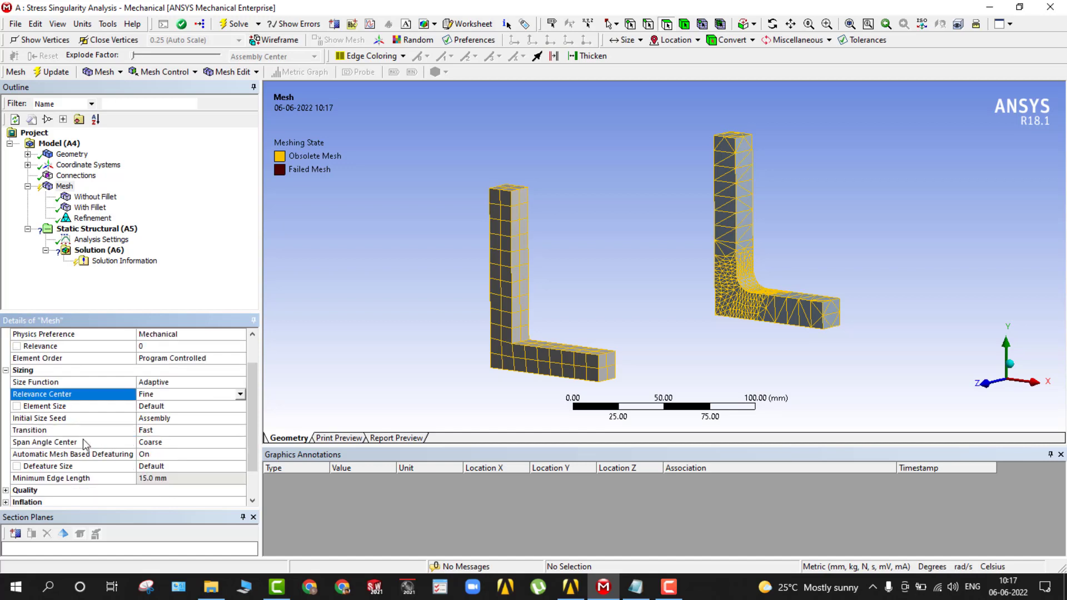
Change the mesh size function to Proximity and Curvature.
{"action": "left_click", "coordinate": [183, 382]}
{"action": "left_click", "coordinate": [240, 382]}
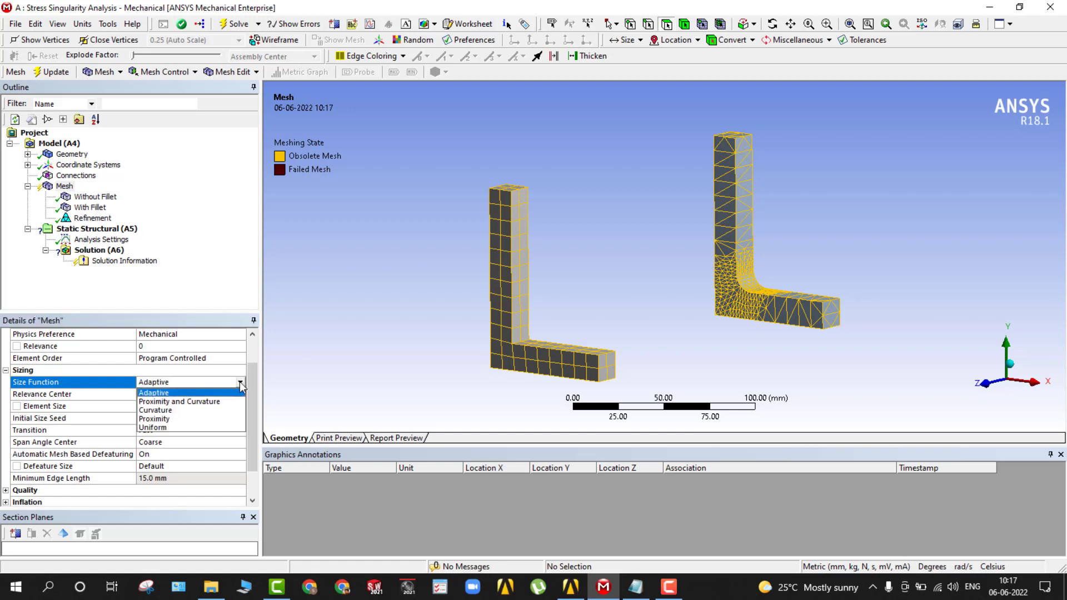
{"action": "left_click", "coordinate": [204, 402]}
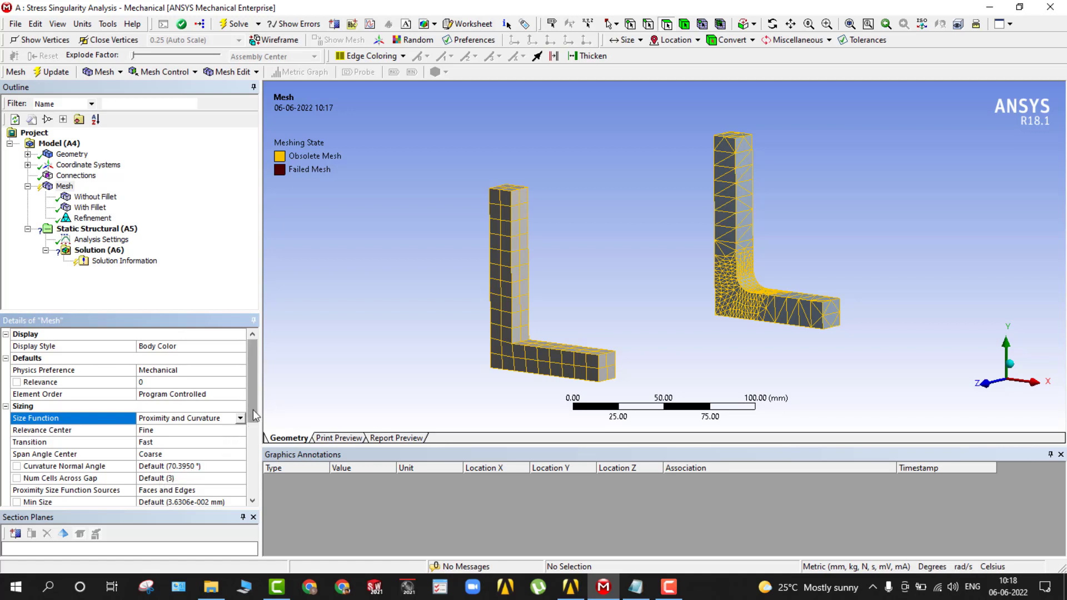
Set the growth rate in the mesh sizing settings to 1.2.
{"action": "scroll", "coordinate": [252, 409], "scroll_direction": "down", "scroll_amount": 1}
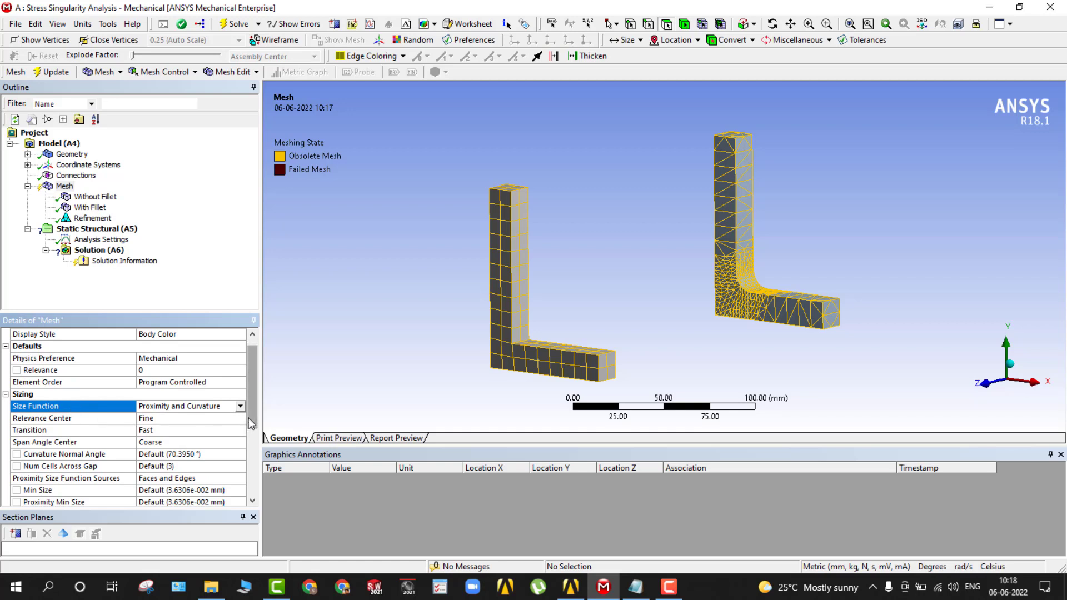
{"action": "left_click_drag", "start_coordinate": [249, 419], "coordinate": [249, 437]}
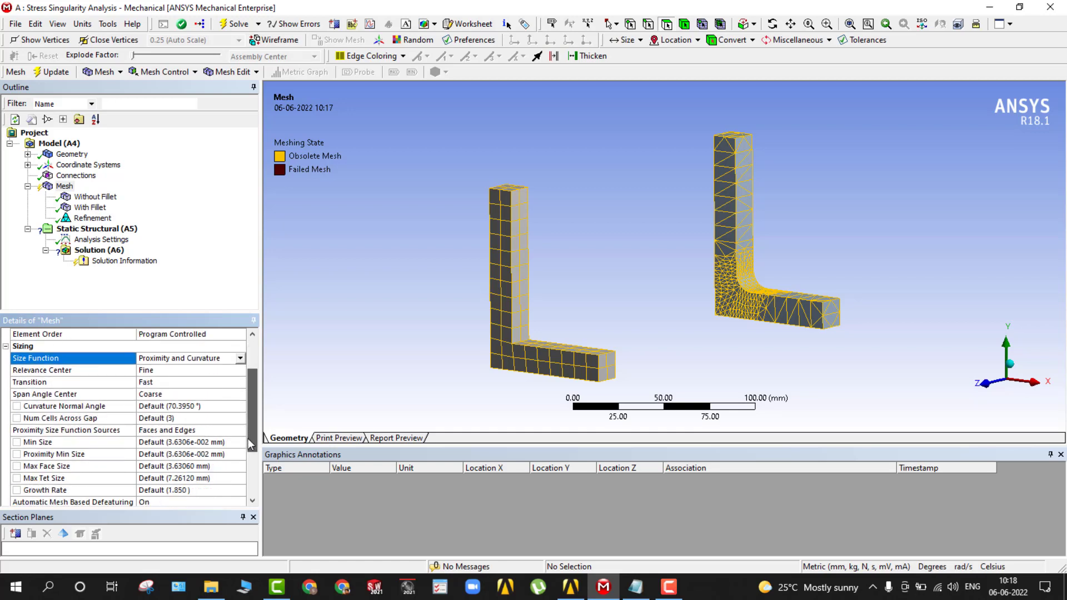
{"action": "left_click", "coordinate": [179, 491]}
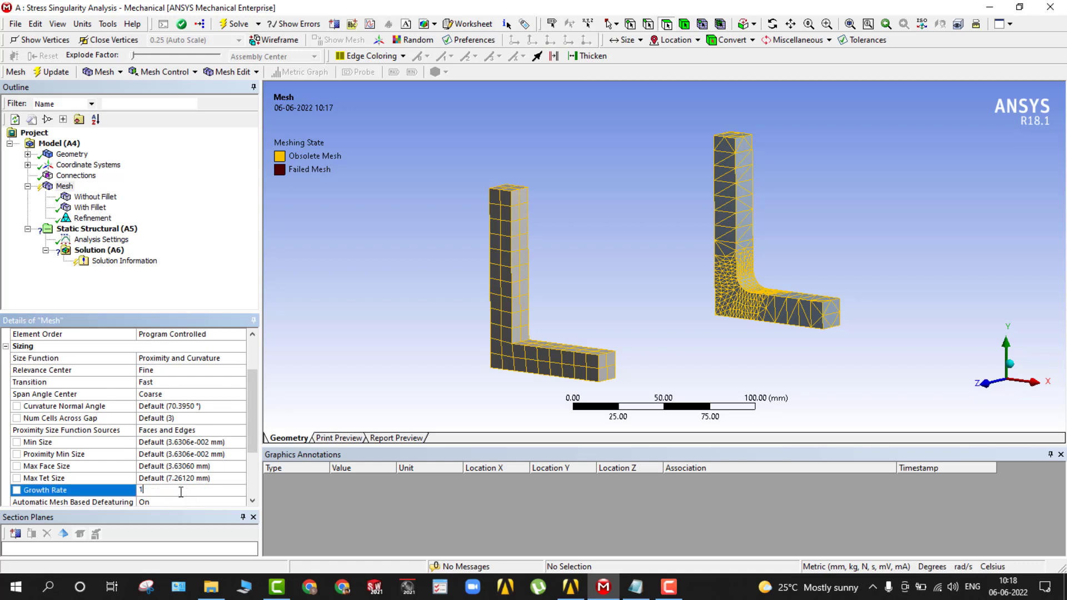
Try maximum tet sizes of 5 mm and 2.5 mm in the mesh sizing settings.
{"action": "left_click", "coordinate": [167, 478]}
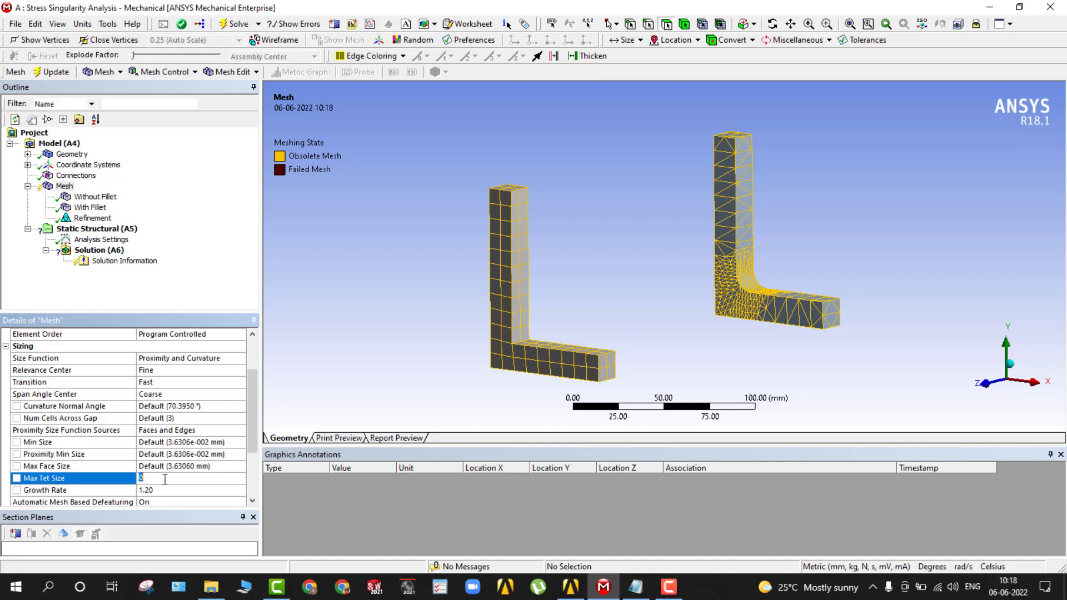
{"action": "type", "text": "5"}
{"action": "left_click", "coordinate": [210, 285]}
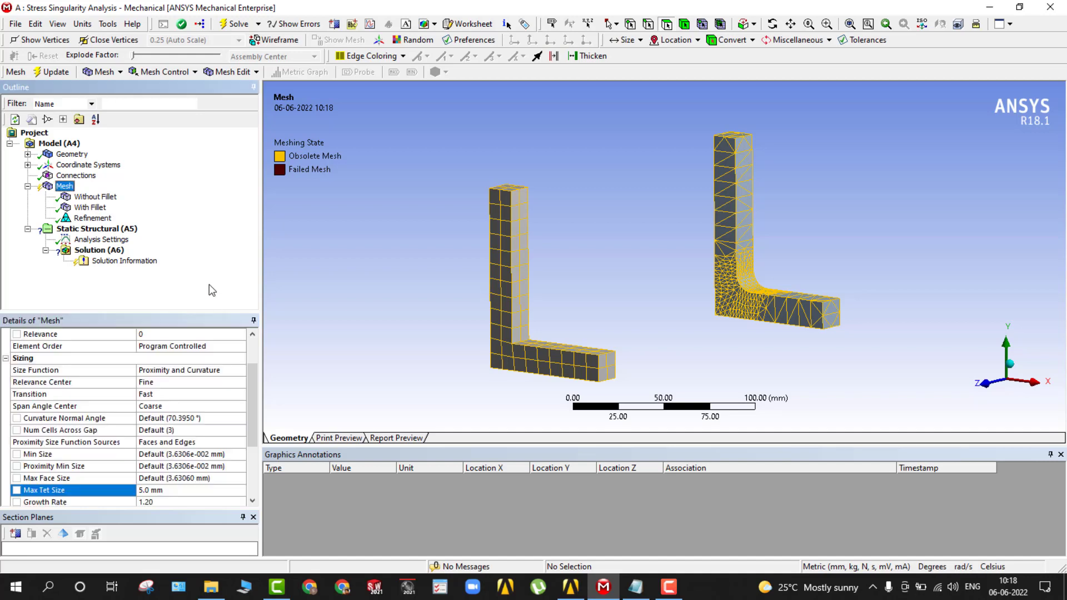
{"action": "left_click", "coordinate": [166, 490]}
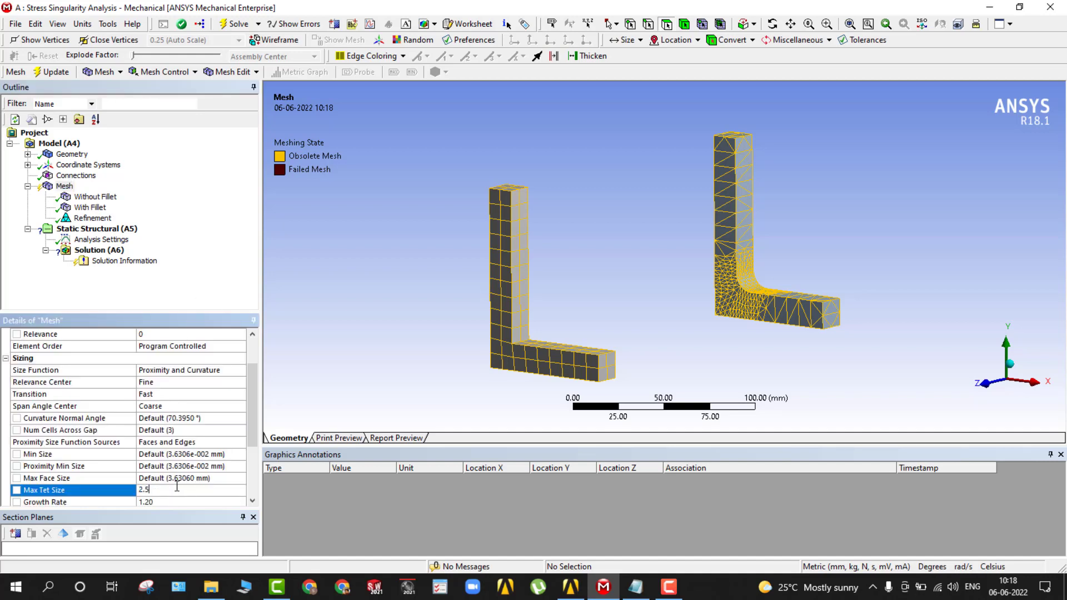
{"action": "type", "text": "2.5"}
{"action": "left_click", "coordinate": [99, 287]}
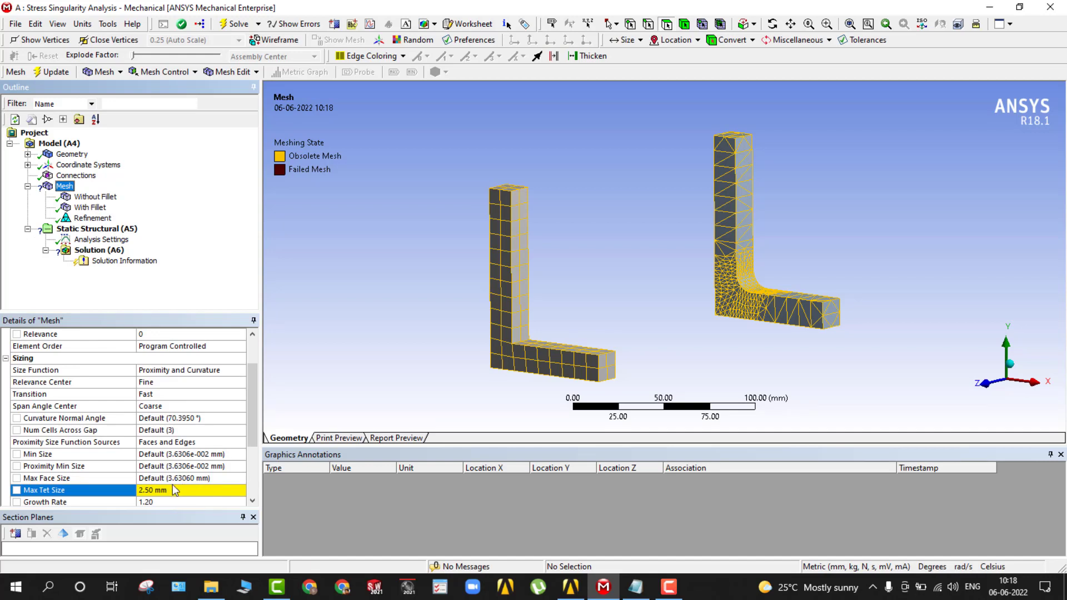
Set the maximum tet size of the mesh to 4 mm.
{"action": "left_click", "coordinate": [169, 495]}
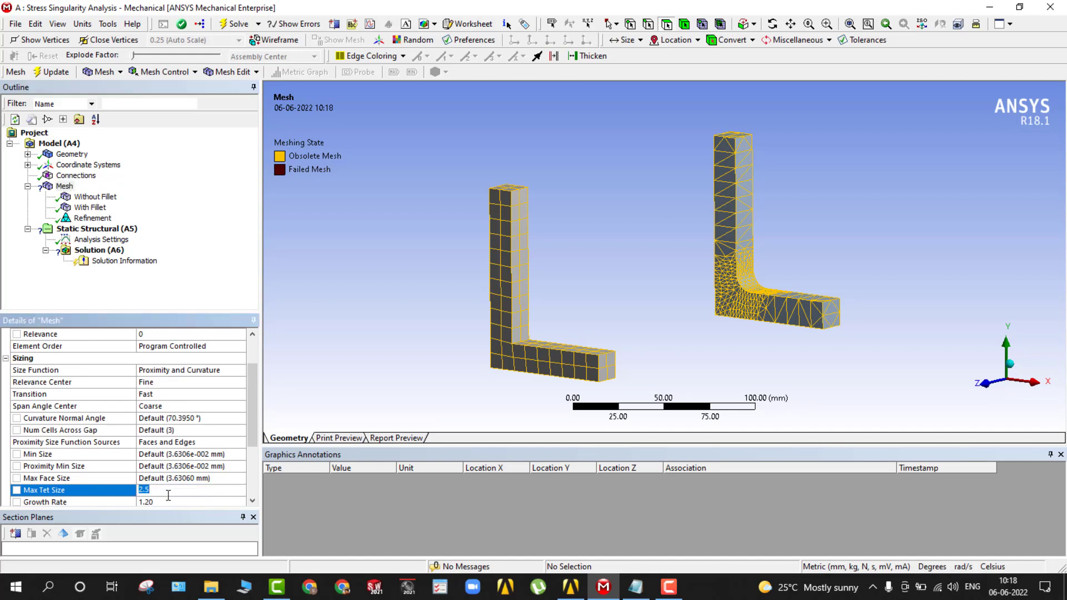
{"action": "type", "text": "4"}
{"action": "left_click", "coordinate": [141, 288]}
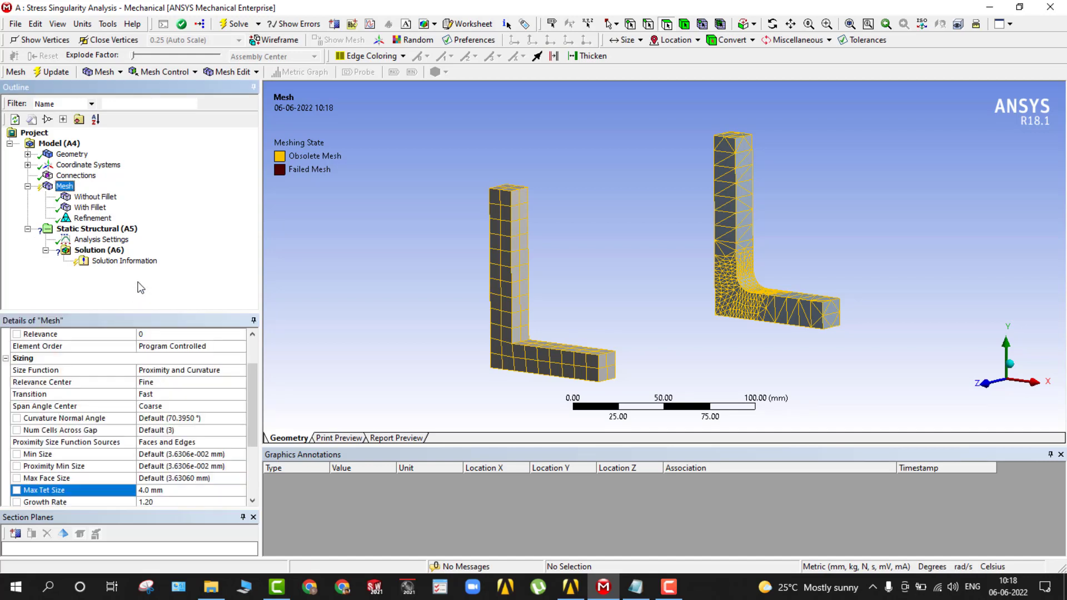
Regenerate the mesh of both brackets with the new sizing settings and inspect it.
{"action": "right_click", "coordinate": [65, 186]}
{"action": "left_click", "coordinate": [114, 229]}
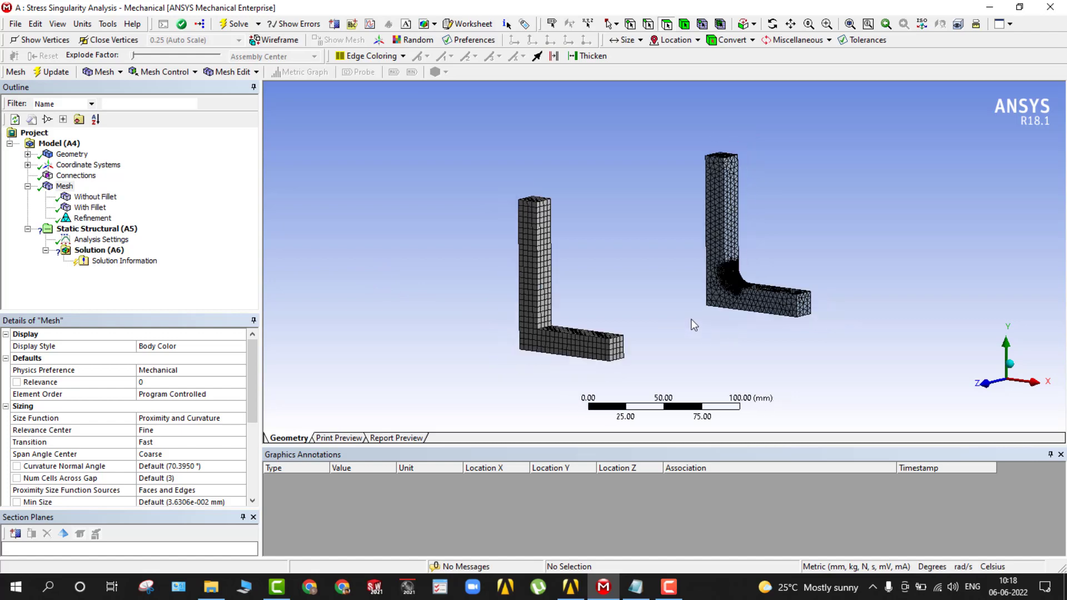
{"action": "scroll", "coordinate": [691, 311], "scroll_direction": "up", "scroll_amount": 2}
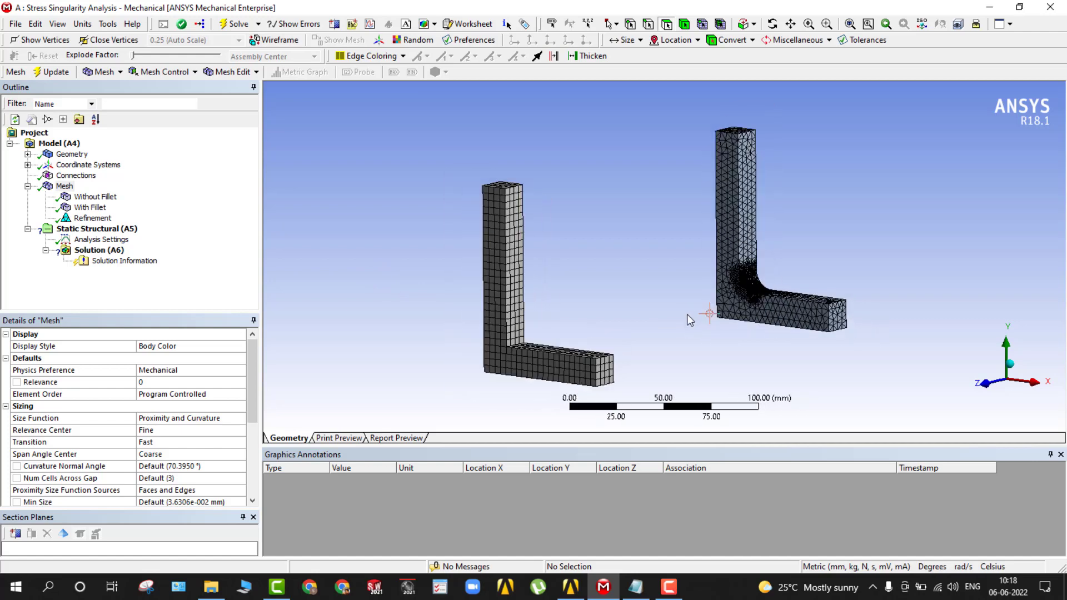
Add a fixed support to the static structural analysis on the top face of the bracket without fillet.
{"action": "left_click", "coordinate": [97, 228]}
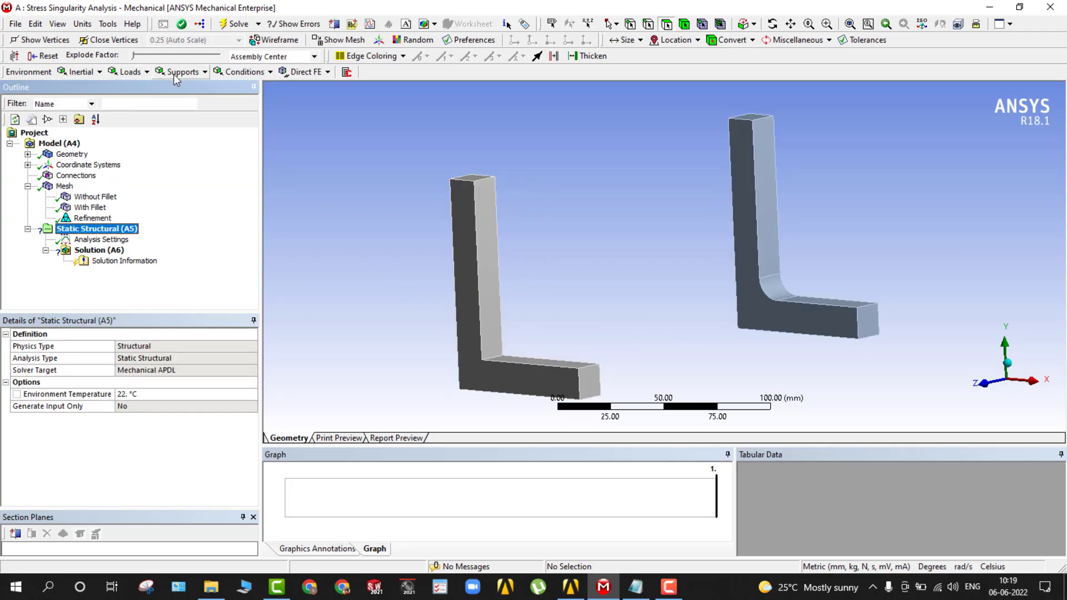
{"action": "left_click", "coordinate": [204, 72]}
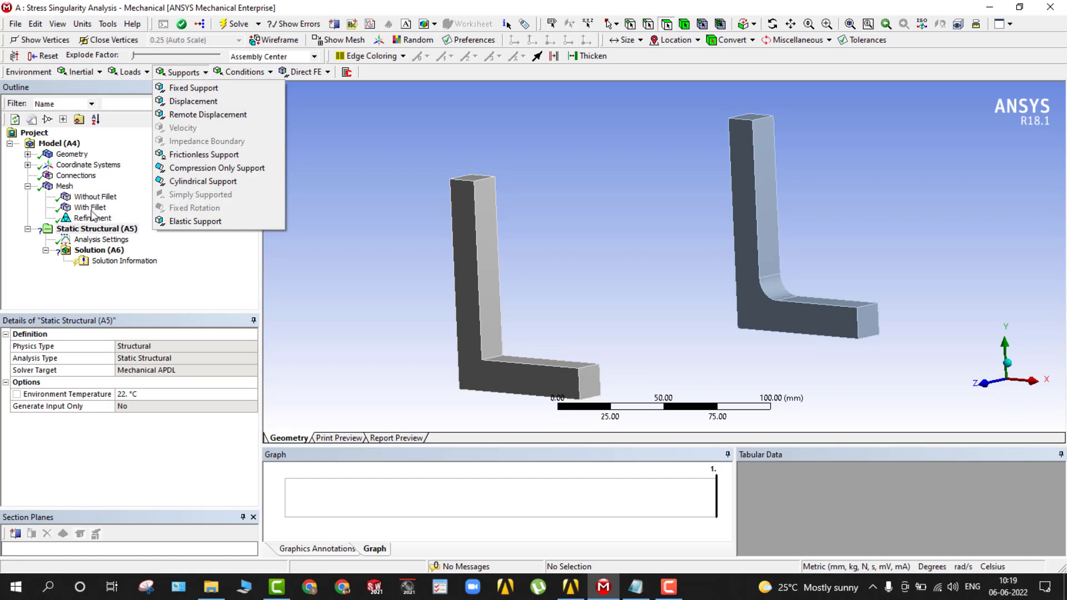
{"action": "right_click", "coordinate": [79, 231]}
{"action": "mouse_move", "coordinate": [133, 237]}
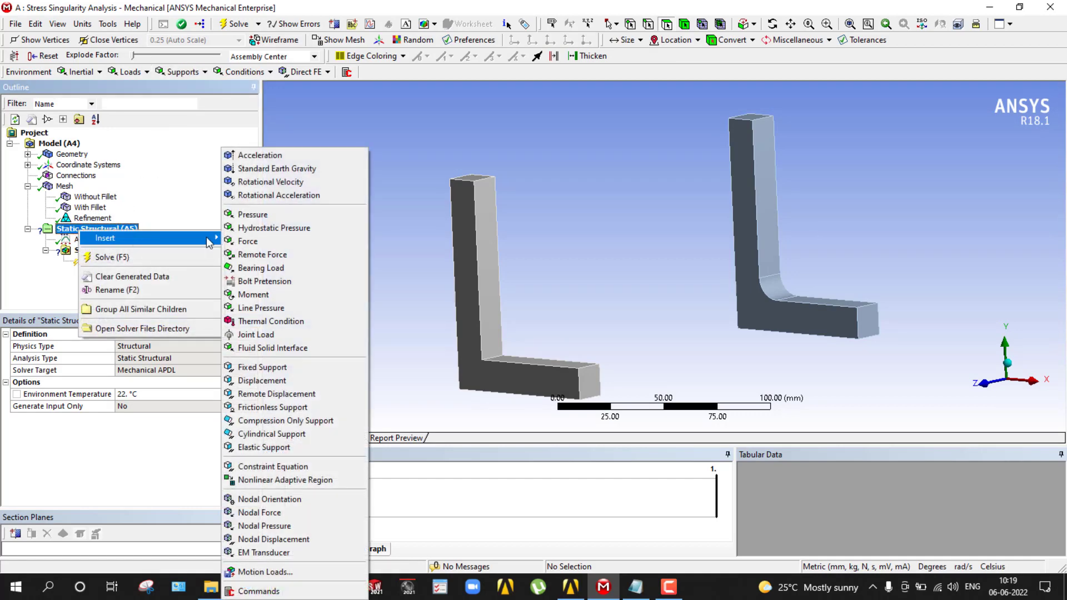
{"action": "left_click", "coordinate": [260, 368]}
{"action": "middle_click_drag", "start_coordinate": [402, 231], "coordinate": [417, 262]}
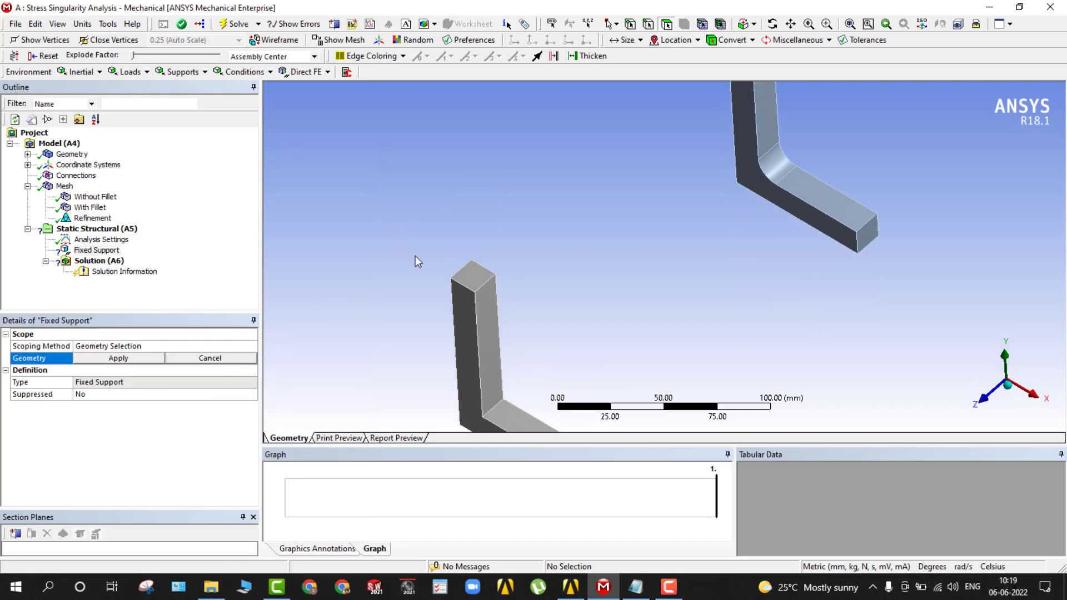
{"action": "left_click", "coordinate": [469, 285]}
{"action": "middle_click_drag", "start_coordinate": [468, 285], "coordinate": [376, 250]}
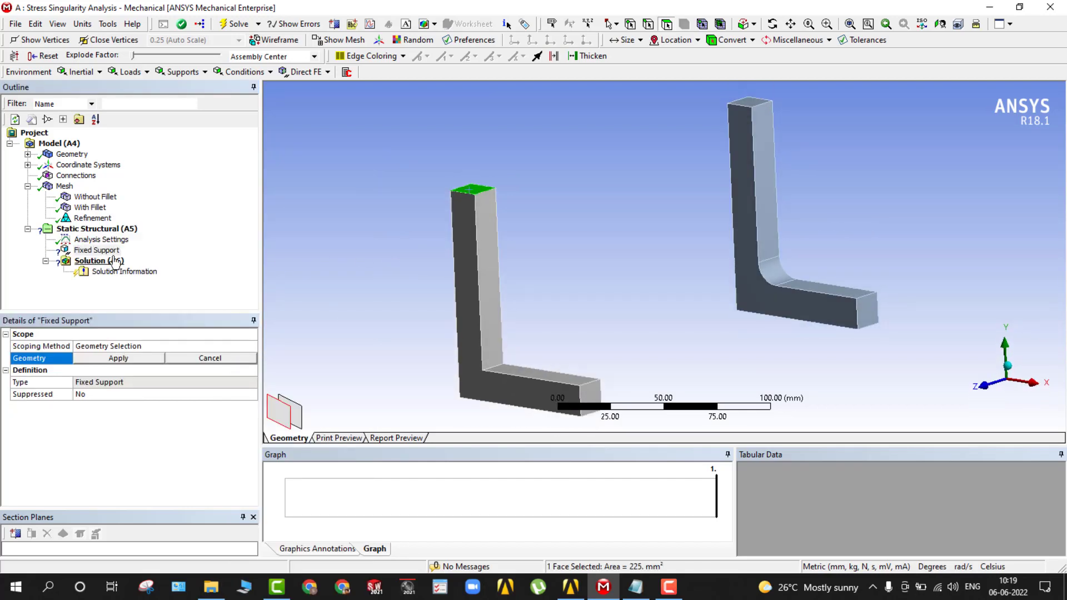
{"action": "left_click", "coordinate": [118, 358]}
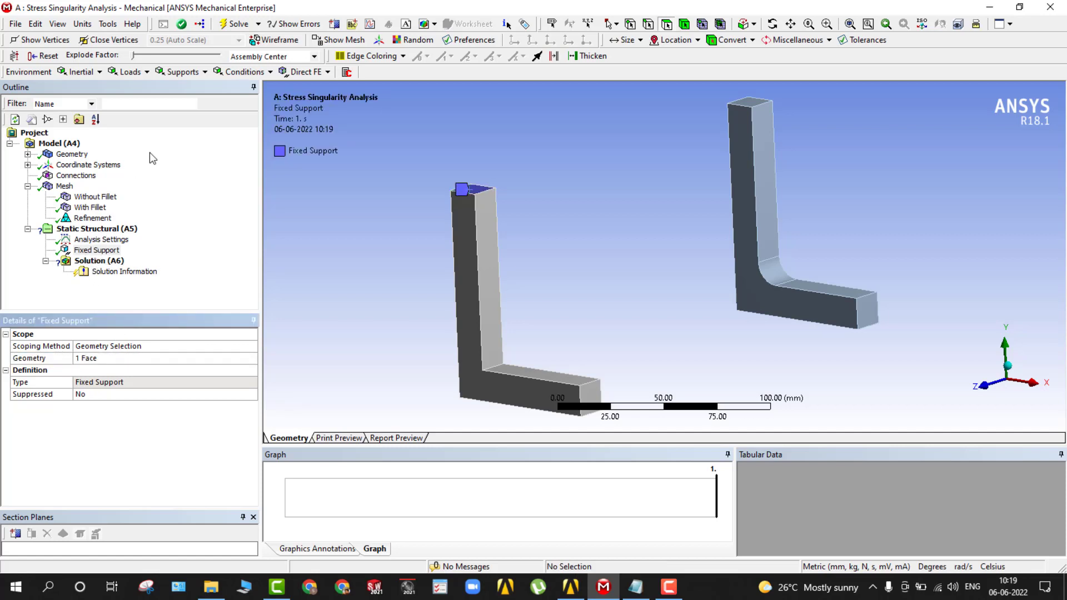
Add a second fixed support on the top face of the filleted bracket.
{"action": "left_click", "coordinate": [180, 72]}
{"action": "left_click", "coordinate": [194, 88]}
{"action": "scroll", "coordinate": [843, 202], "scroll_direction": "down", "scroll_amount": 2}
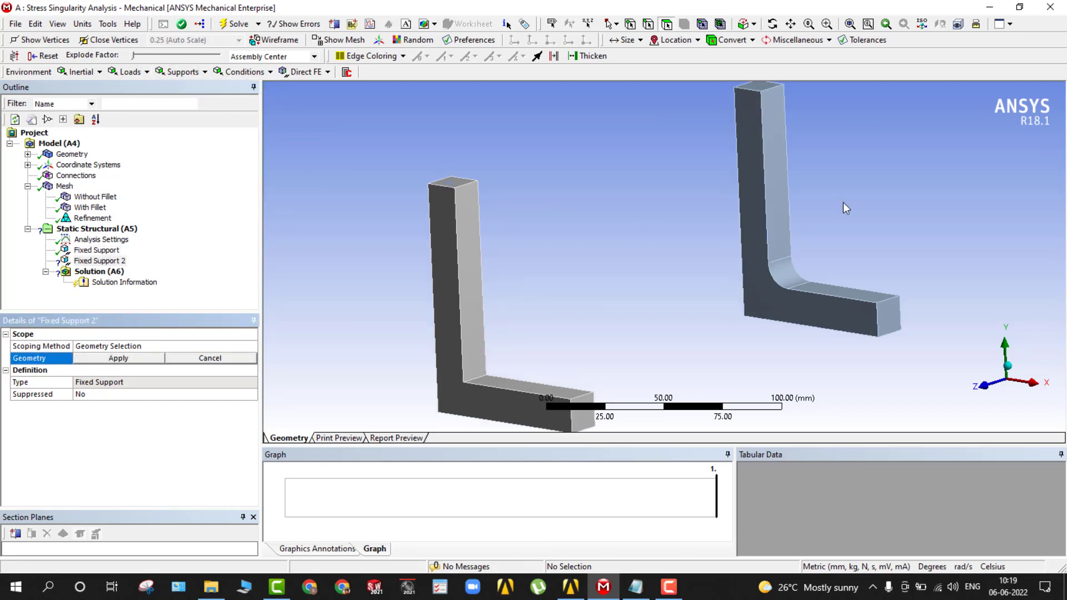
{"action": "left_click", "coordinate": [731, 138]}
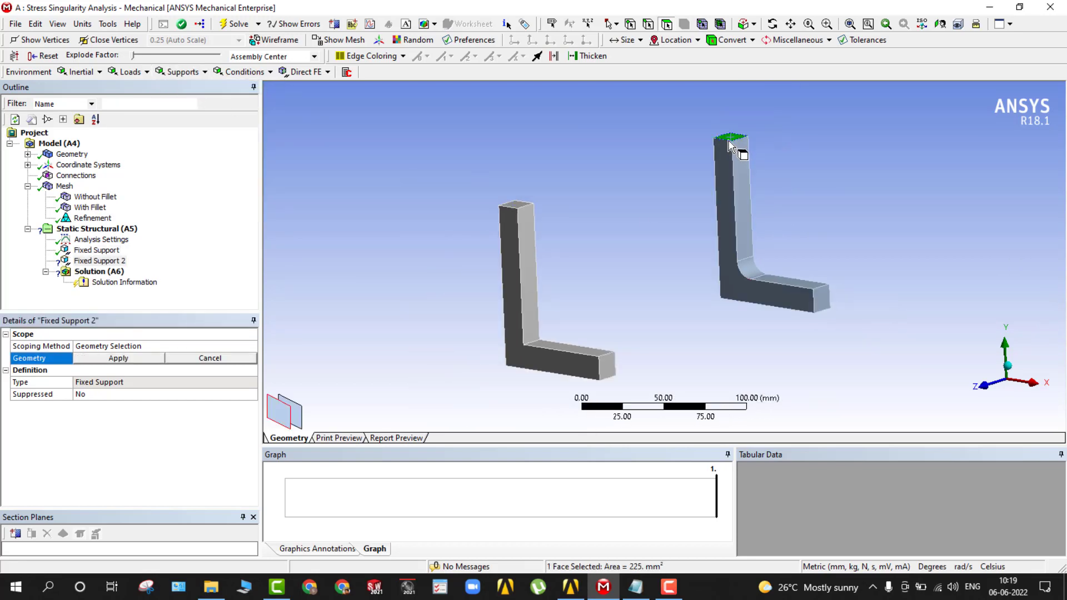
{"action": "left_click", "coordinate": [118, 359]}
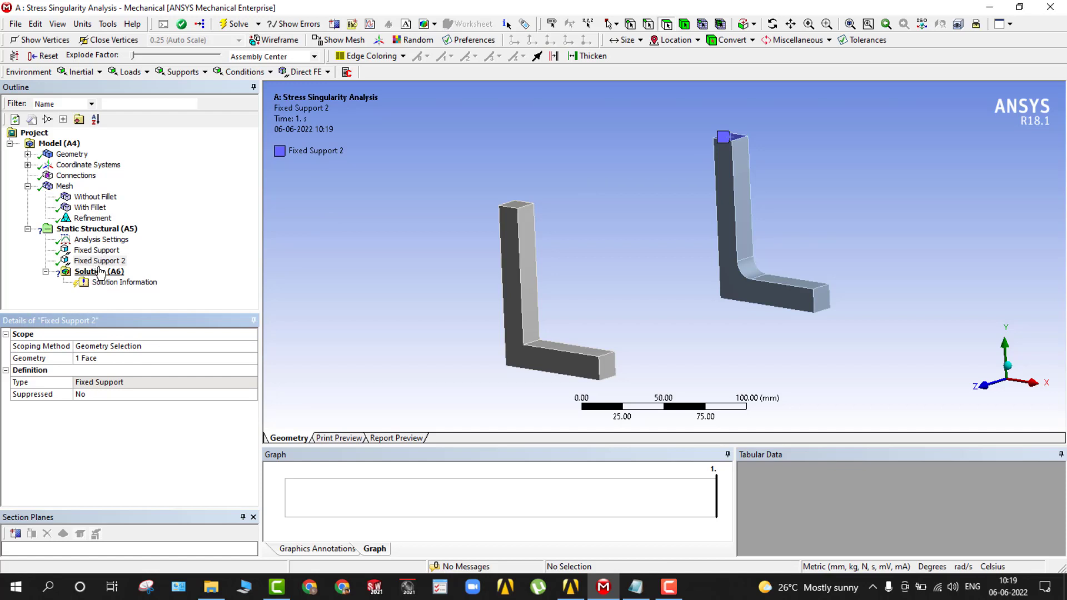
Insert a force load and select the end face of the horizontal arm on the bracket without fillet.
{"action": "left_click", "coordinate": [141, 74]}
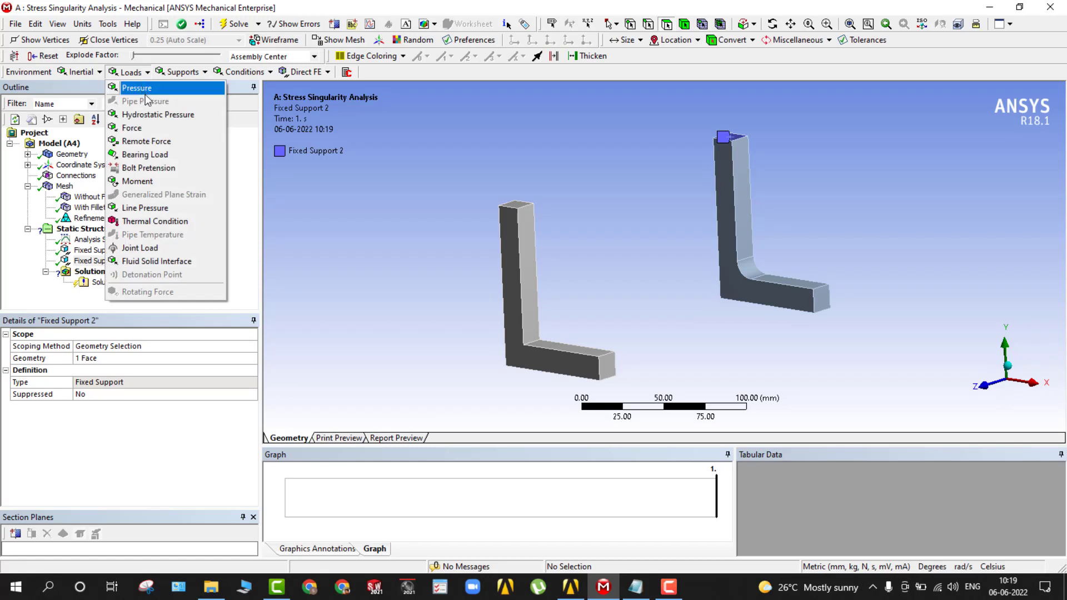
{"action": "left_click", "coordinate": [151, 128]}
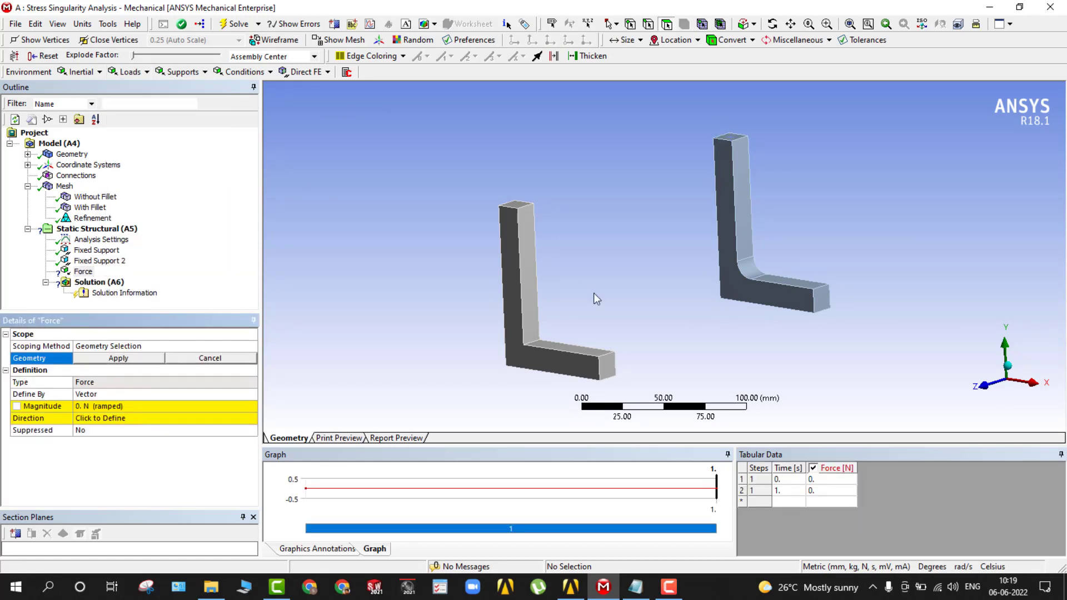
{"action": "left_click", "coordinate": [607, 367]}
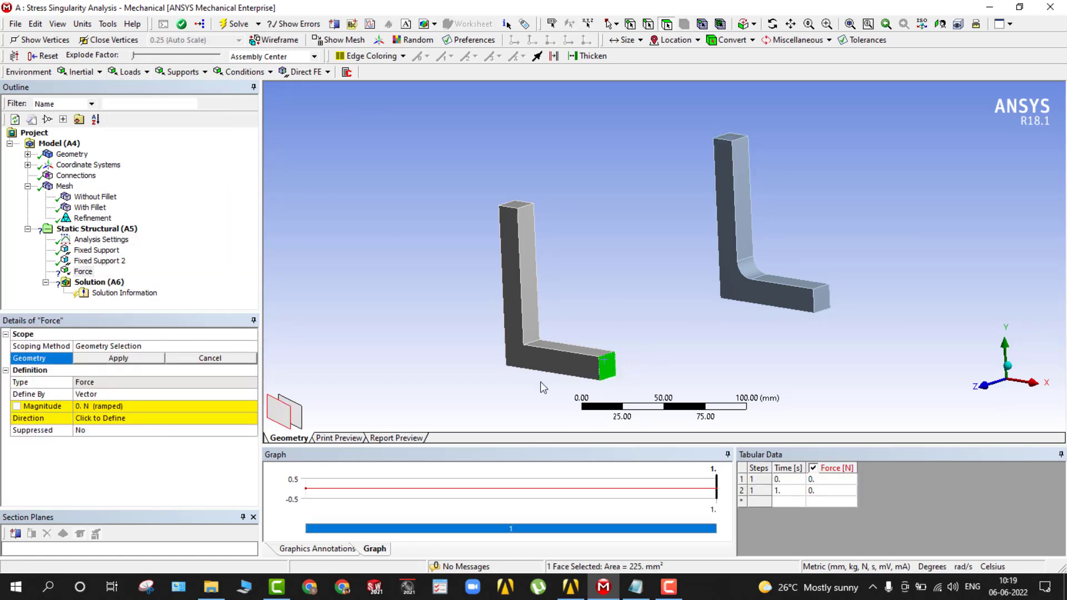
Set the vector magnitude of the force to 10000 N and open its direction for definition.
{"action": "left_click", "coordinate": [134, 406]}
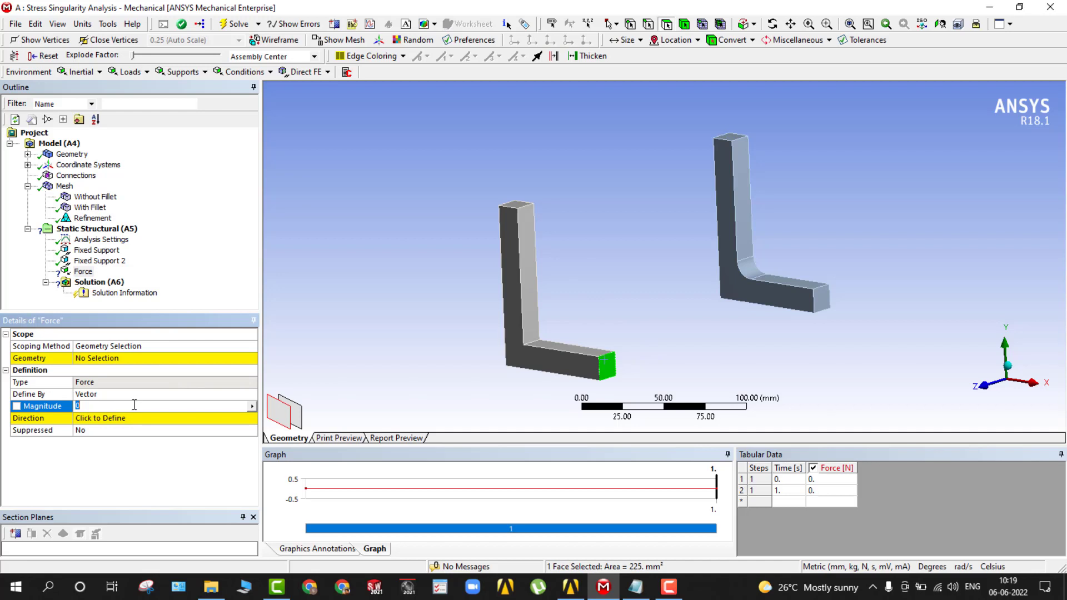
{"action": "type", "text": "10000"}
{"action": "left_click", "coordinate": [93, 466]}
{"action": "left_click", "coordinate": [102, 421]}
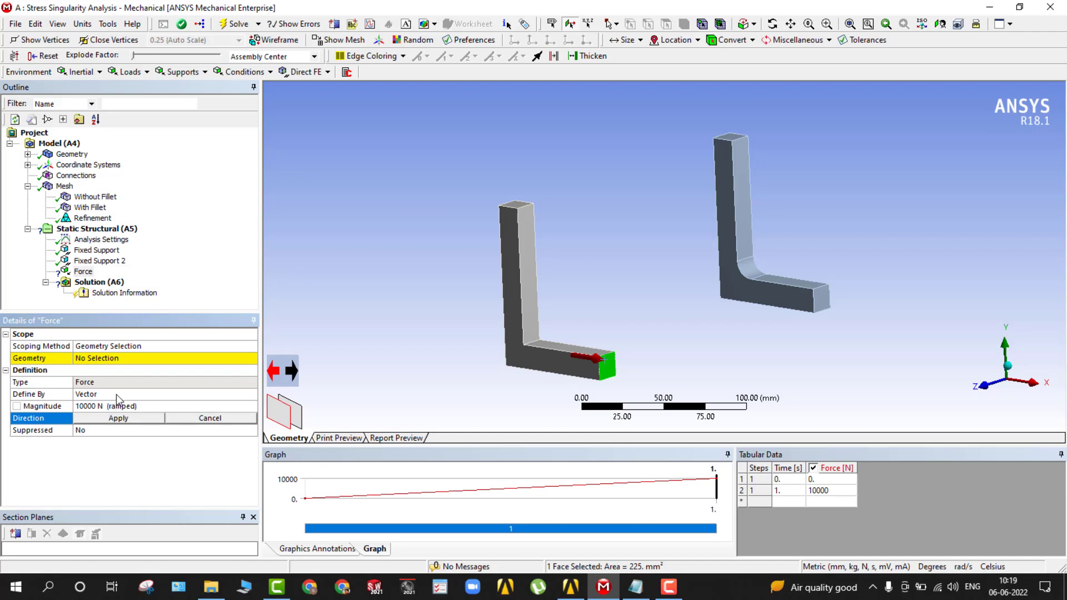
Define the force by components and set its Y component to 10000 N.
{"action": "left_click", "coordinate": [115, 394]}
{"action": "left_click", "coordinate": [251, 394]}
{"action": "left_click", "coordinate": [109, 418]}
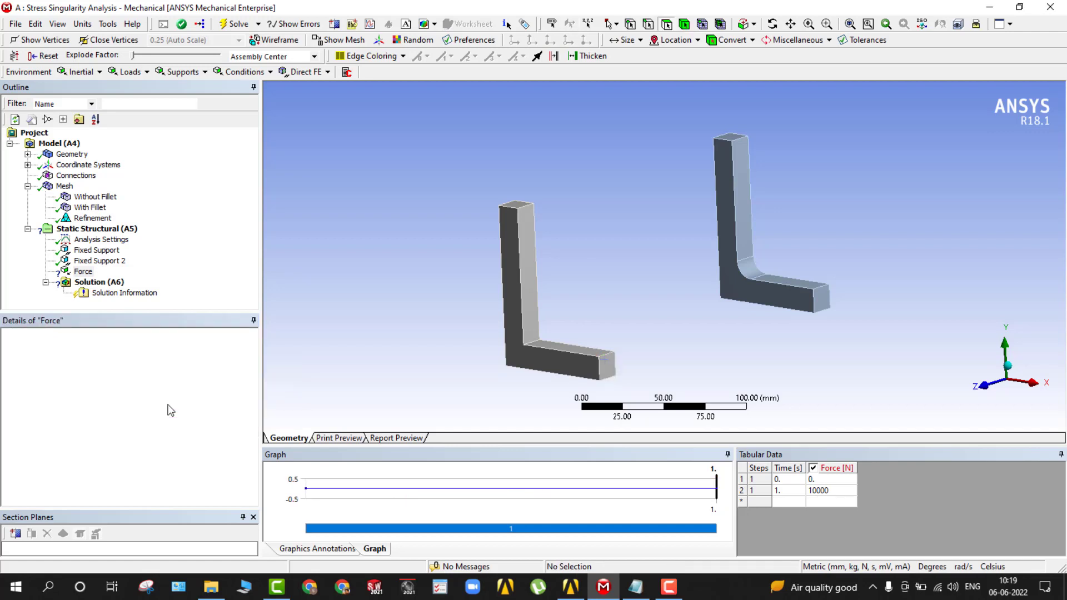
{"action": "left_click", "coordinate": [104, 429]}
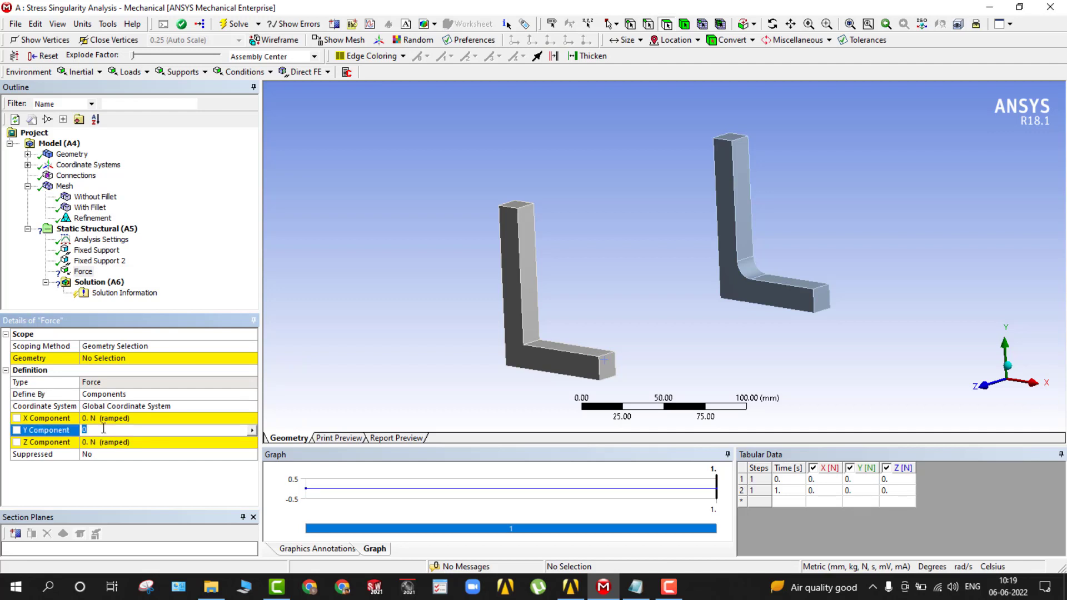
{"action": "type", "text": "10000"}
{"action": "key", "text": "Return"}
Scope the force to the end face of the horizontal arm on the bracket without fillet.
{"action": "left_click", "coordinate": [109, 358]}
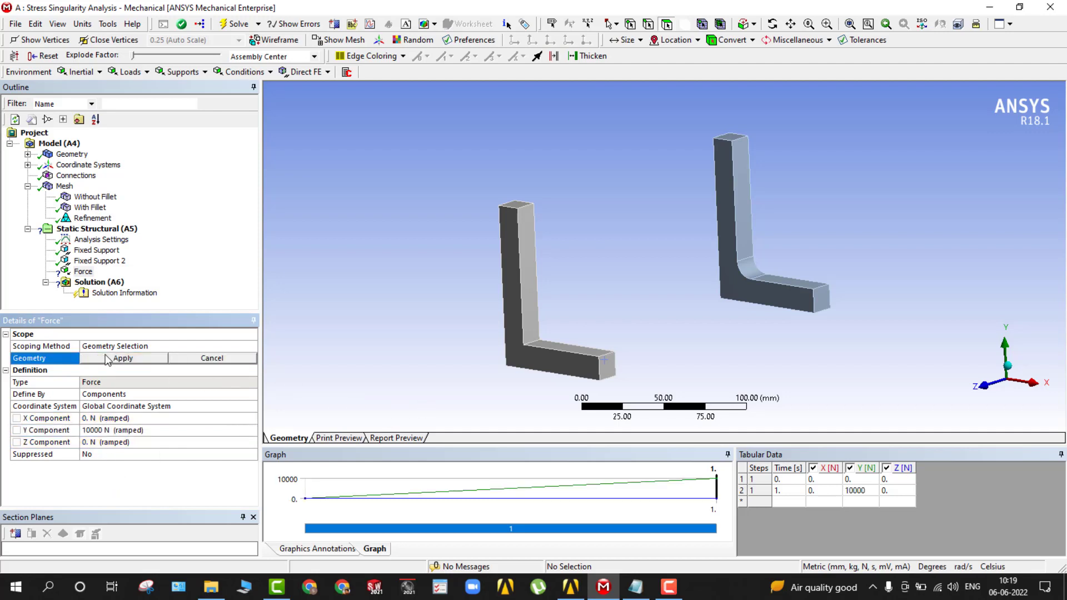
{"action": "left_click", "coordinate": [607, 365]}
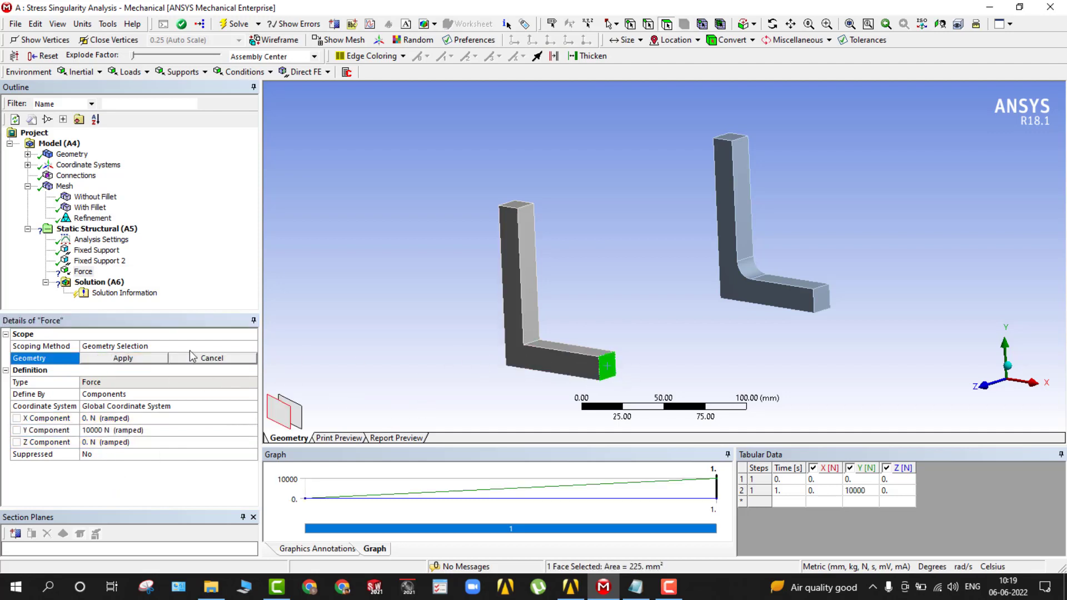
{"action": "left_click", "coordinate": [136, 357]}
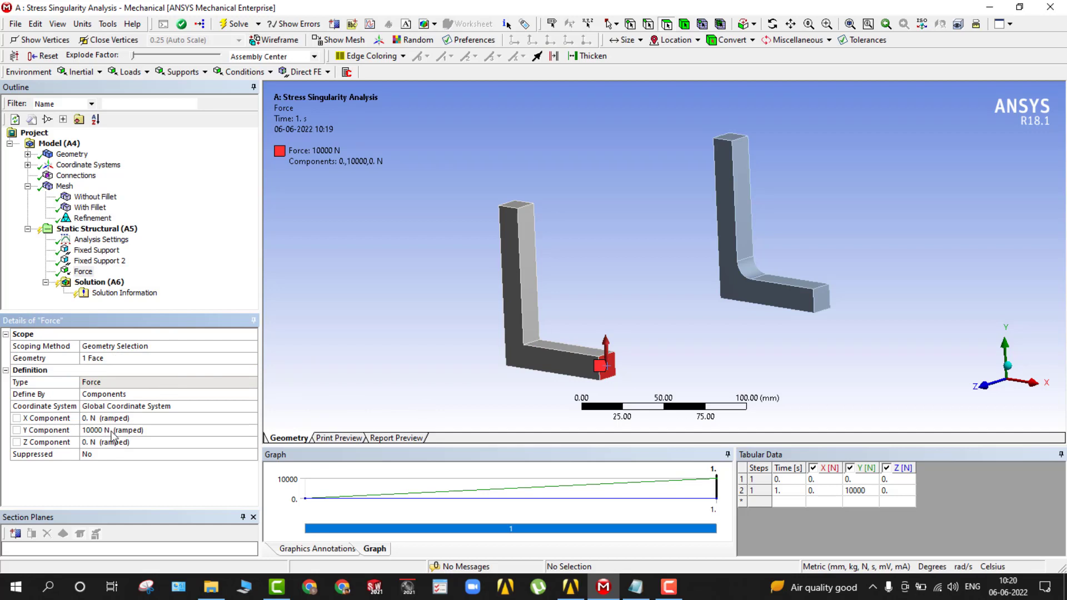
Reverse the force on the unfilleted bracket by setting its Y component to -10000 N.
{"action": "left_click", "coordinate": [89, 430]}
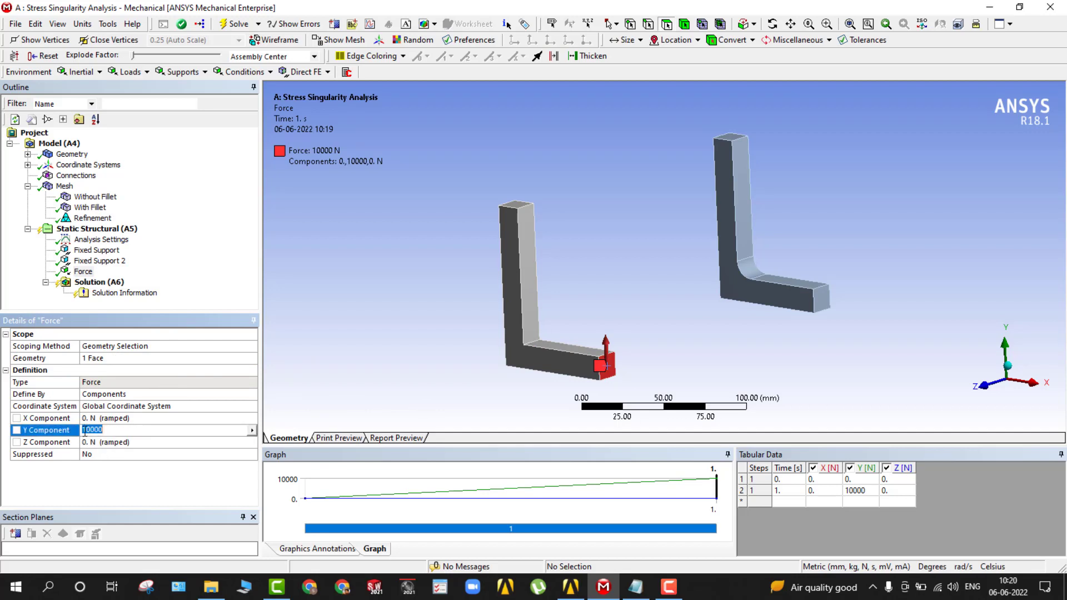
{"action": "left_click", "coordinate": [83, 431]}
{"action": "type", "text": "-"}
{"action": "left_click", "coordinate": [107, 481]}
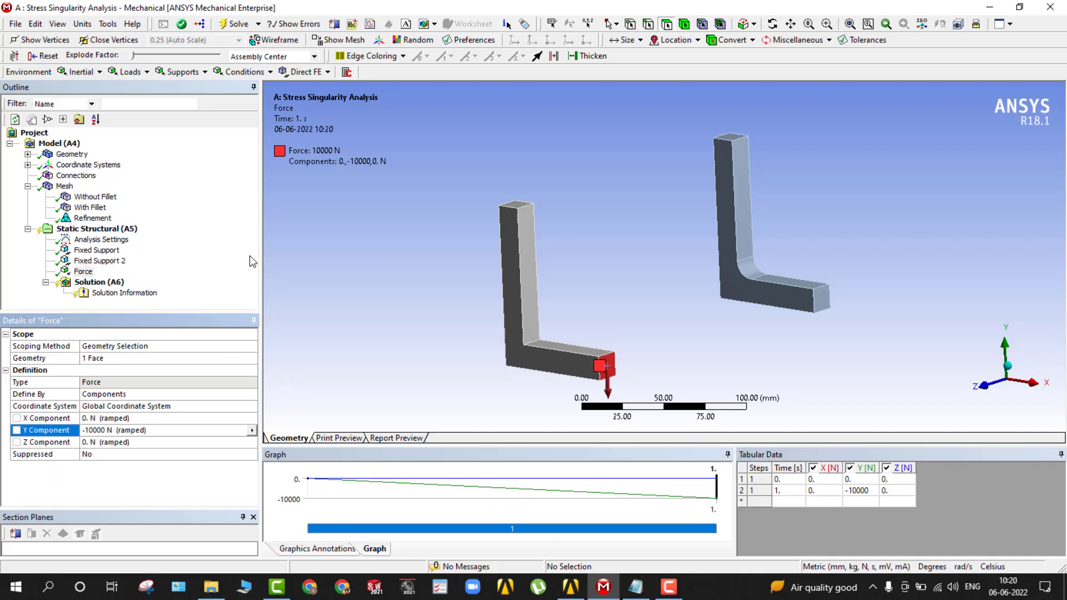
Insert a second force load on the end face of the filleted bracket's horizontal arm.
{"action": "left_click", "coordinate": [111, 72]}
{"action": "left_click", "coordinate": [142, 129]}
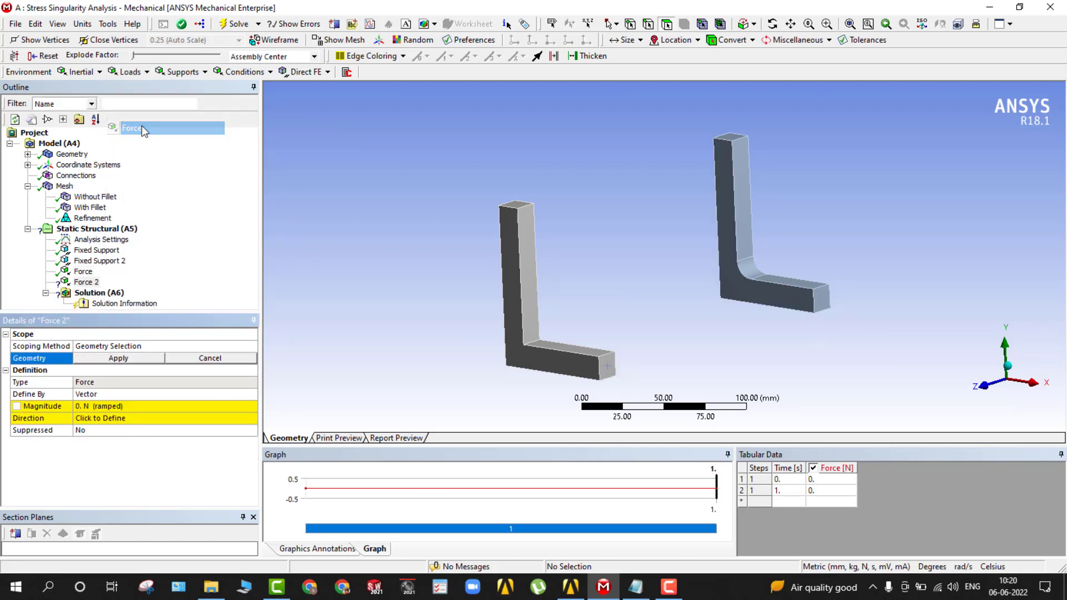
{"action": "left_click", "coordinate": [821, 306]}
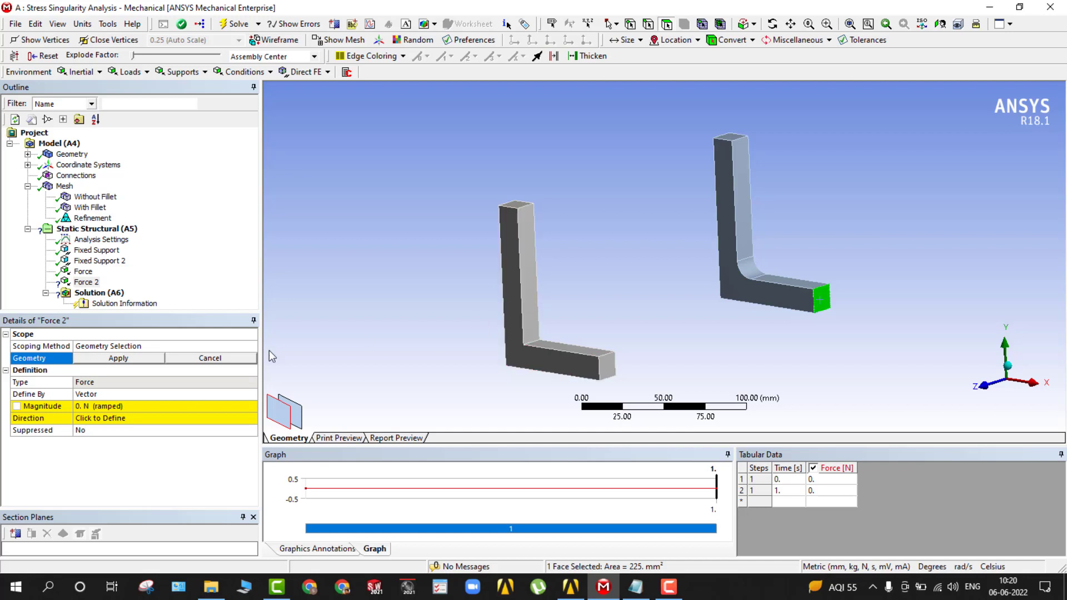
{"action": "left_click", "coordinate": [137, 358]}
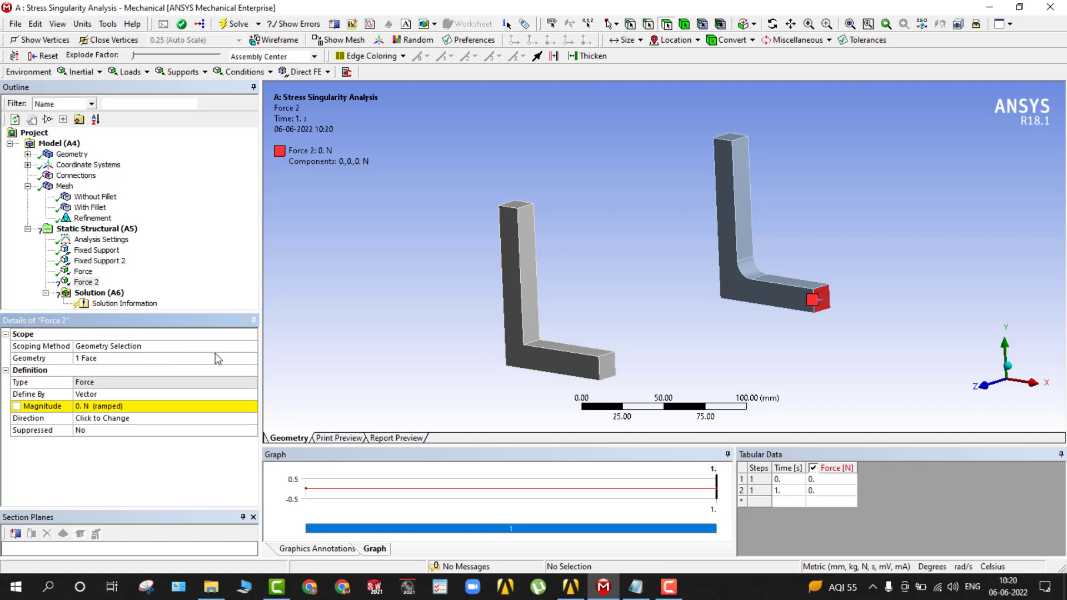
Define the second force by components and set its Y component to -10000 N.
{"action": "left_click", "coordinate": [191, 394]}
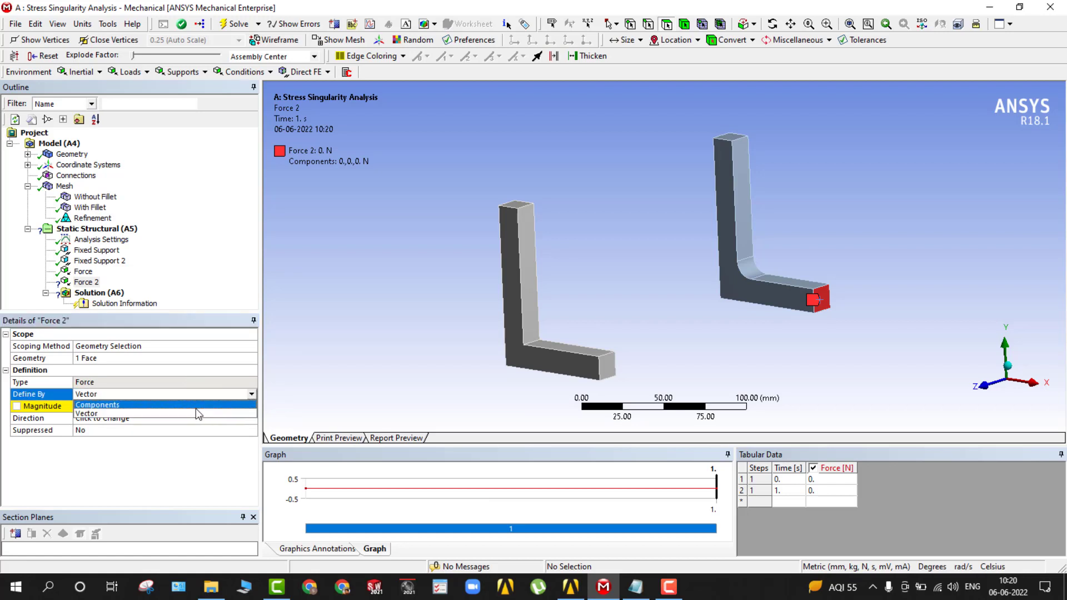
{"action": "left_click", "coordinate": [210, 405]}
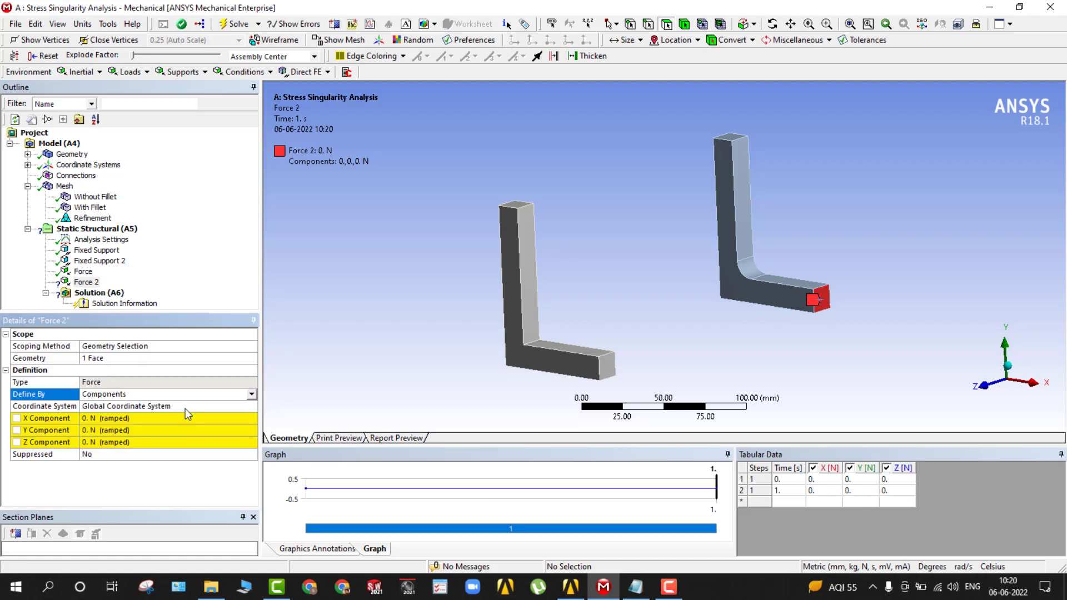
{"action": "left_click", "coordinate": [99, 431]}
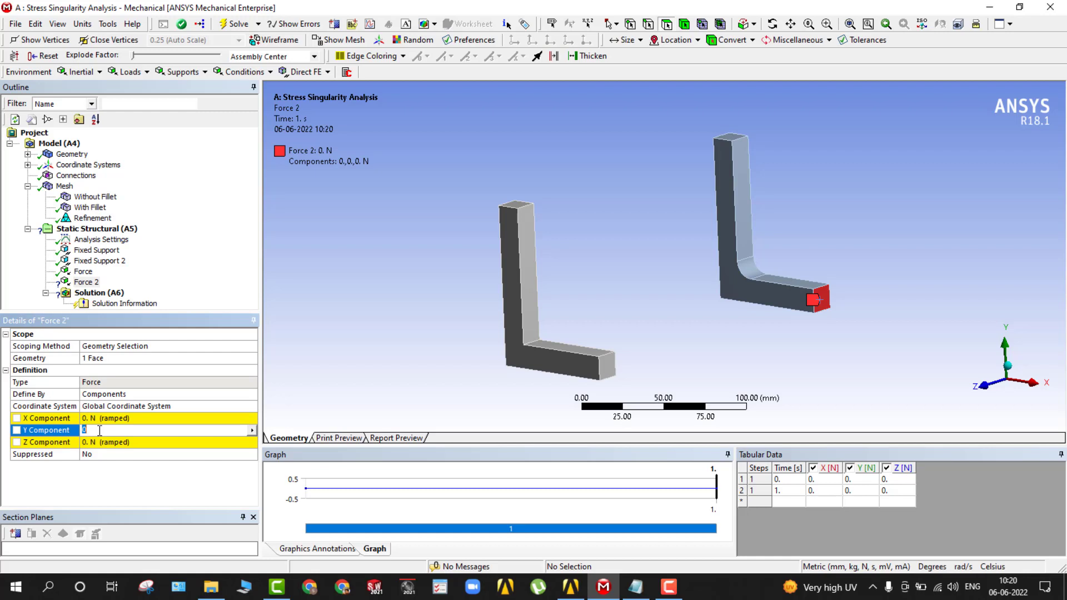
{"action": "type", "text": "1000"}
{"action": "type", "text": "0"}
{"action": "type", "text": "-"}
{"action": "key", "text": "Return"}
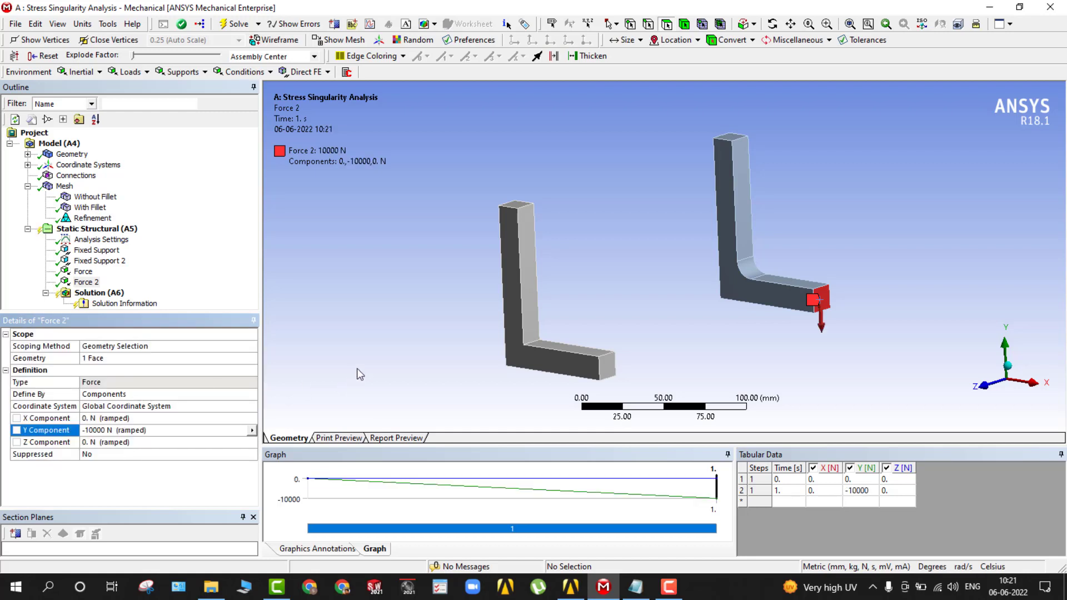
Insert an Equivalent (von-Mises) stress result under the solution.
{"action": "left_click", "coordinate": [100, 293]}
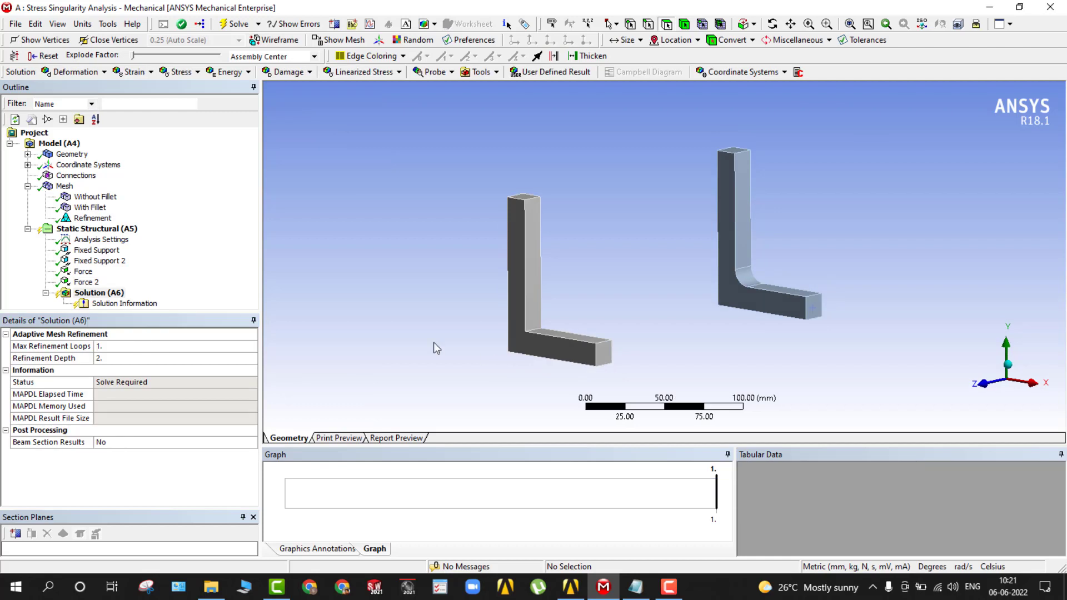
{"action": "right_click", "coordinate": [108, 298]}
{"action": "mouse_move", "coordinate": [237, 300]}
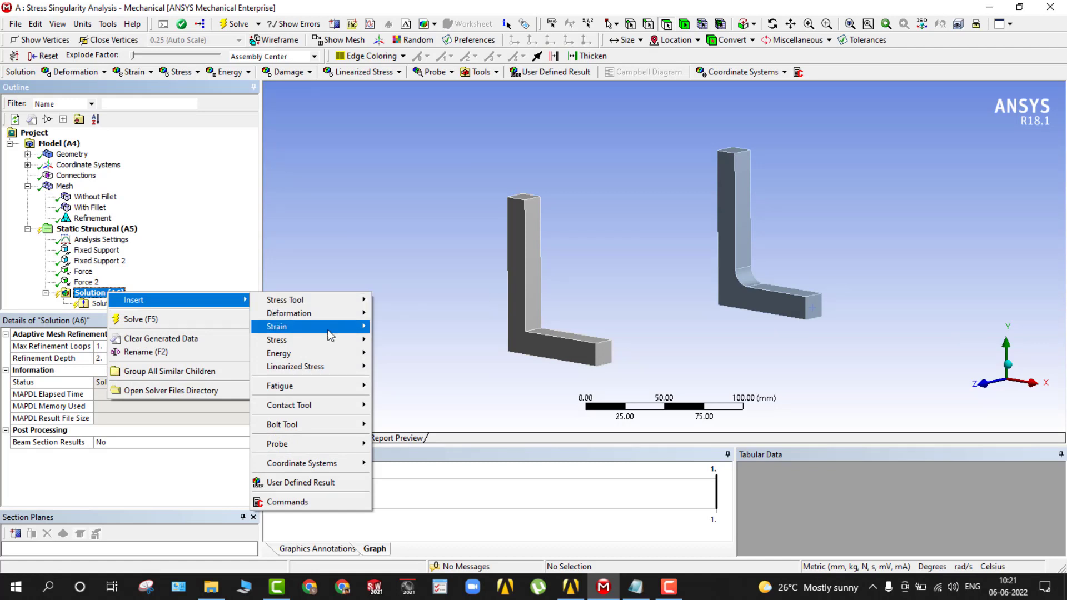
{"action": "mouse_move", "coordinate": [329, 340]}
{"action": "left_click", "coordinate": [413, 341]}
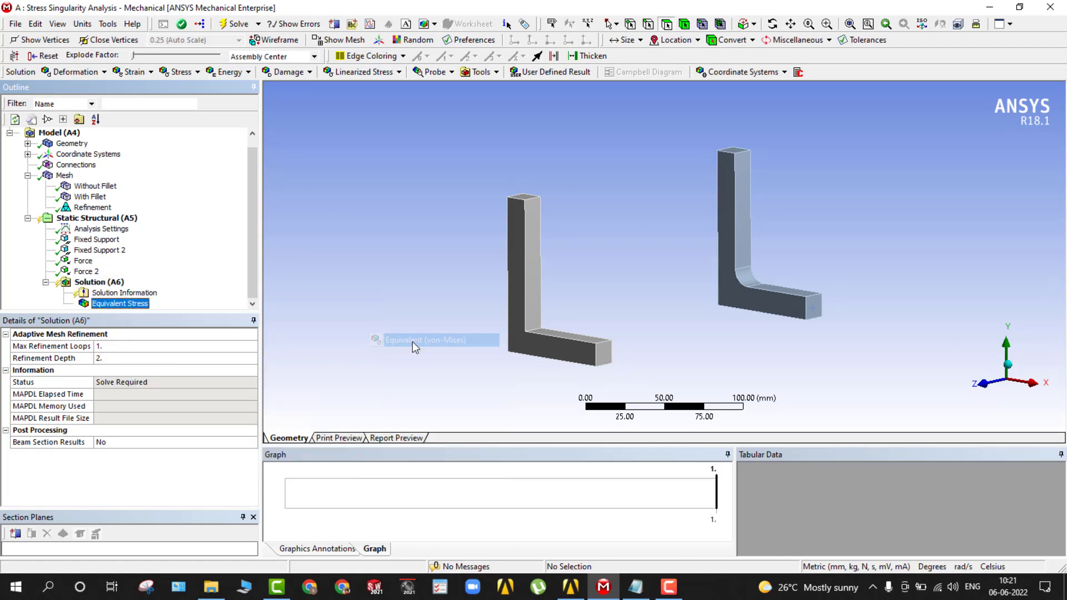
Try to scope the equivalent stress result to the large L-shaped side face of the filleted bracket.
{"action": "left_click", "coordinate": [140, 362]}
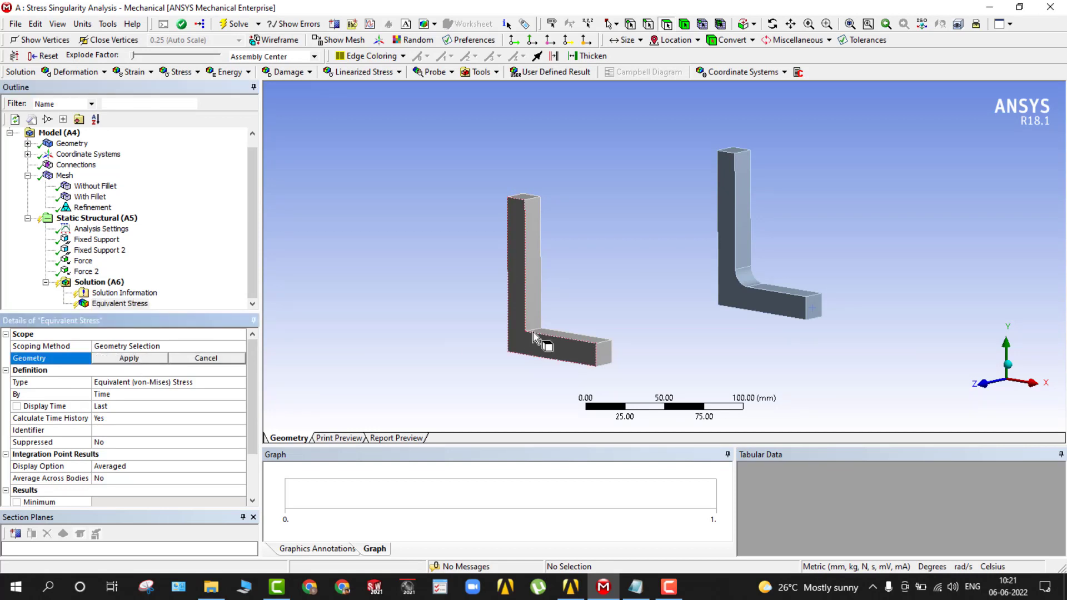
{"action": "left_click", "coordinate": [718, 291]}
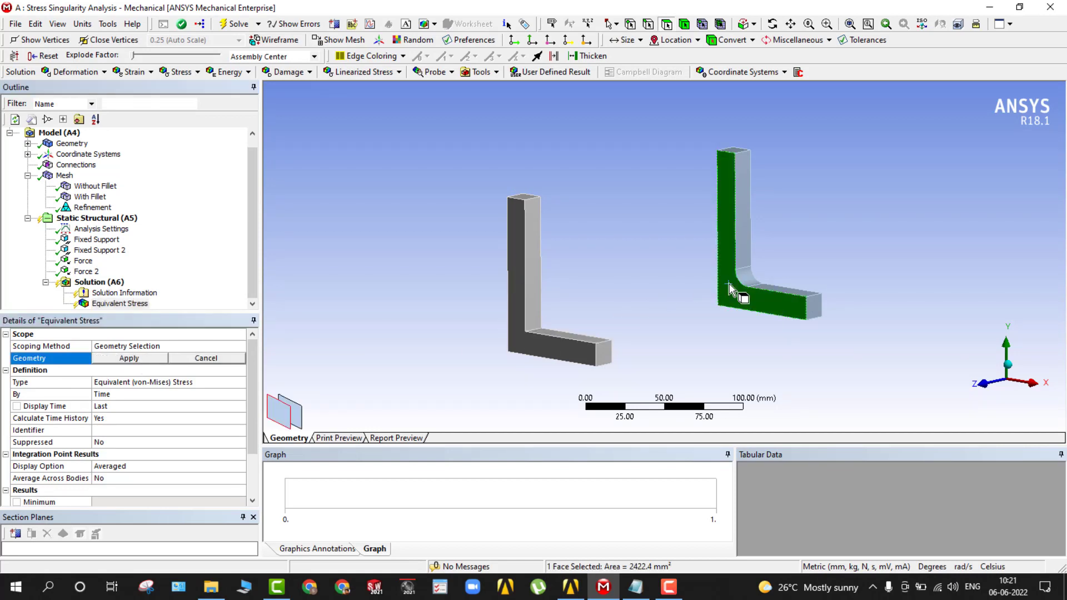
{"action": "left_click", "coordinate": [138, 358]}
Scope the equivalent stress result to the whole body of the filleted bracket using body selection.
{"action": "left_click", "coordinate": [153, 363]}
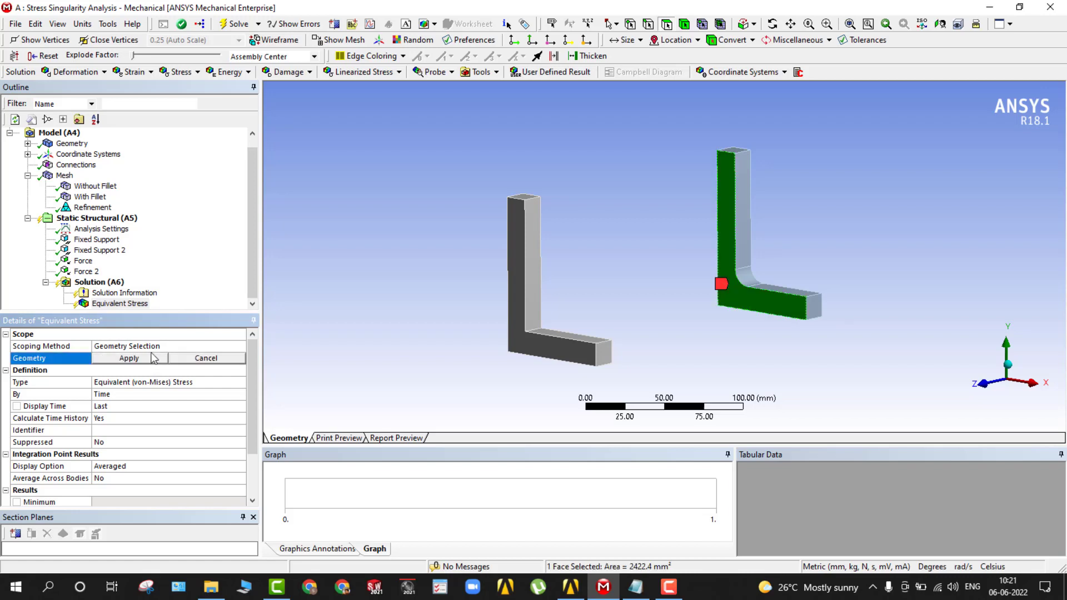
{"action": "left_click", "coordinate": [684, 24]}
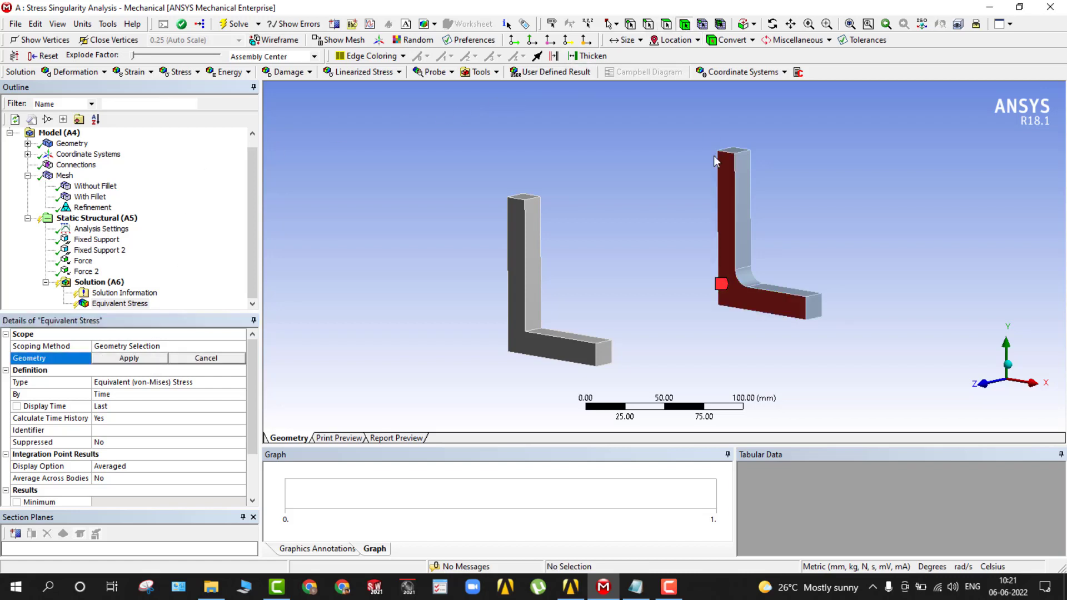
{"action": "left_click", "coordinate": [726, 213]}
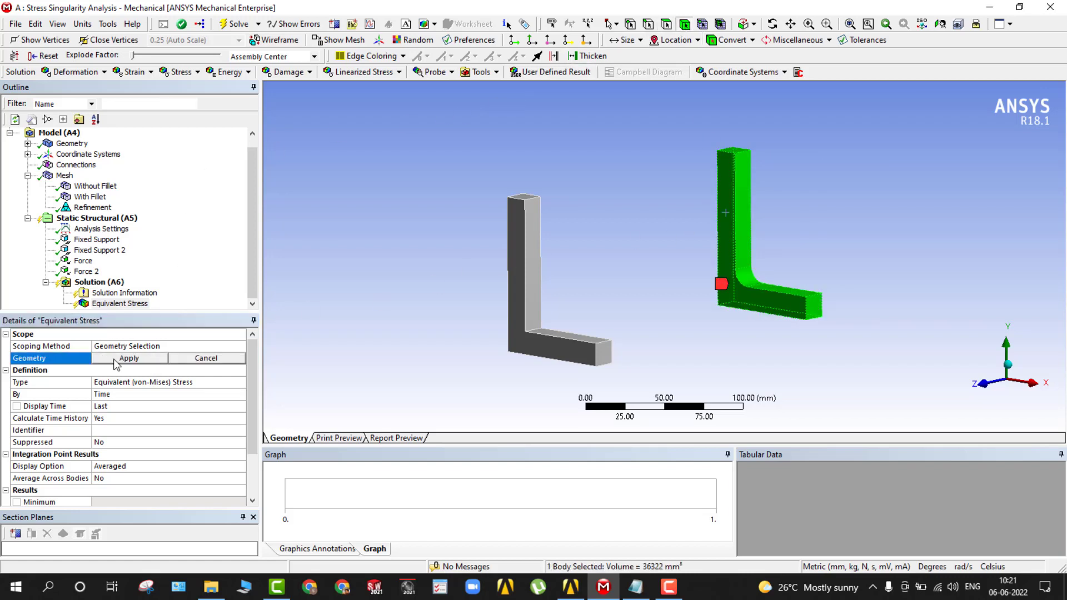
{"action": "left_click", "coordinate": [116, 360]}
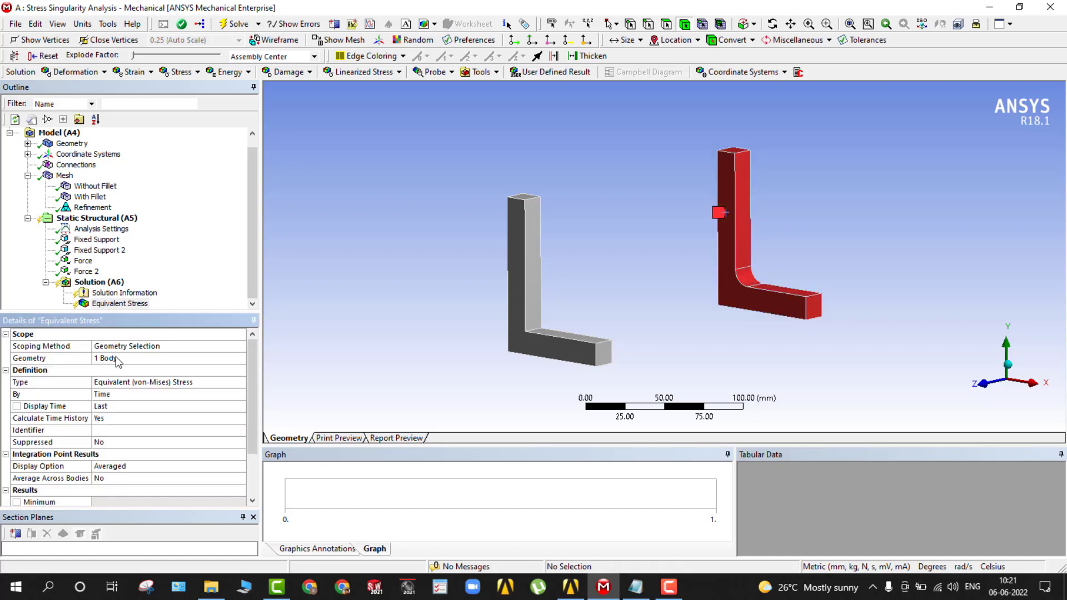
Insert a second Equivalent (von-Mises) stress result under the solution and compare its scope with the first result's.
{"action": "right_click", "coordinate": [99, 283]}
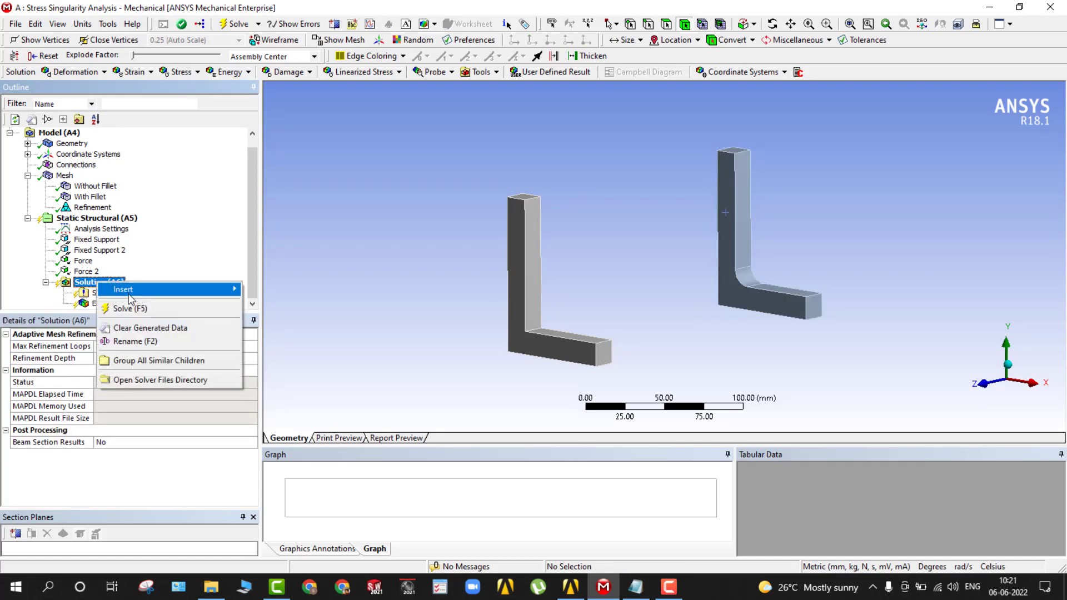
{"action": "mouse_move", "coordinate": [117, 290]}
{"action": "mouse_move", "coordinate": [351, 331]}
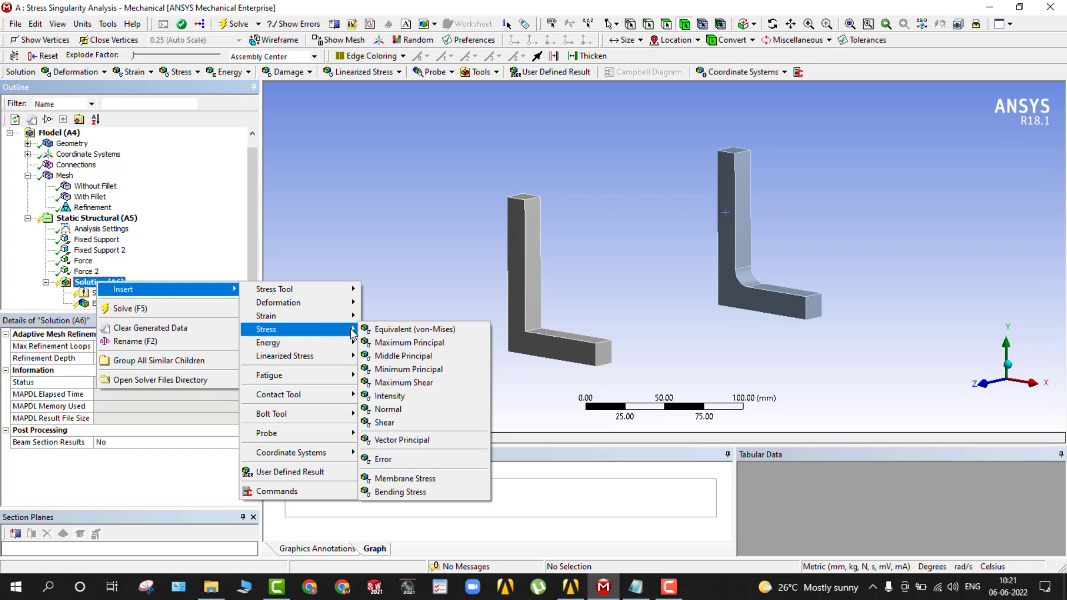
{"action": "left_click", "coordinate": [395, 330]}
{"action": "left_click", "coordinate": [147, 304]}
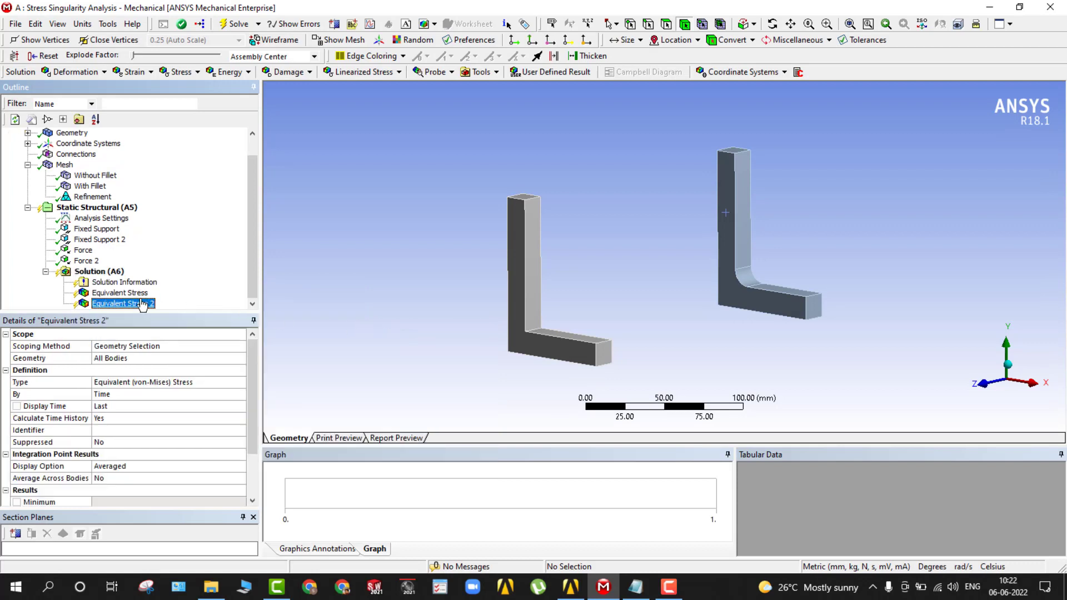
{"action": "left_click", "coordinate": [115, 295]}
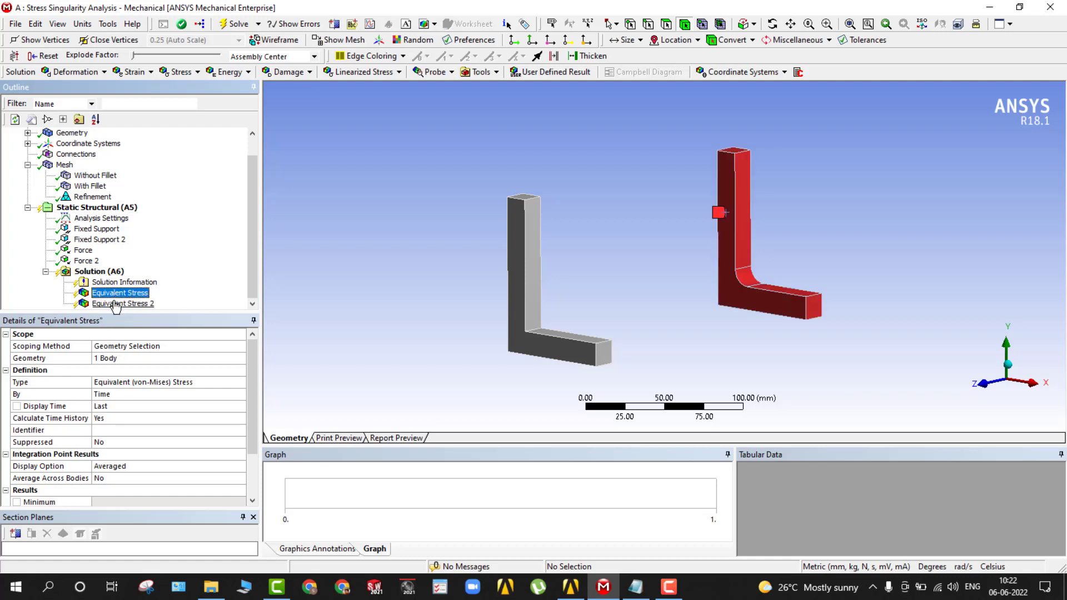
{"action": "left_click", "coordinate": [114, 304]}
Scope the second equivalent stress result to the body of the bracket without fillet.
{"action": "left_click", "coordinate": [127, 358]}
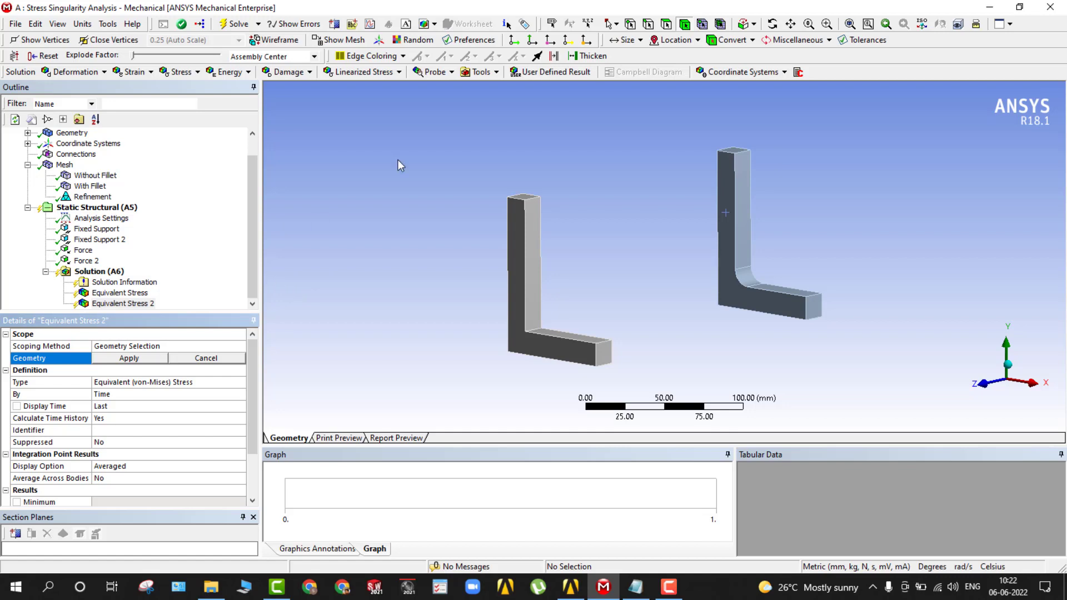
{"action": "left_click", "coordinate": [515, 250]}
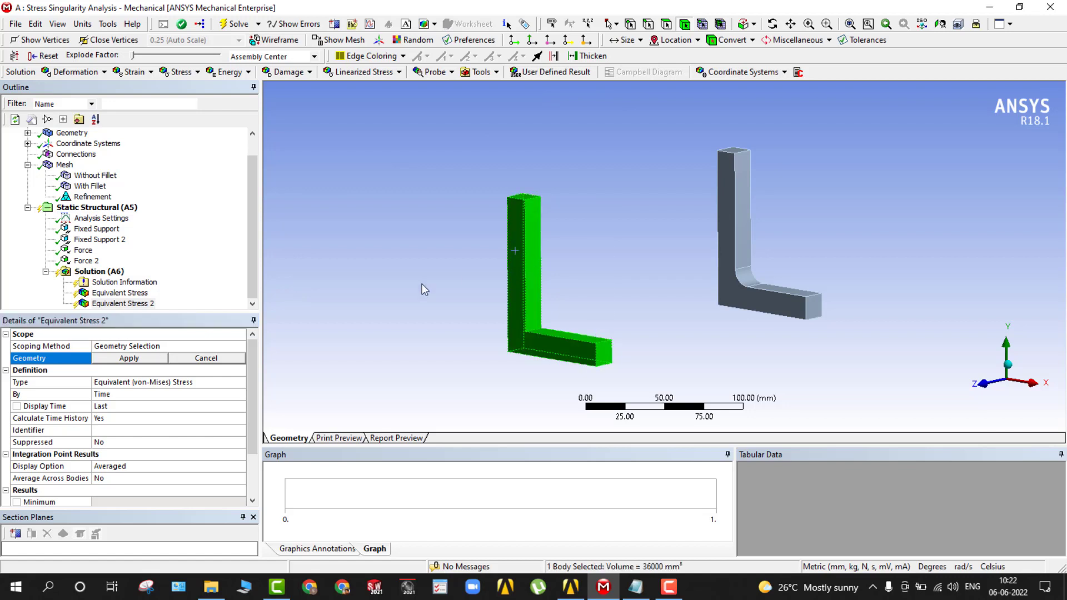
{"action": "left_click", "coordinate": [130, 359]}
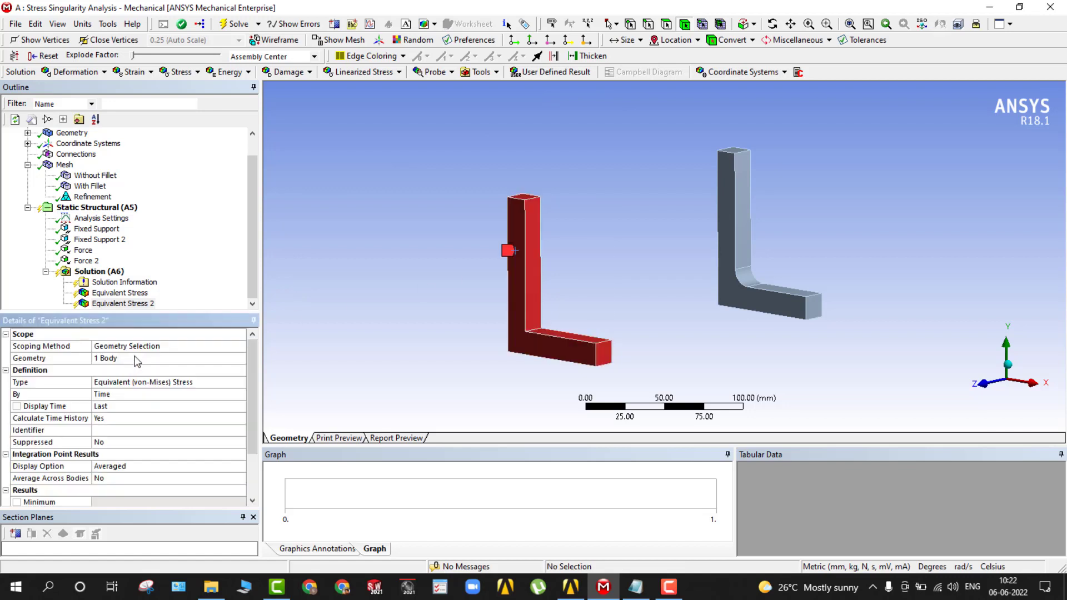
{"action": "left_click", "coordinate": [252, 259]}
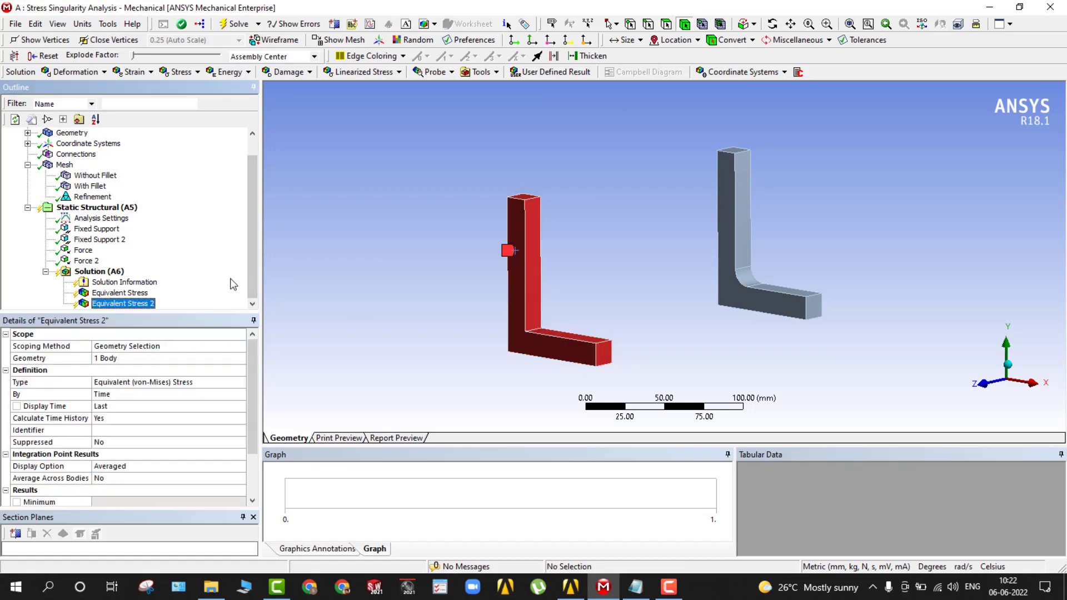
Rename the first equivalent stress result, scoped to the filleted bracket, as With Fillet.
{"action": "left_click", "coordinate": [128, 293]}
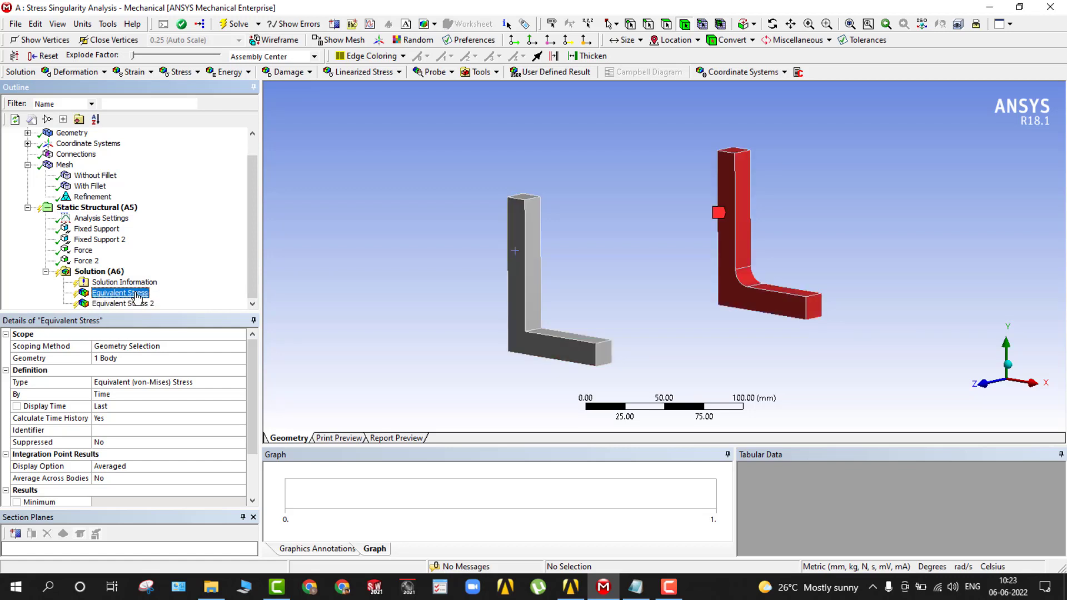
{"action": "right_click", "coordinate": [137, 296]}
{"action": "left_click", "coordinate": [175, 463]}
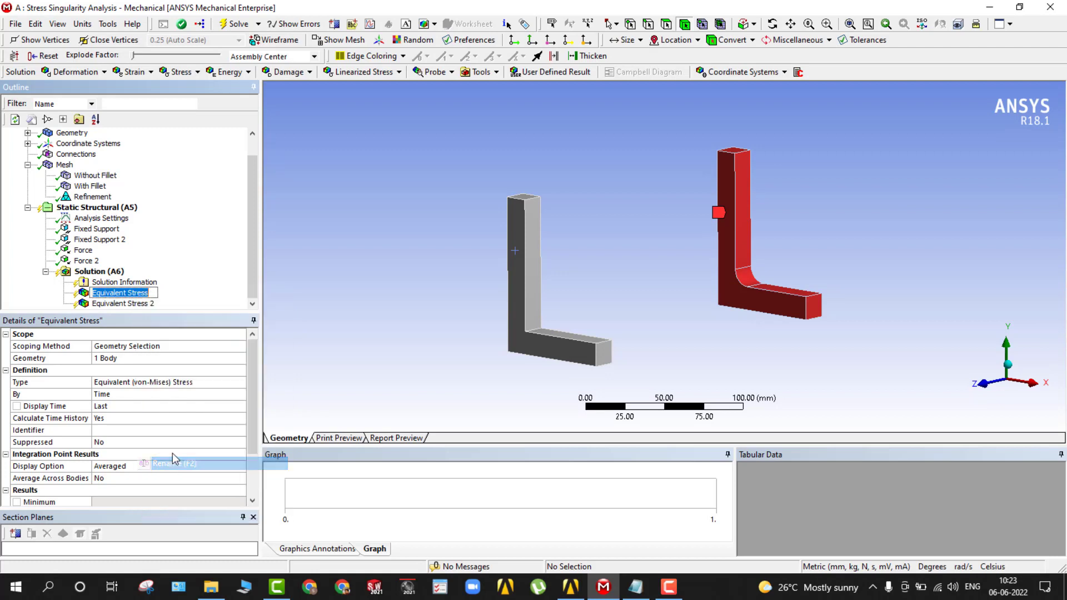
{"action": "type", "text": "Wit"}
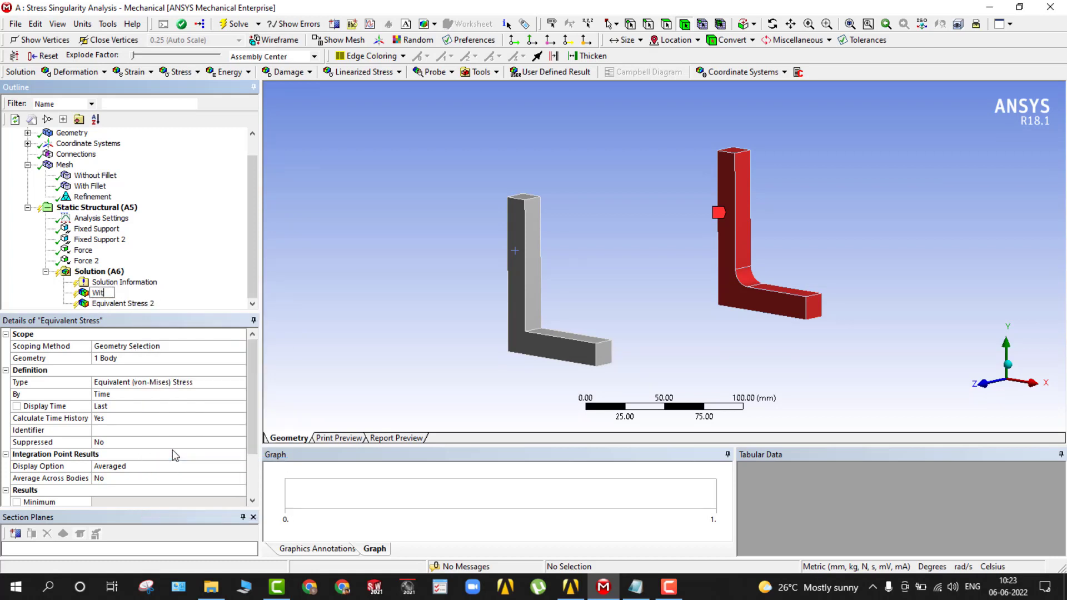
{"action": "type", "text": "h Fillet"}
{"action": "left_click", "coordinate": [118, 304]}
Rename the second equivalent stress result, scoped to the bracket without fillet, as Without Fillet.
{"action": "left_click", "coordinate": [116, 304]}
{"action": "right_click", "coordinate": [116, 306]}
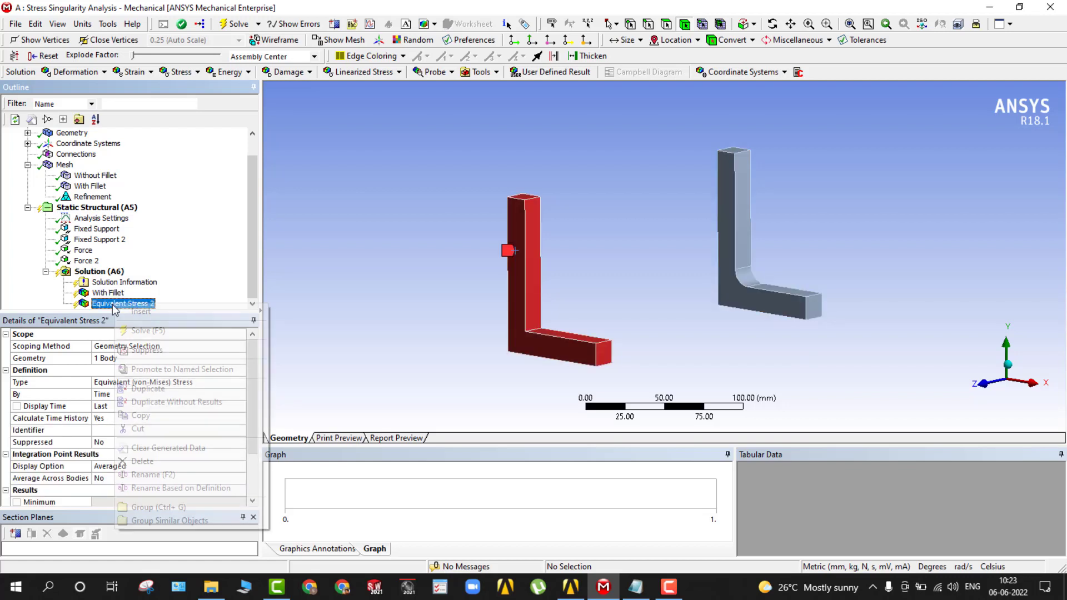
{"action": "left_click", "coordinate": [149, 475]}
{"action": "type", "text": "Without Fillet"}
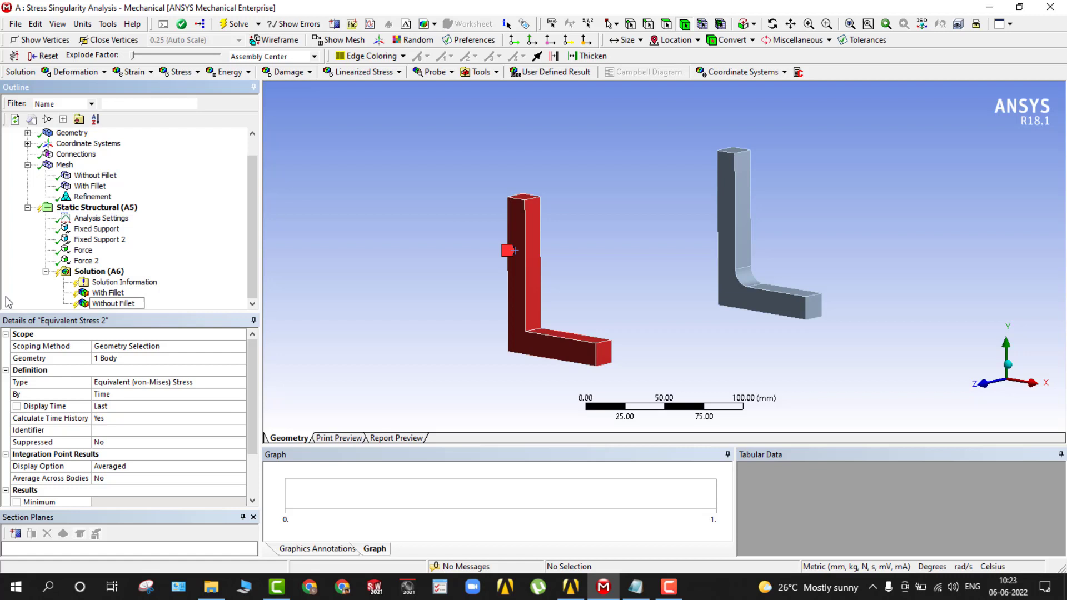
{"action": "key", "text": "Return"}
{"action": "scroll", "coordinate": [98, 256], "scroll_direction": "up", "scroll_amount": 1}
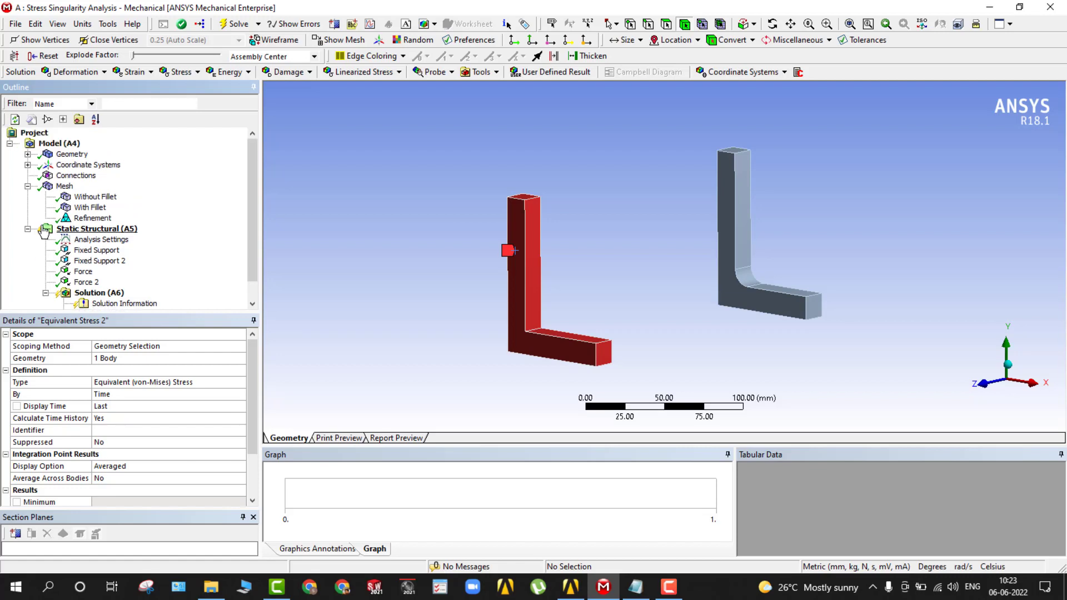
Mark the Maximum value of both the With Fillet and Without Fillet stress results as output parameters.
{"action": "scroll", "coordinate": [98, 239], "scroll_direction": "down", "scroll_amount": 1}
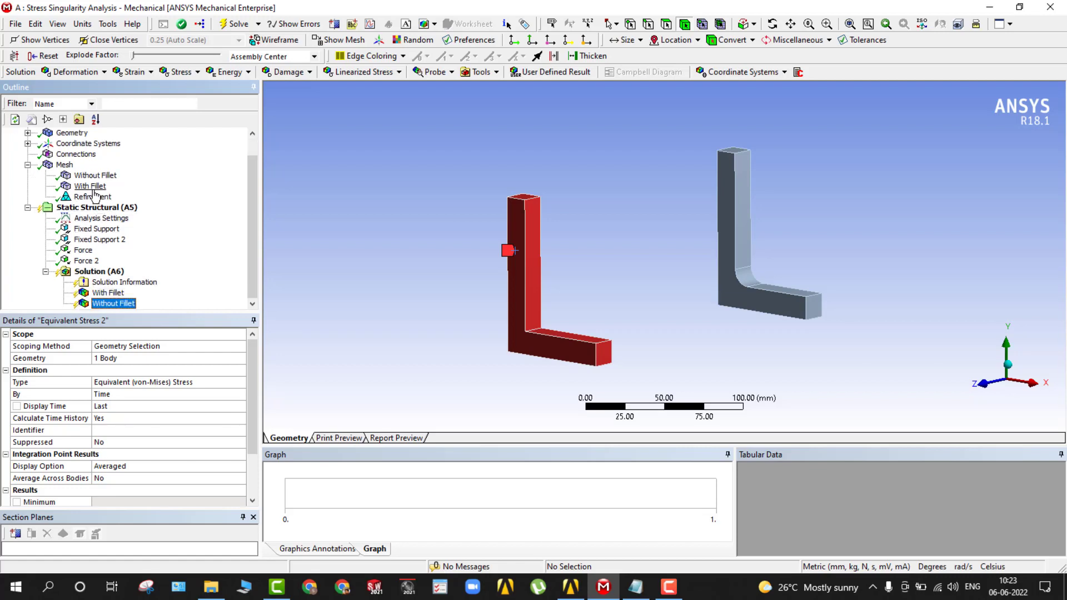
{"action": "left_click", "coordinate": [106, 294]}
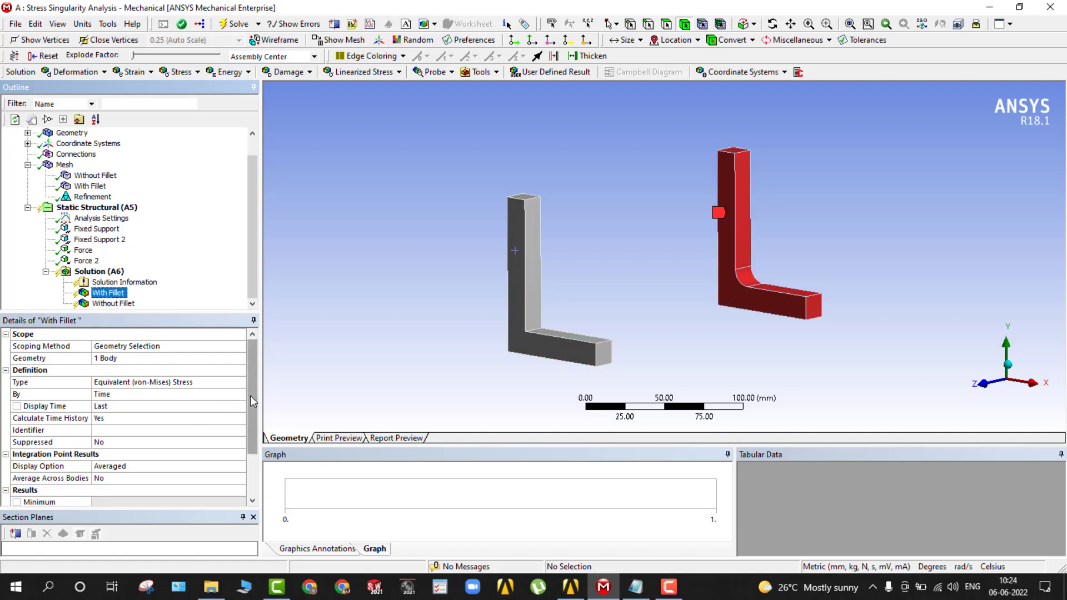
{"action": "left_click_drag", "start_coordinate": [250, 397], "coordinate": [217, 425]}
{"action": "left_click", "coordinate": [17, 478]}
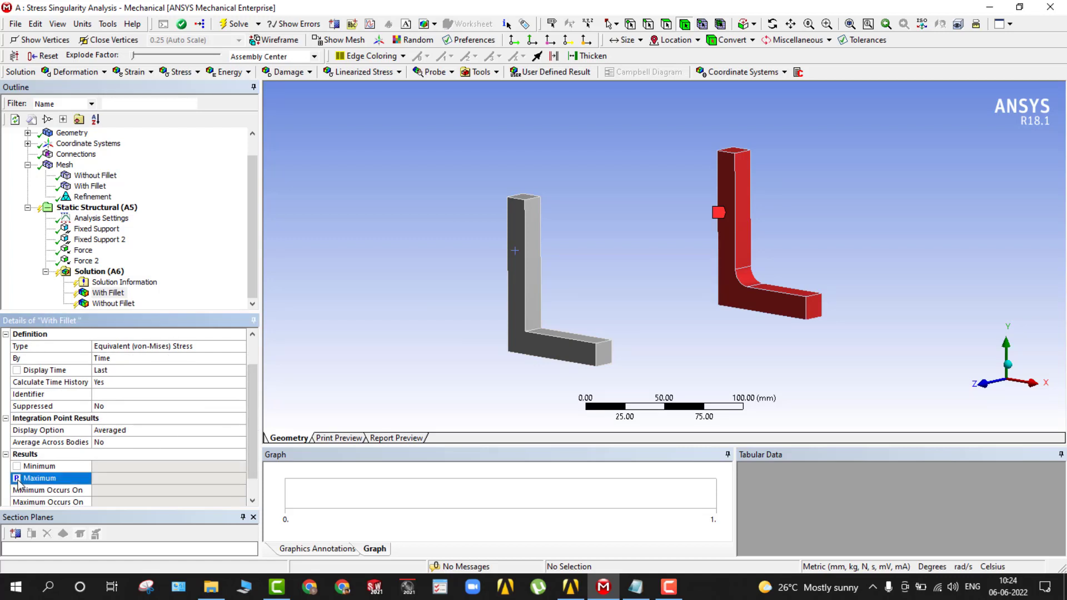
{"action": "left_click", "coordinate": [113, 303]}
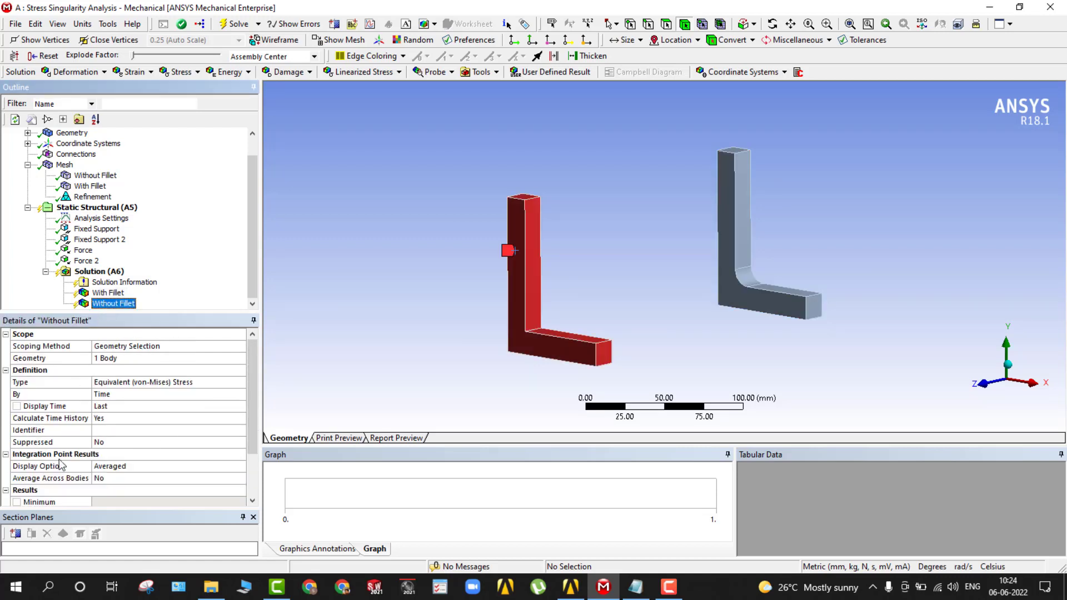
{"action": "left_click_drag", "start_coordinate": [254, 432], "coordinate": [224, 458]}
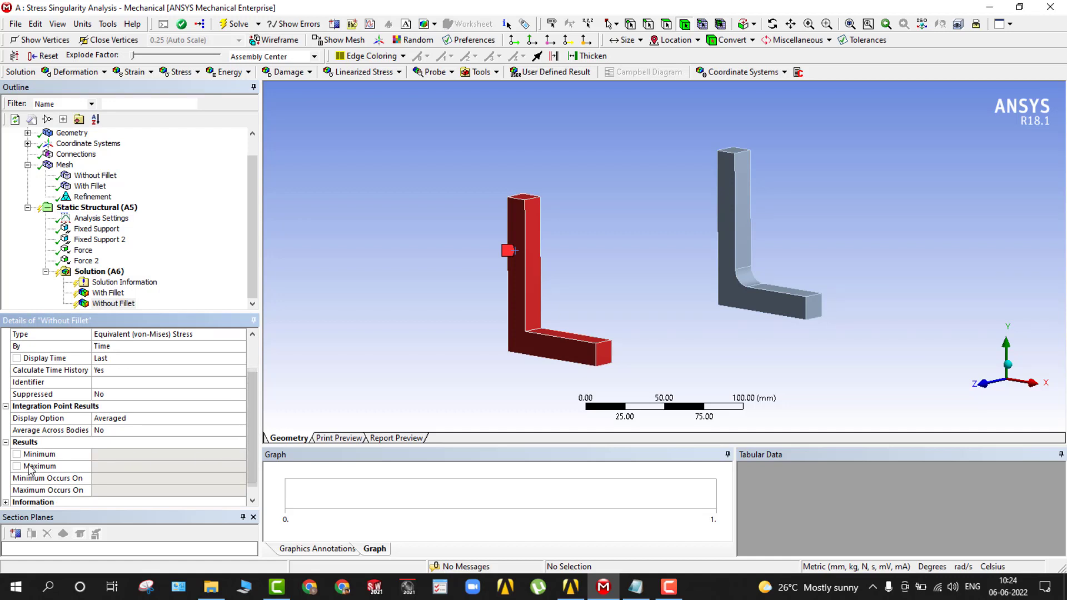
{"action": "left_click", "coordinate": [17, 467]}
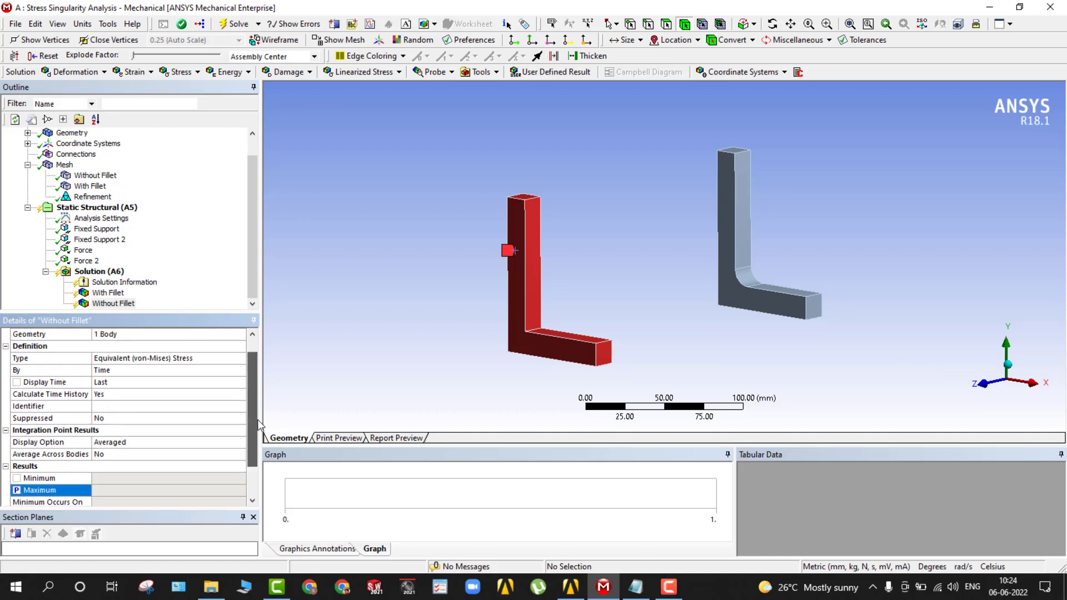
Mark the mesh's Max Tet Size as an input parameter.
{"action": "left_click", "coordinate": [61, 166]}
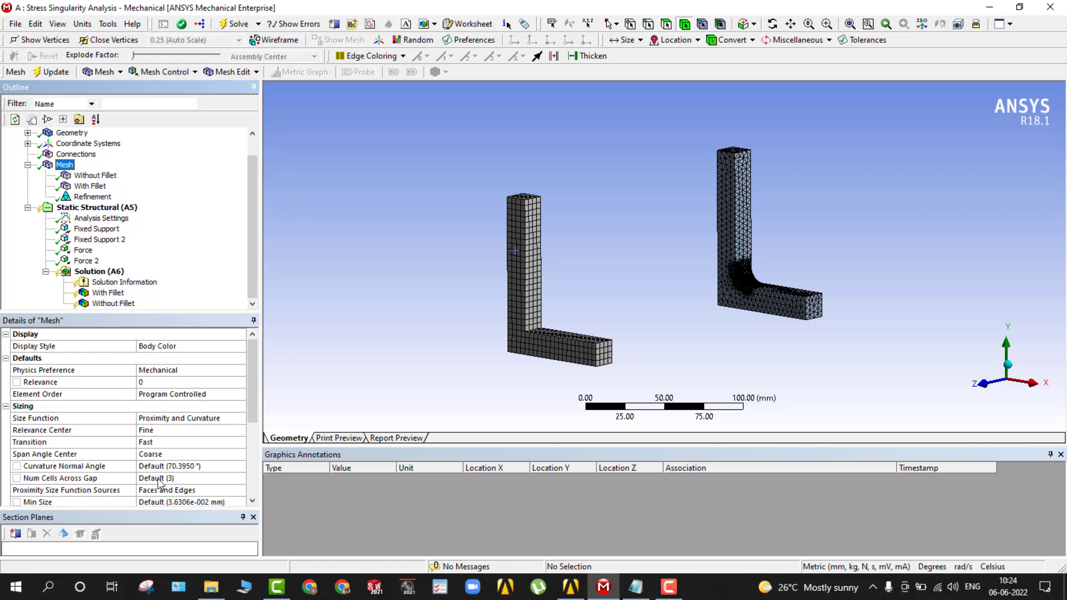
{"action": "left_click_drag", "start_coordinate": [254, 414], "coordinate": [253, 439]}
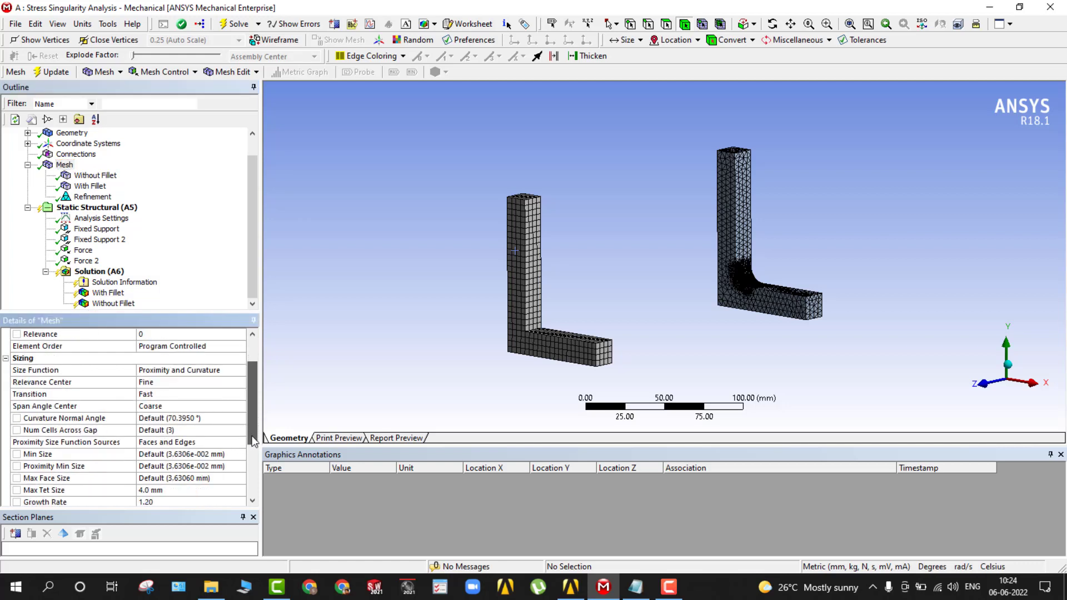
{"action": "left_click", "coordinate": [17, 494]}
{"action": "scroll", "coordinate": [17, 494], "scroll_direction": "up", "scroll_amount": 2}
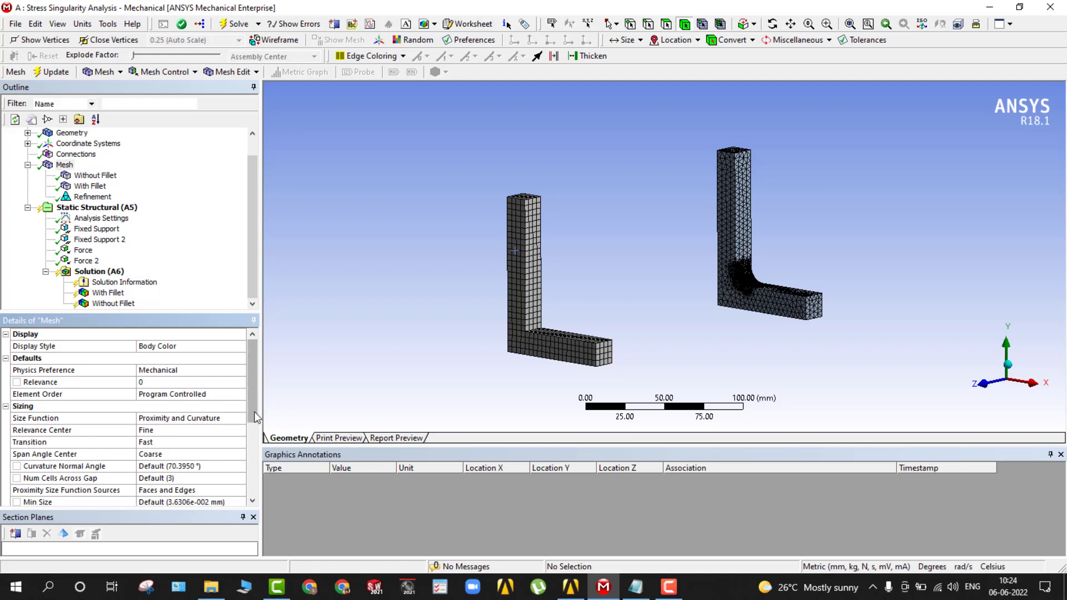
{"action": "scroll", "coordinate": [256, 417], "scroll_direction": "down", "scroll_amount": 2}
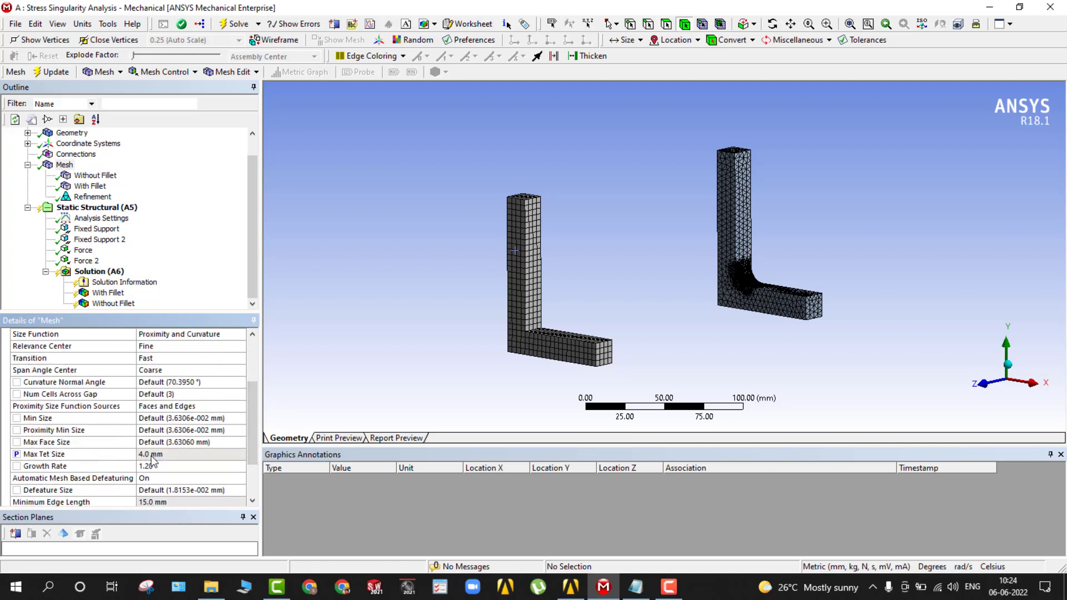
{"action": "left_click_drag", "start_coordinate": [250, 410], "coordinate": [265, 357]}
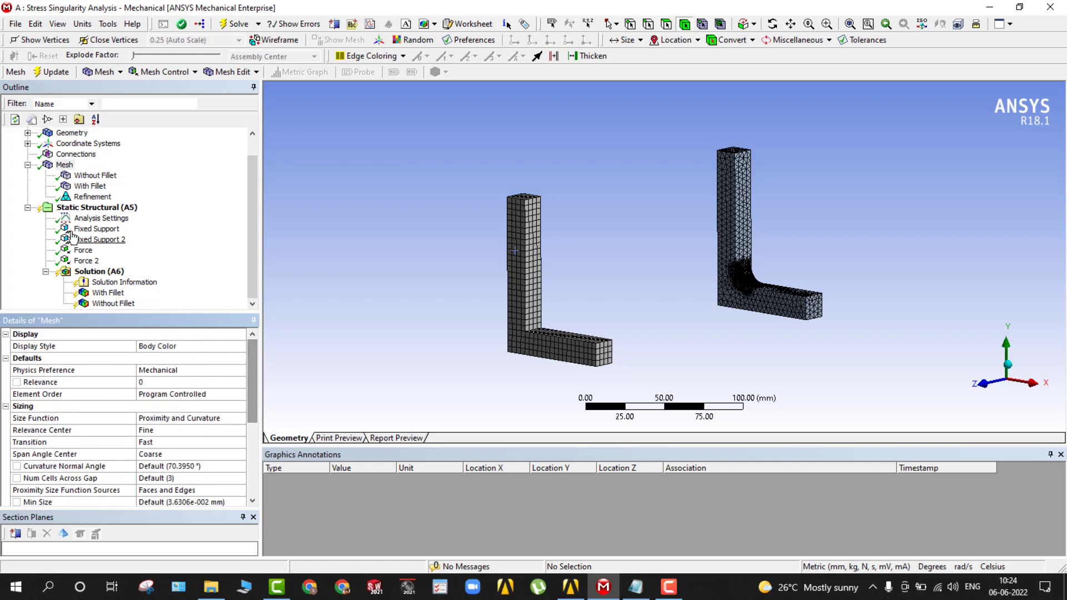
Solve the analysis and display the With Fillet equivalent stress result close up at the fillet.
{"action": "scroll", "coordinate": [71, 238], "scroll_direction": "up", "scroll_amount": 1}
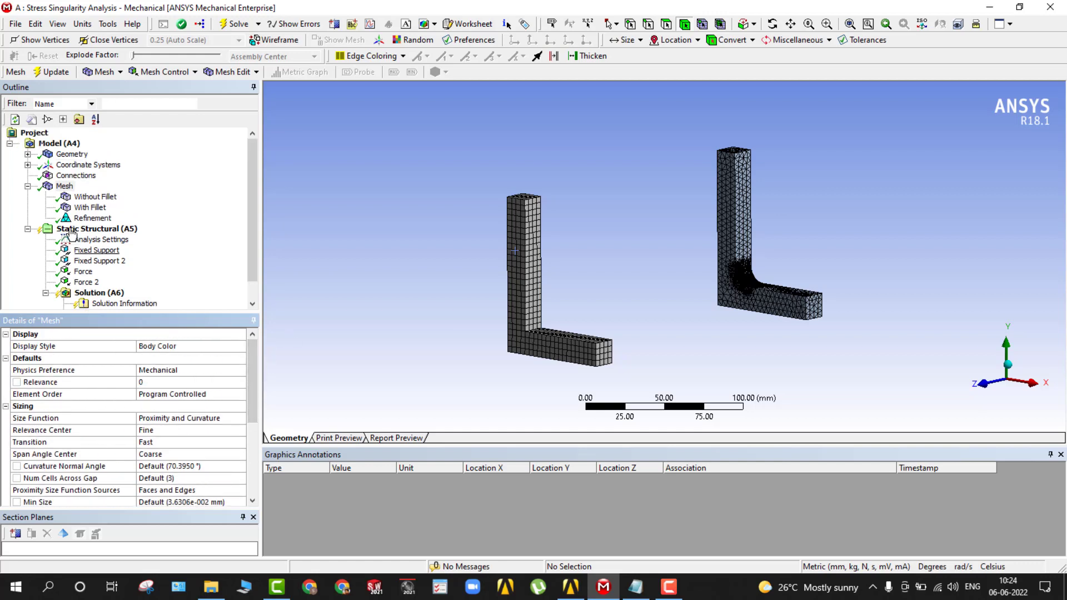
{"action": "left_click", "coordinate": [233, 24]}
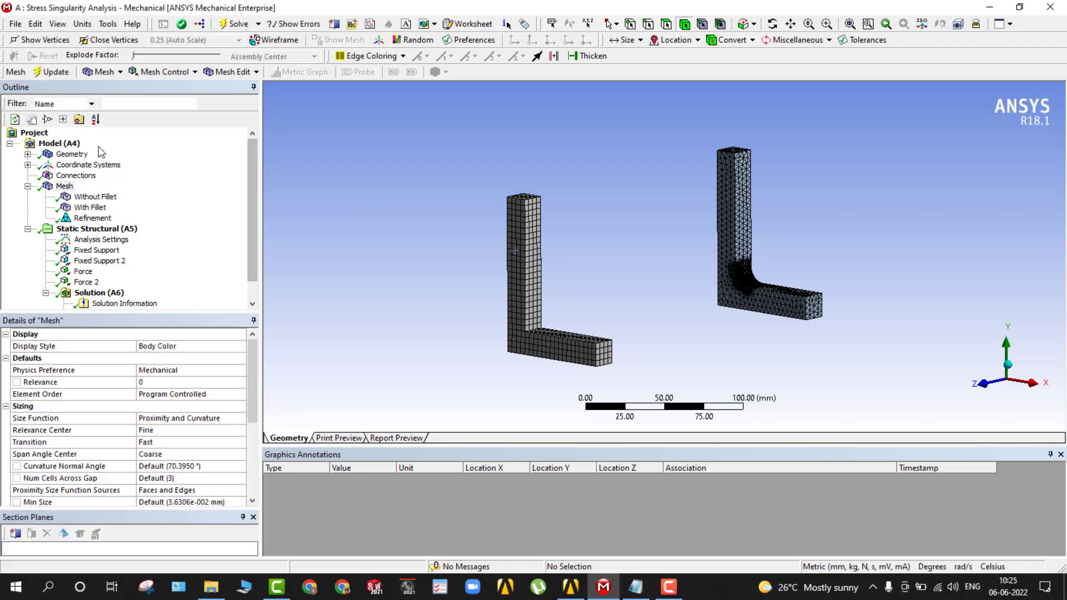
{"action": "scroll", "coordinate": [96, 220], "scroll_direction": "down", "scroll_amount": 1}
{"action": "left_click", "coordinate": [99, 295]}
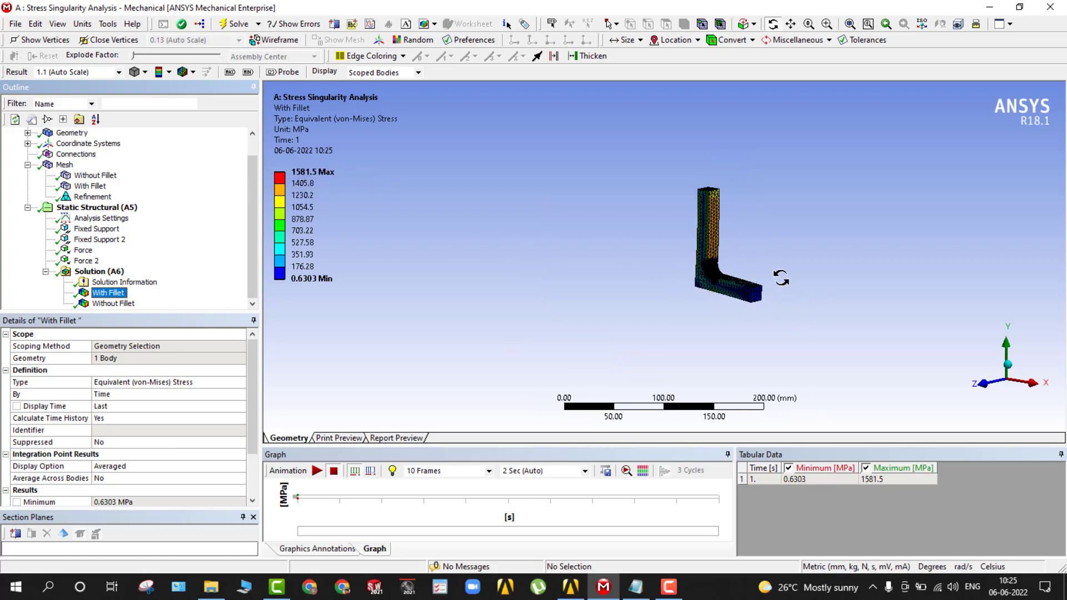
{"action": "scroll", "coordinate": [801, 284], "scroll_direction": "up", "scroll_amount": 3}
{"action": "scroll", "coordinate": [800, 285], "scroll_direction": "up", "scroll_amount": 2}
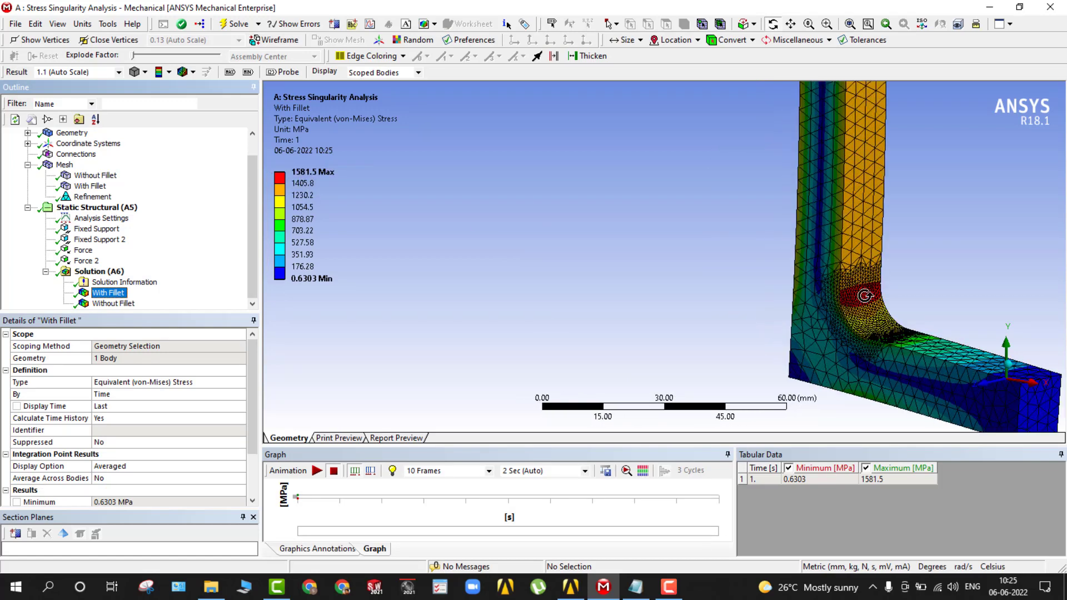
Examine the Without Fillet equivalent stress result, especially around the bracket's sharp inner corner.
{"action": "left_click", "coordinate": [106, 305]}
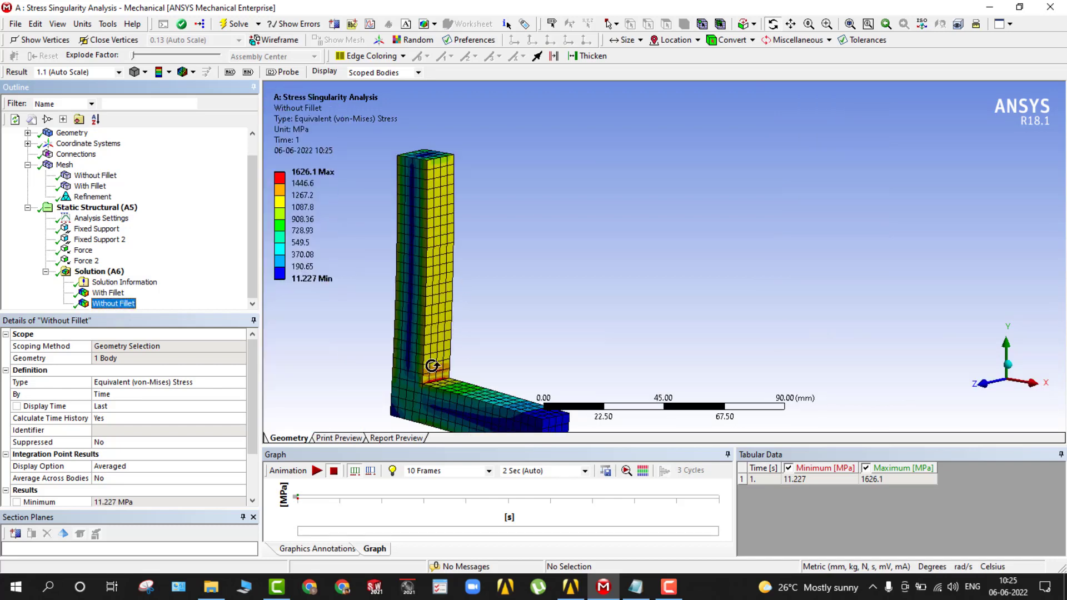
{"action": "scroll", "coordinate": [389, 406], "scroll_direction": "up", "scroll_amount": 1}
{"action": "scroll", "coordinate": [388, 406], "scroll_direction": "down", "scroll_amount": 1}
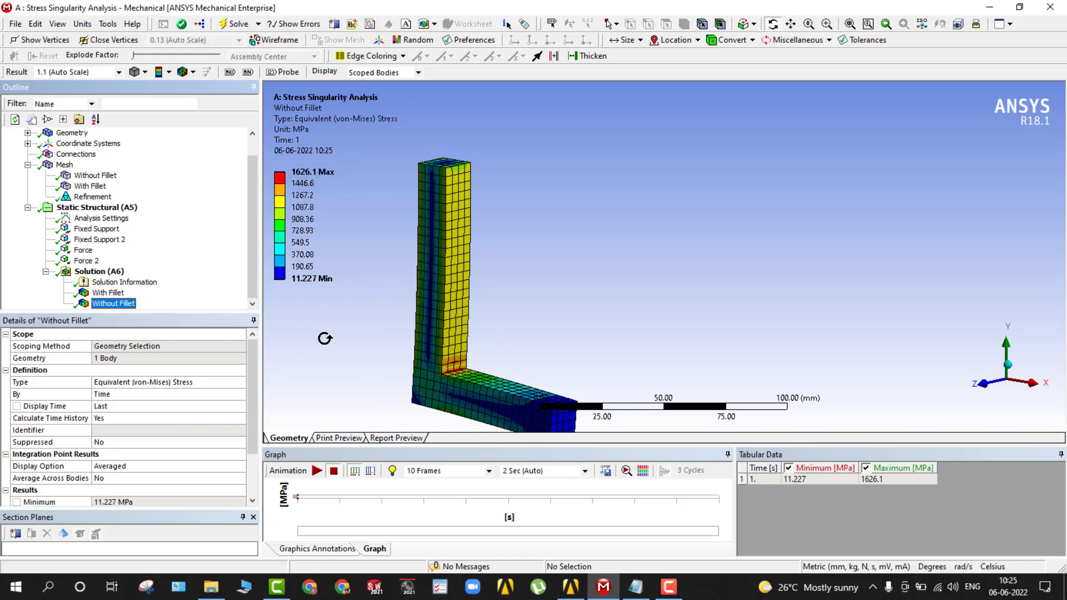
{"action": "scroll", "coordinate": [375, 380], "scroll_direction": "up", "scroll_amount": 1}
{"action": "scroll", "coordinate": [405, 398], "scroll_direction": "down", "scroll_amount": 3}
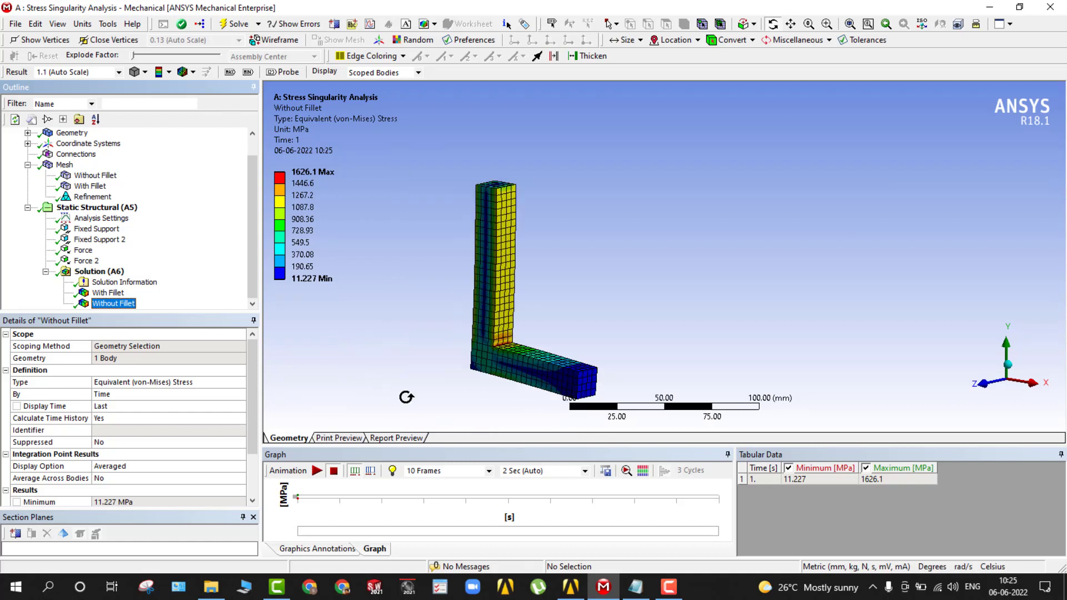
{"action": "left_click_drag", "start_coordinate": [411, 412], "coordinate": [402, 412]}
{"action": "middle_click_drag", "start_coordinate": [381, 398], "coordinate": [458, 382], "text": "ctrl"}
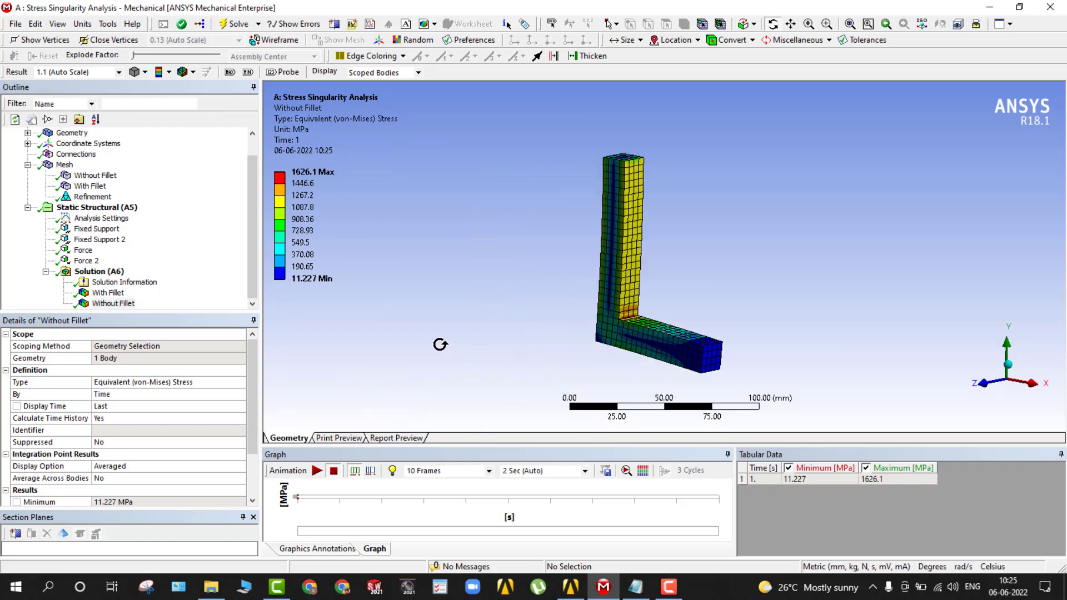
{"action": "middle_click_drag", "start_coordinate": [436, 345], "coordinate": [446, 346]}
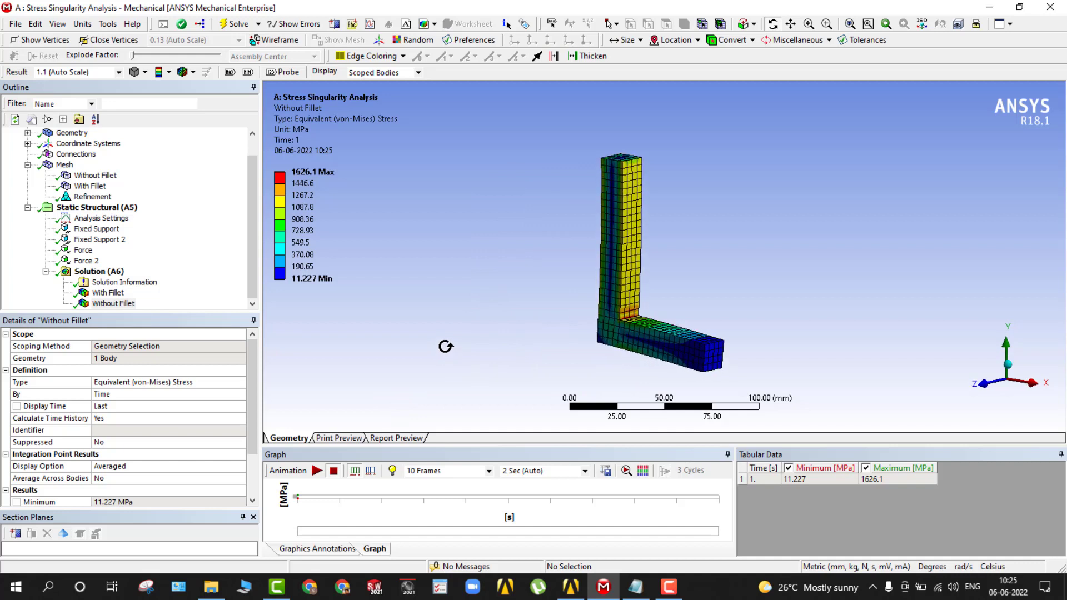
Switch to Workbench, open the Parameter Set and widen the table of design points.
{"action": "left_click", "coordinate": [669, 586]}
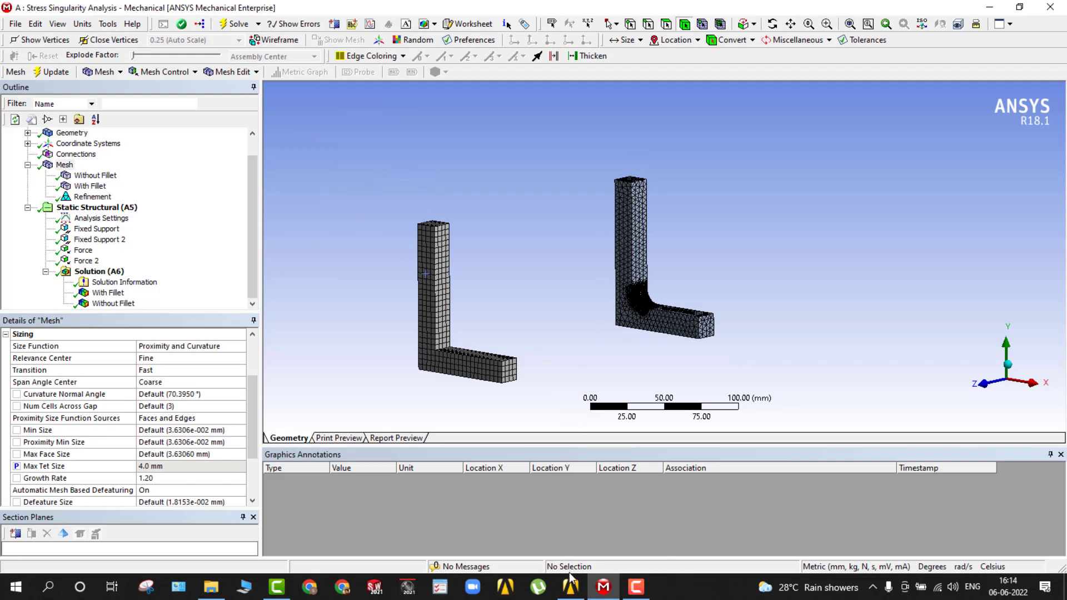
{"action": "left_click", "coordinate": [570, 584]}
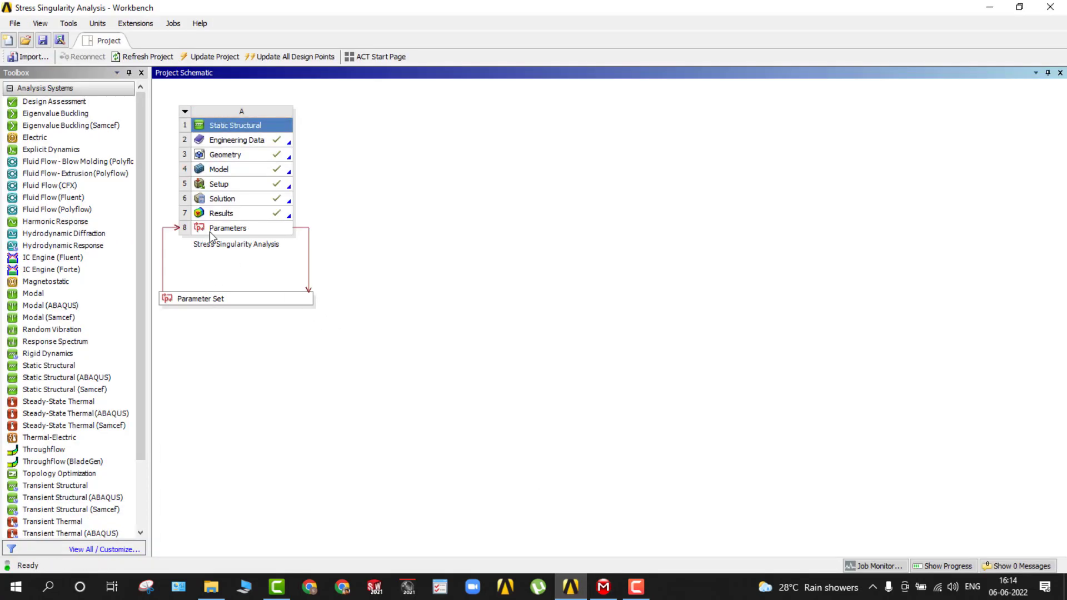
{"action": "double_click", "coordinate": [198, 298]}
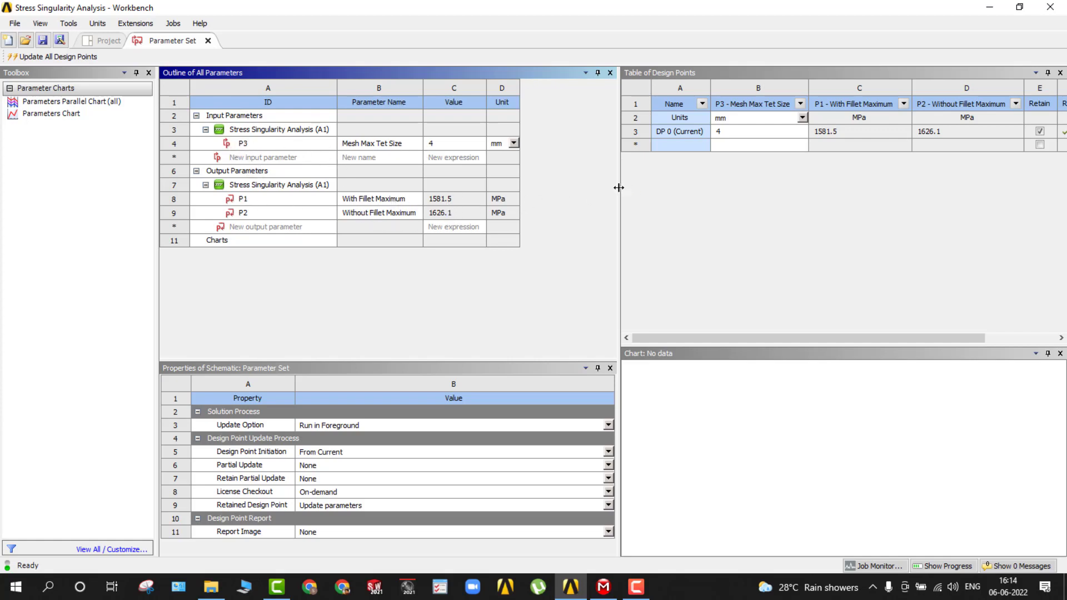
{"action": "left_click_drag", "start_coordinate": [618, 187], "coordinate": [267, 187]}
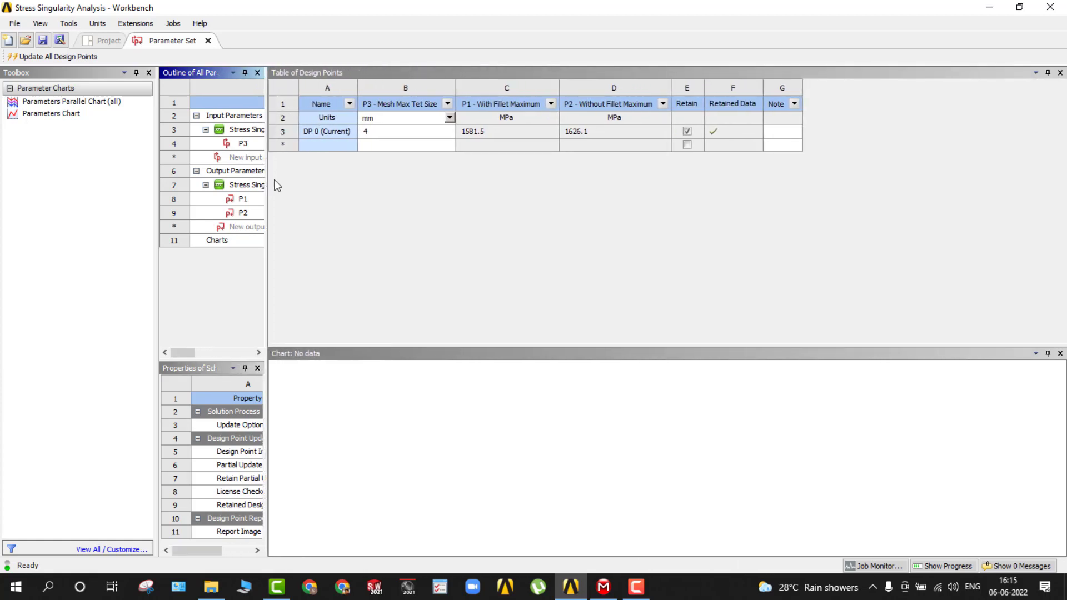
Set the Mesh Max Tet Size of the current design point to 6 mm.
{"action": "left_click", "coordinate": [324, 146]}
{"action": "left_click", "coordinate": [383, 144]}
{"action": "left_click", "coordinate": [391, 145]}
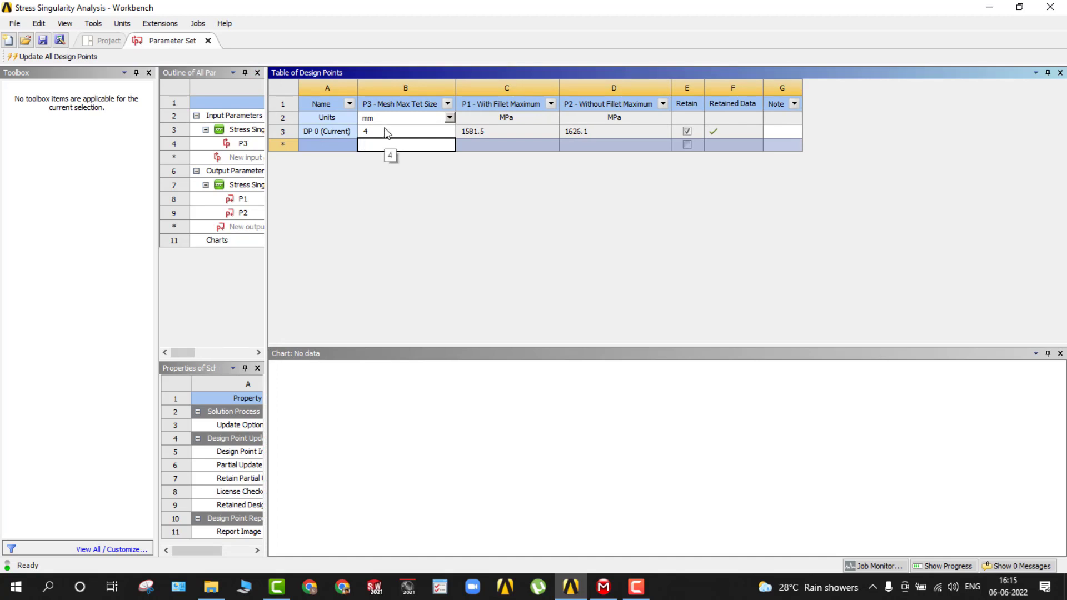
{"action": "left_click", "coordinate": [376, 133]}
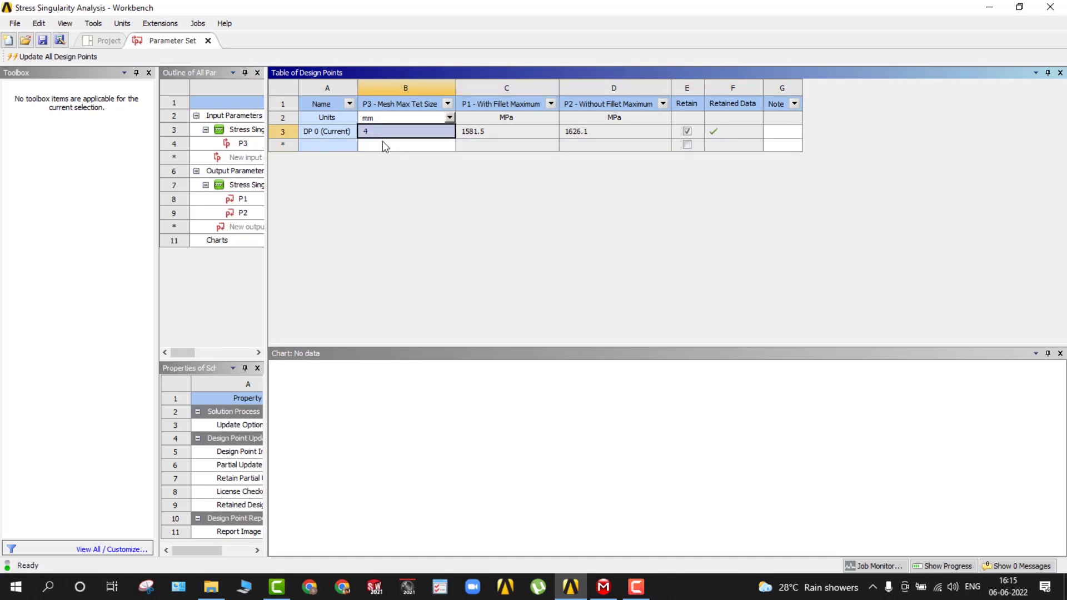
{"action": "left_click", "coordinate": [383, 144]}
{"action": "left_click", "coordinate": [380, 137]}
{"action": "left_click", "coordinate": [380, 137]}
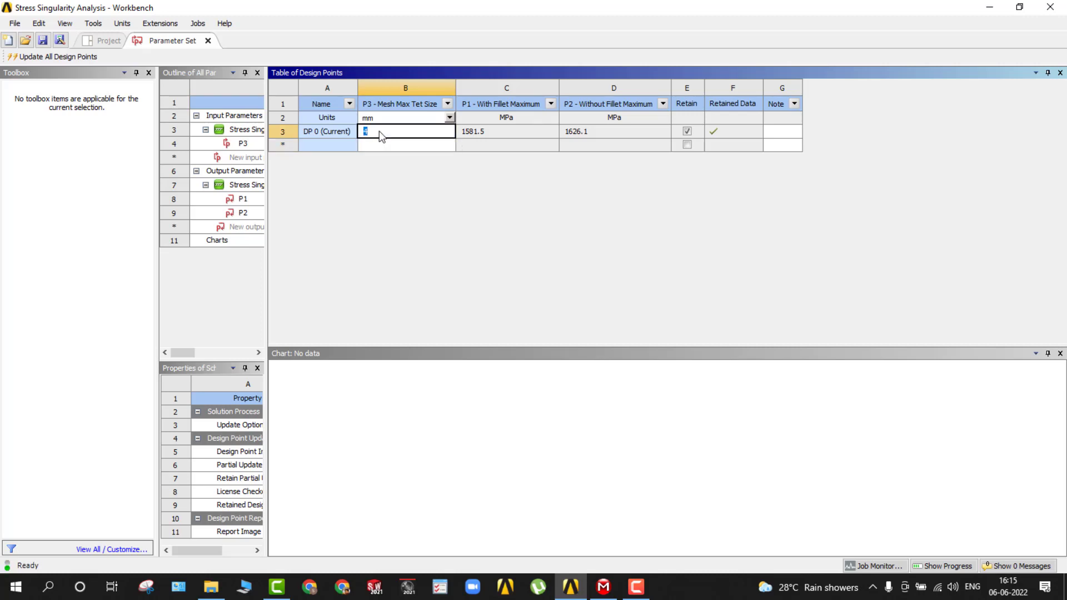
{"action": "type", "text": "6"}
Add design points with Mesh Max Tet Size 5, 4, 2 and 1 mm, and update all design points.
{"action": "left_click", "coordinate": [387, 143]}
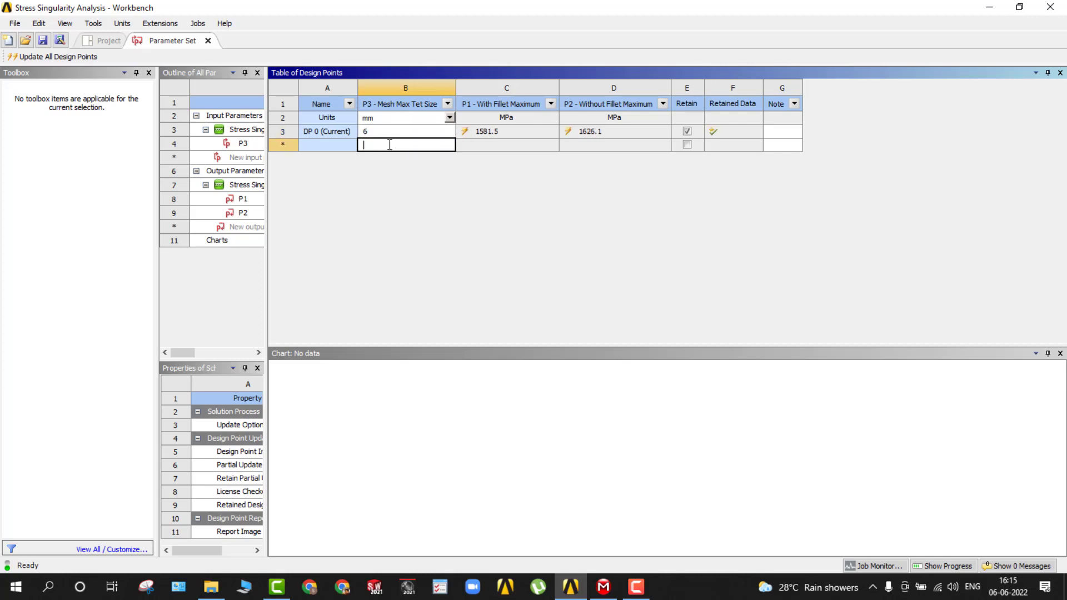
{"action": "key", "text": "Return"}
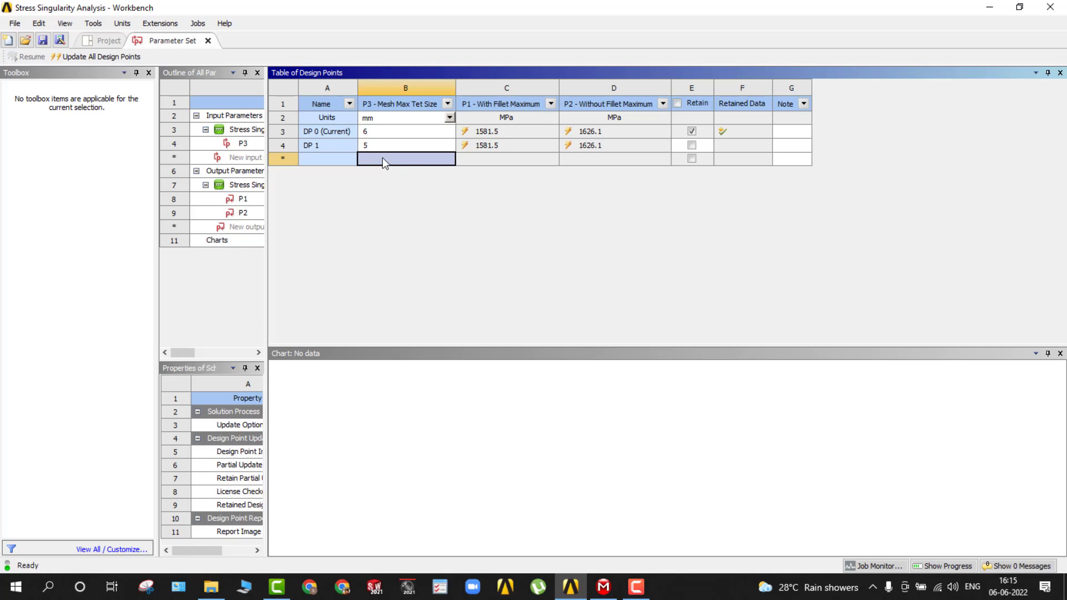
{"action": "type", "text": "4"}
{"action": "key", "text": "Return"}
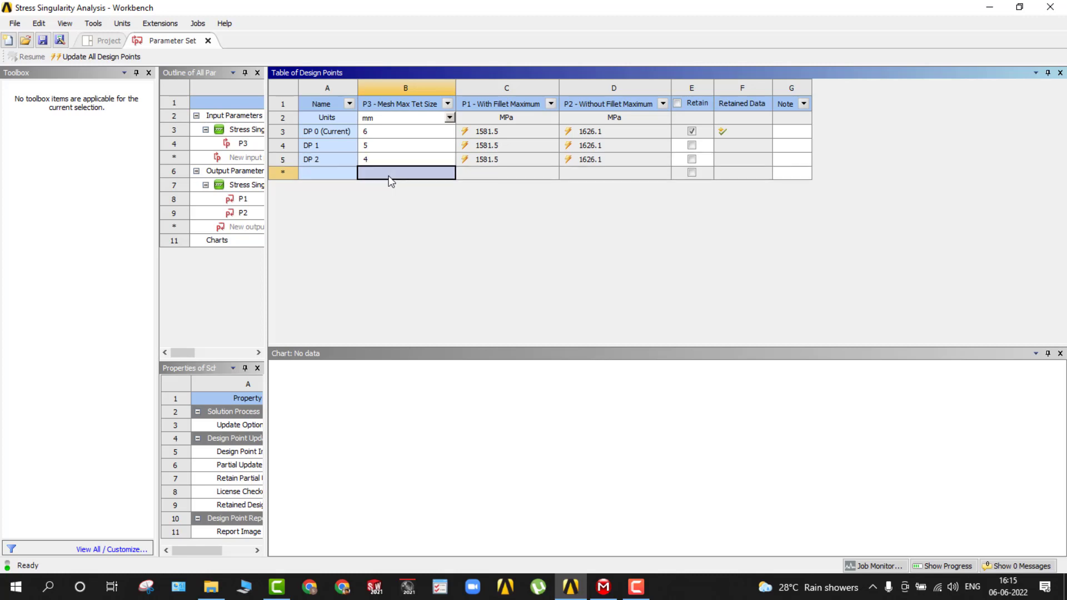
{"action": "left_click", "coordinate": [379, 172]}
{"action": "type", "text": "2"}
{"action": "key", "text": "Return"}
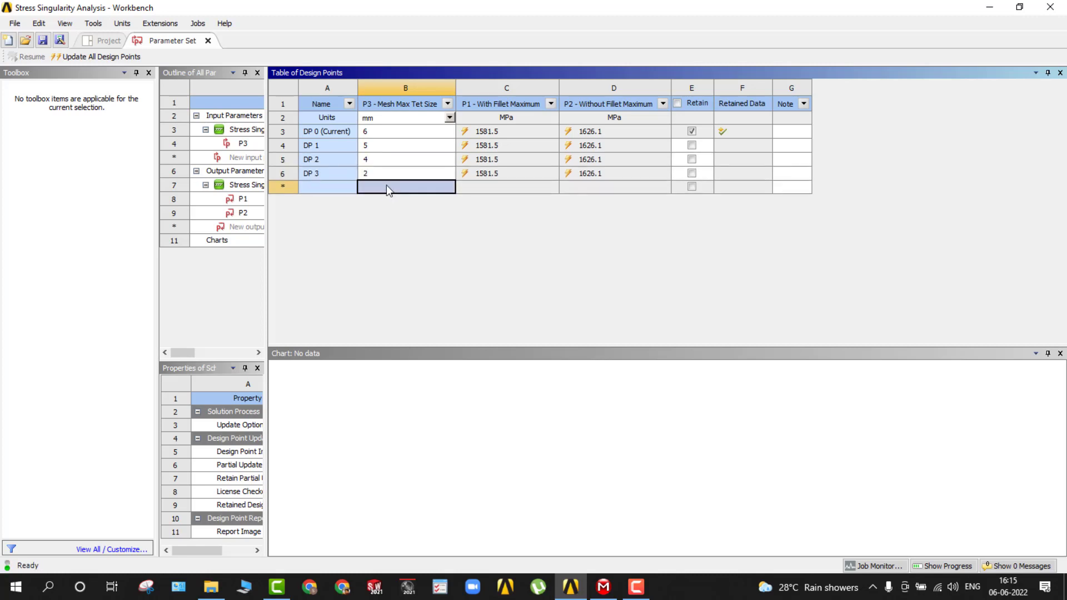
{"action": "left_click", "coordinate": [386, 186]}
{"action": "type", "text": "1"}
{"action": "key", "text": "Return"}
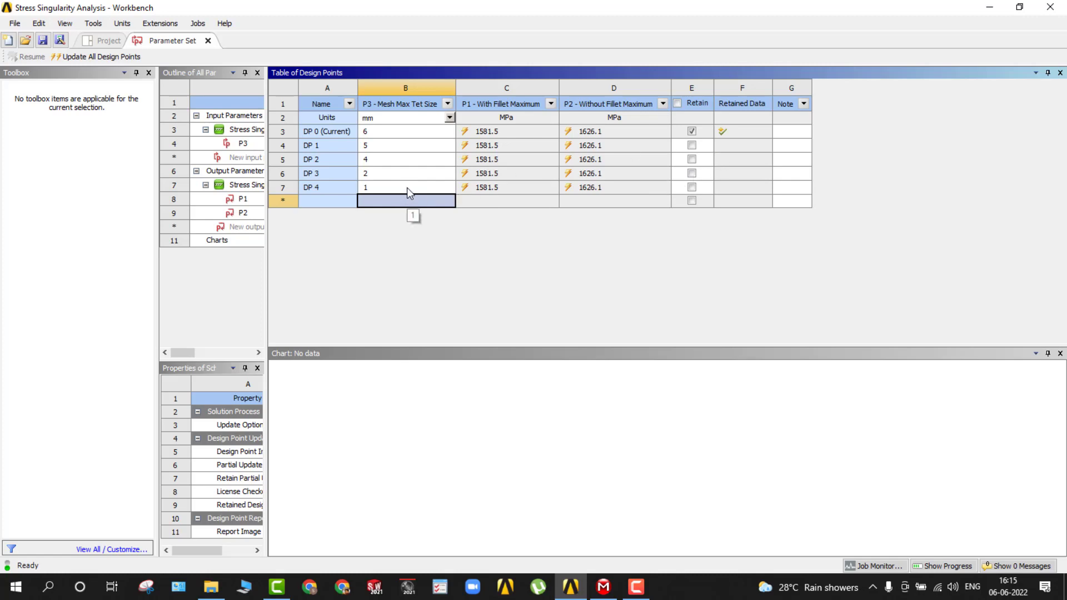
{"action": "left_click", "coordinate": [102, 58]}
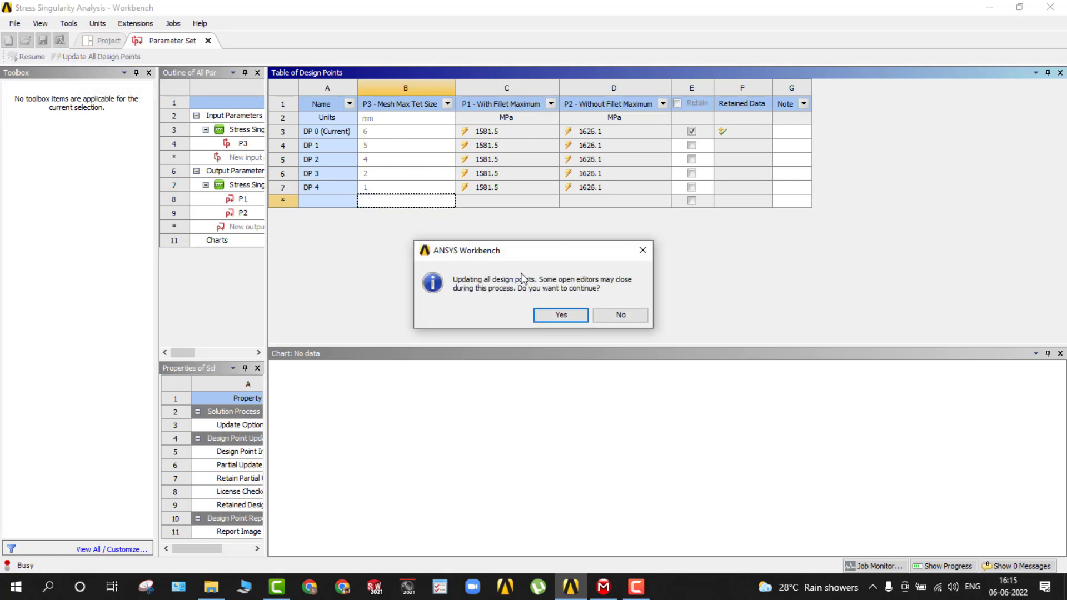
{"action": "left_click", "coordinate": [554, 315]}
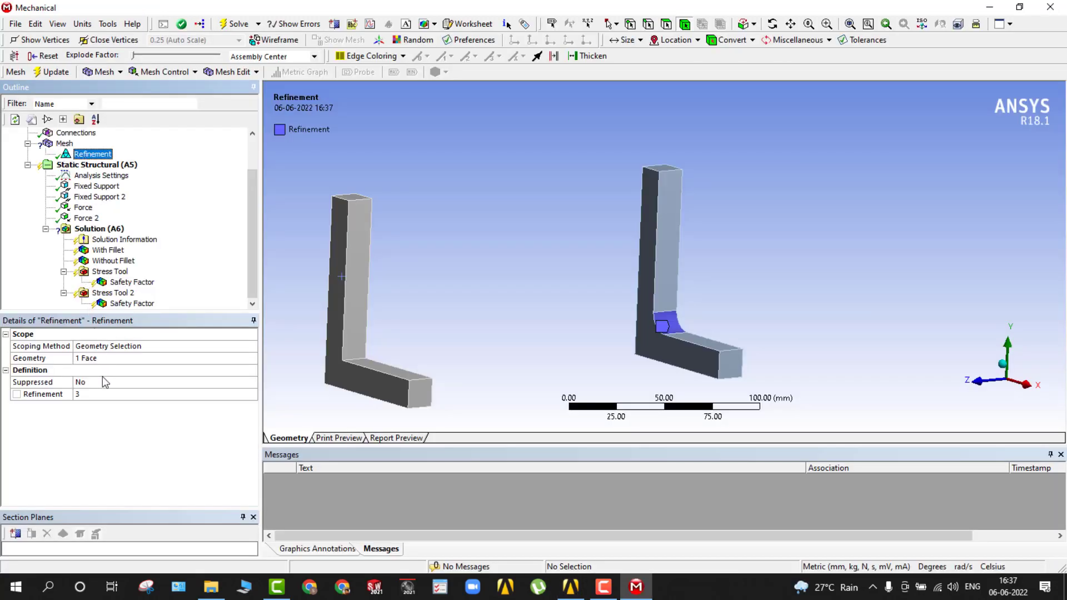
Set the Refinement level on the fillet face to 2.
{"action": "left_click", "coordinate": [100, 394]}
{"action": "type", "text": "2"}
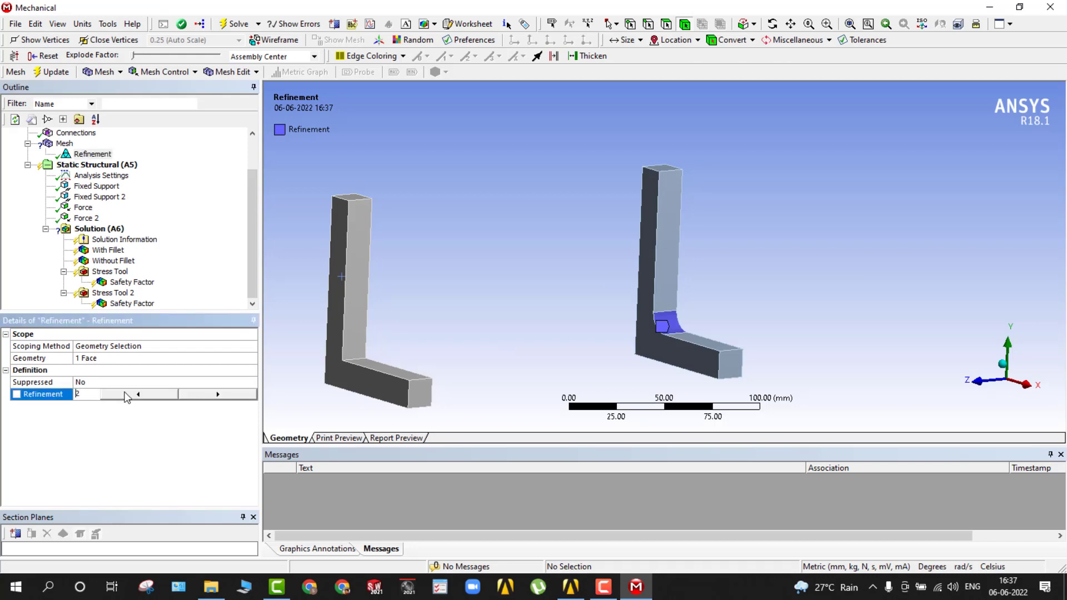
{"action": "left_click", "coordinate": [49, 207]}
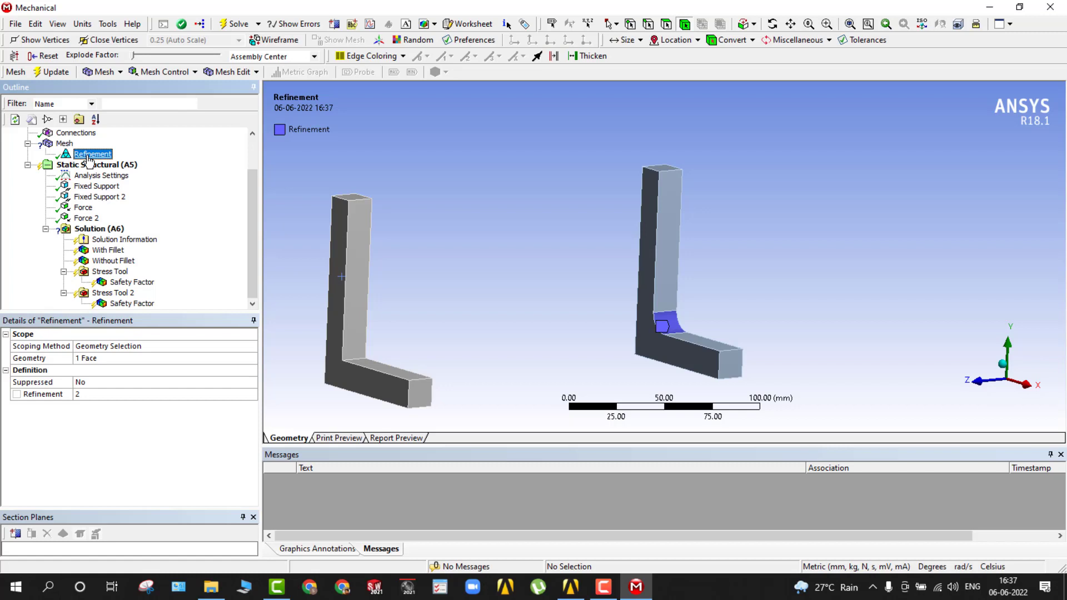
{"action": "left_click", "coordinate": [91, 394]}
Set the mesh's Max Face Size to 8 mm.
{"action": "left_click", "coordinate": [64, 143]}
{"action": "left_click", "coordinate": [189, 454]}
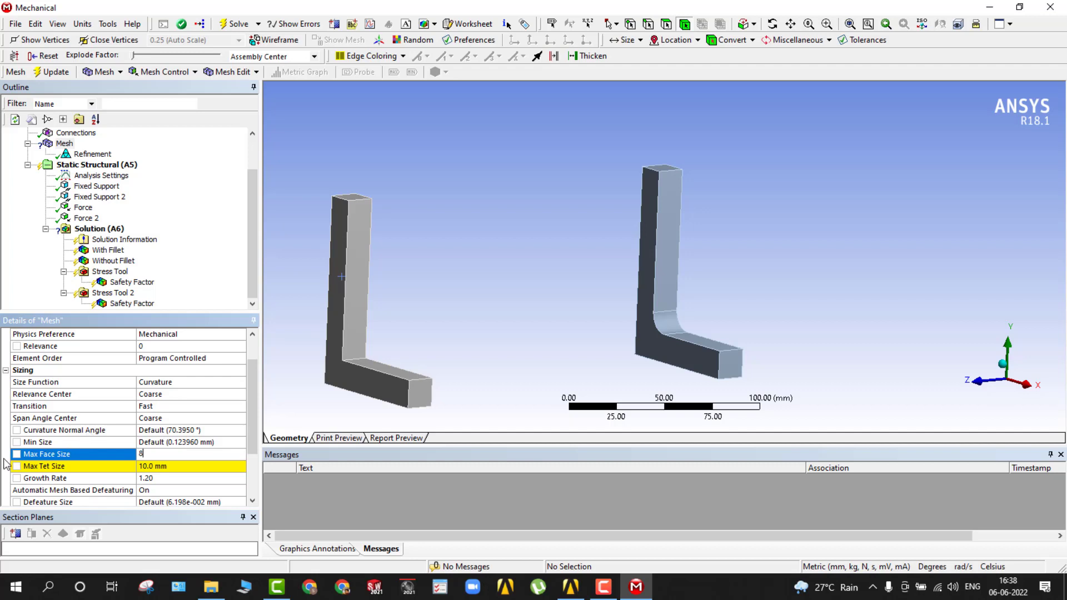
{"action": "key", "text": "Return"}
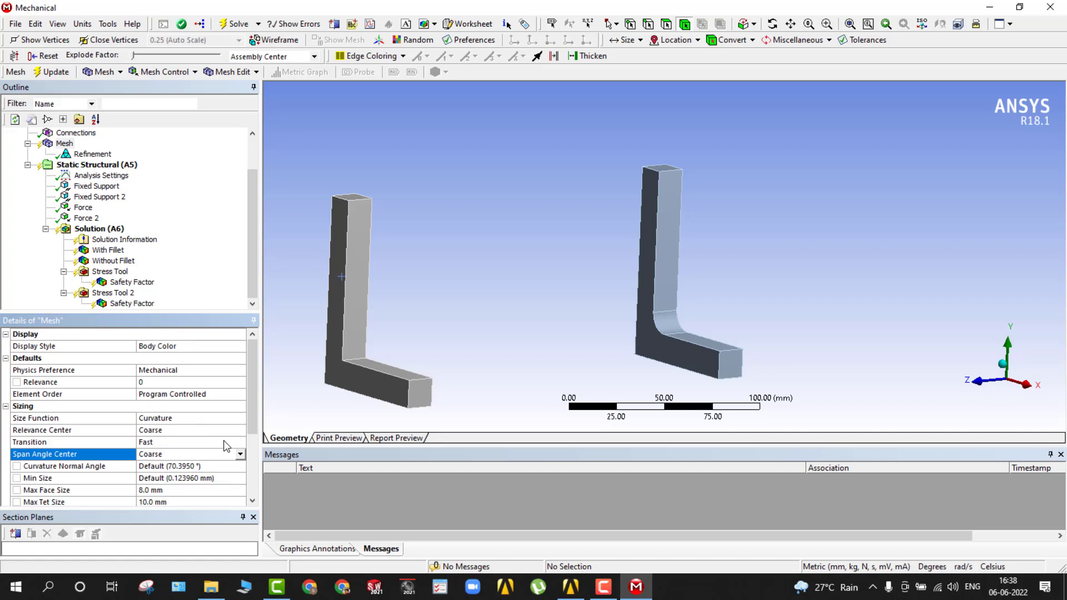
Make the mesh's Max Tet Size and Max Face Size input parameters.
{"action": "scroll", "coordinate": [16, 421], "scroll_direction": "down", "scroll_amount": 2}
{"action": "left_click", "coordinate": [17, 419]}
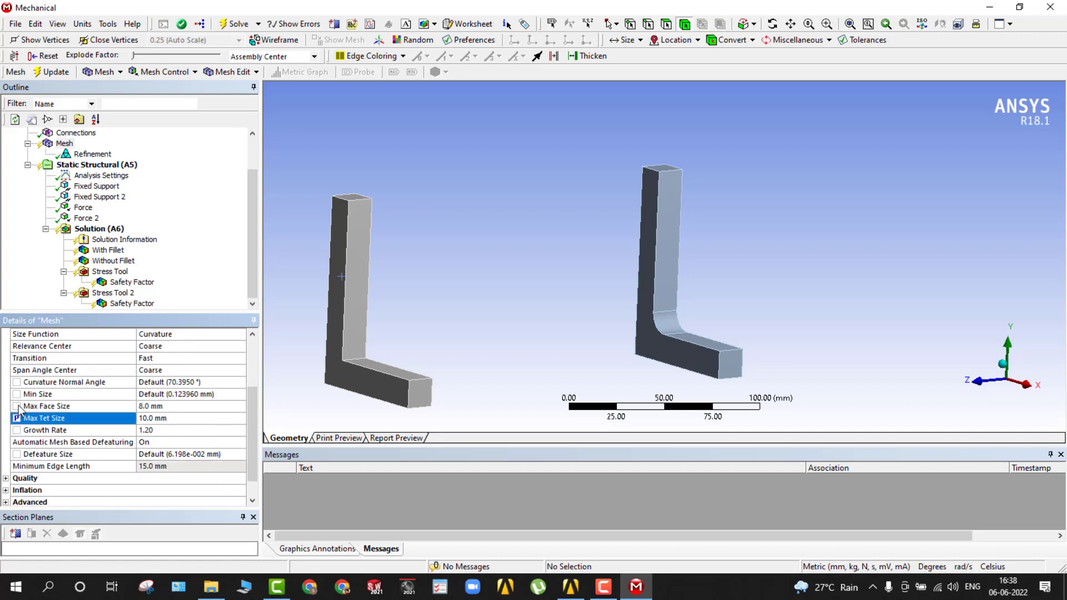
{"action": "left_click", "coordinate": [16, 407]}
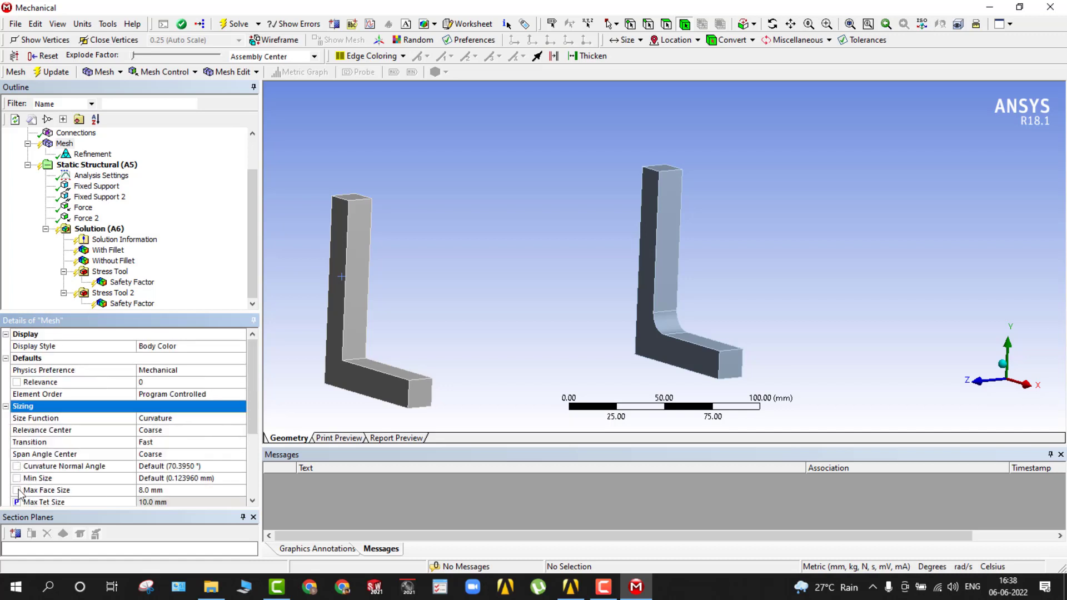
{"action": "left_click", "coordinate": [17, 490]}
Review the With Fillet and Without Fillet equivalent stress results.
{"action": "left_click", "coordinate": [111, 251]}
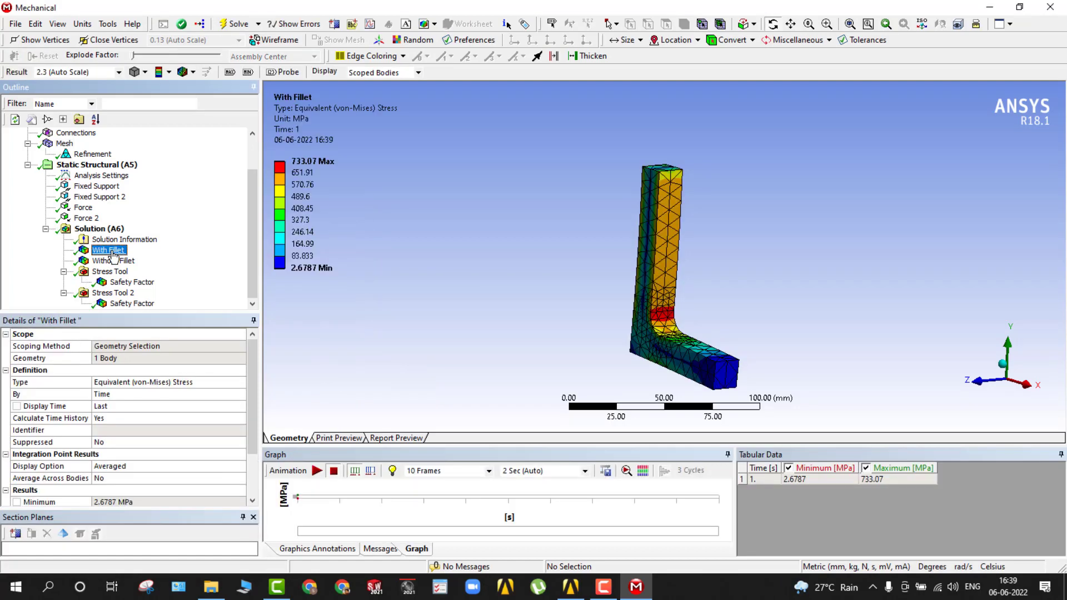
{"action": "left_click", "coordinate": [114, 261]}
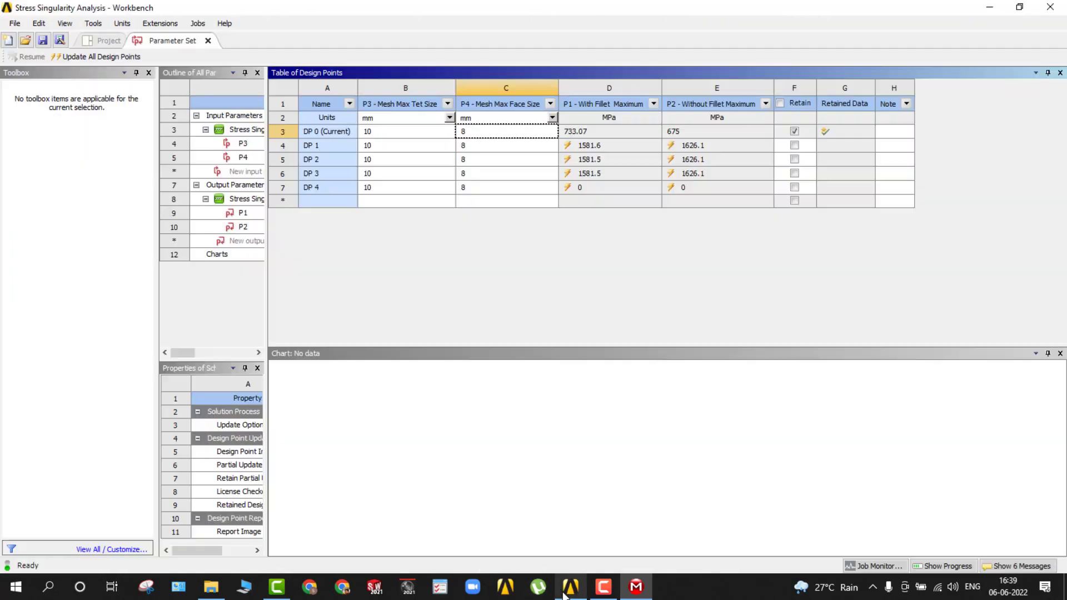
Switch to Workbench and set Max Tet Size and Max Face Size to 8 and 6 mm for DP 1, and 6 and 5 mm for DP 2.
{"action": "left_click", "coordinate": [378, 145]}
{"action": "type", "text": "8"}
{"action": "left_click", "coordinate": [482, 151]}
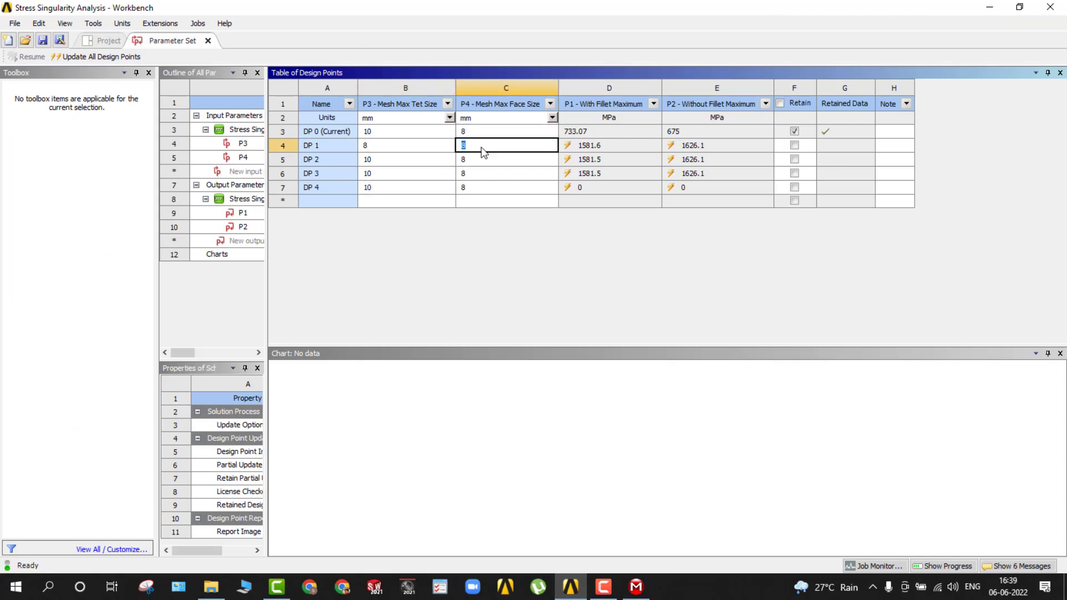
{"action": "type", "text": "6"}
{"action": "left_click", "coordinate": [389, 165]}
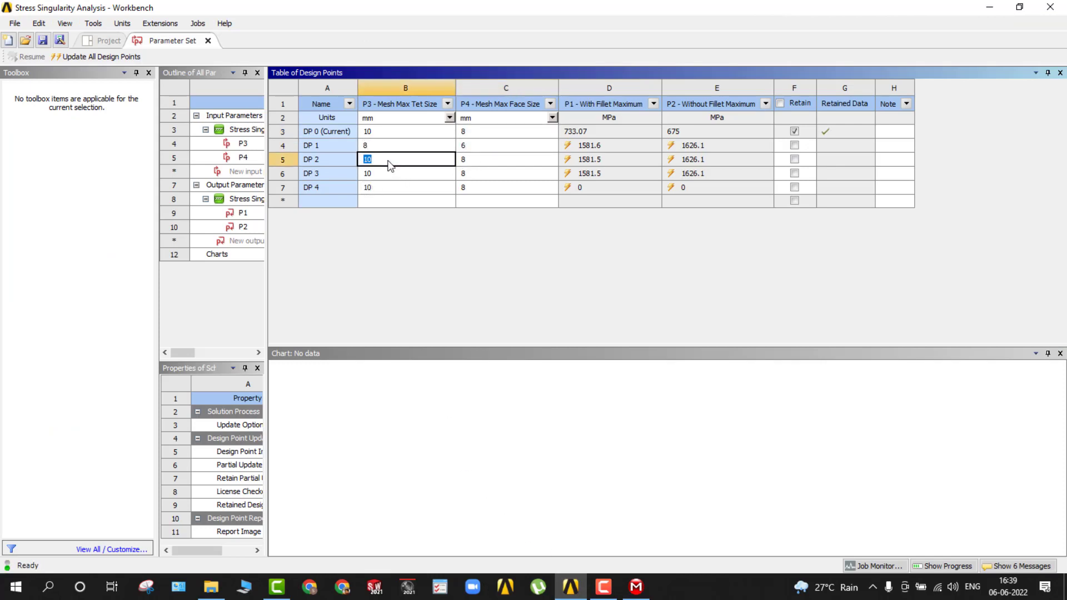
{"action": "type", "text": "6"}
{"action": "left_click", "coordinate": [472, 166]}
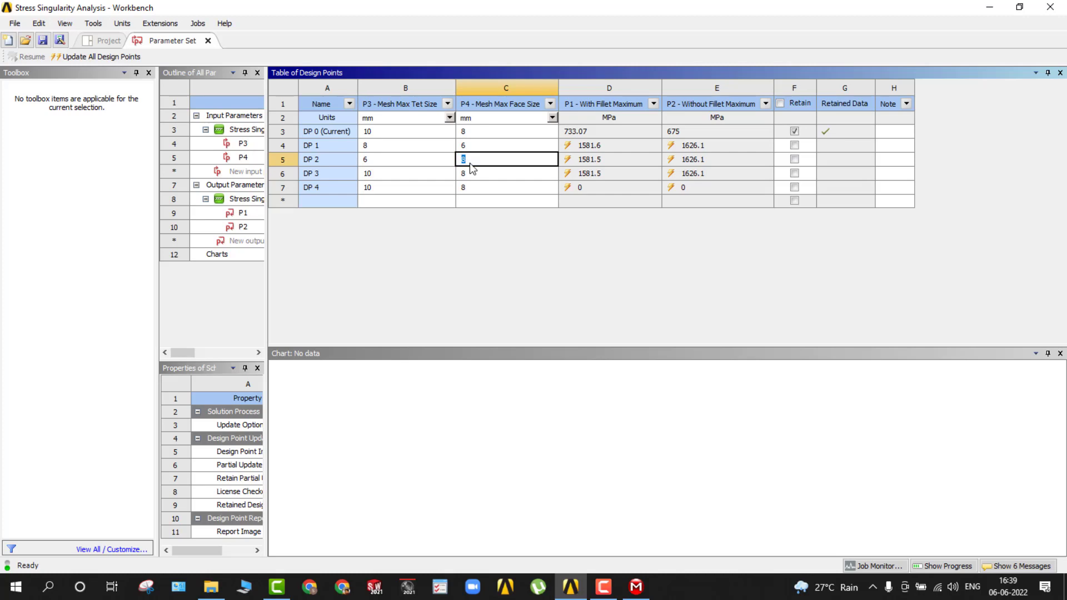
{"action": "type", "text": "5"}
Set Mesh Max Tet Size and Max Face Size to 5 and 4 mm for DP 3, and to 4 and 3 mm for DP 4.
{"action": "left_click", "coordinate": [393, 174]}
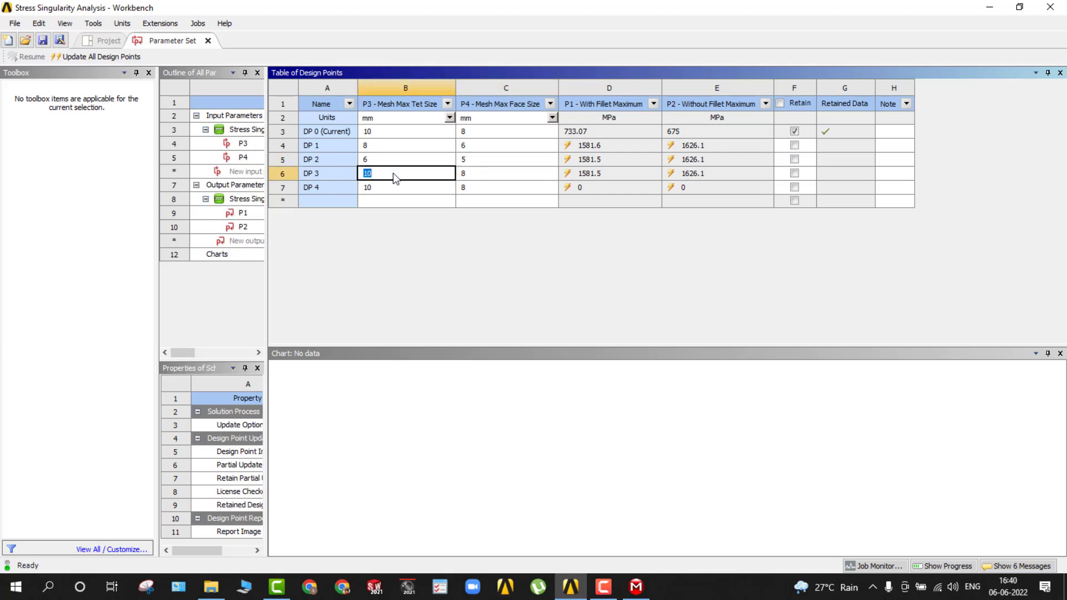
{"action": "type", "text": "5"}
{"action": "left_click", "coordinate": [467, 175]}
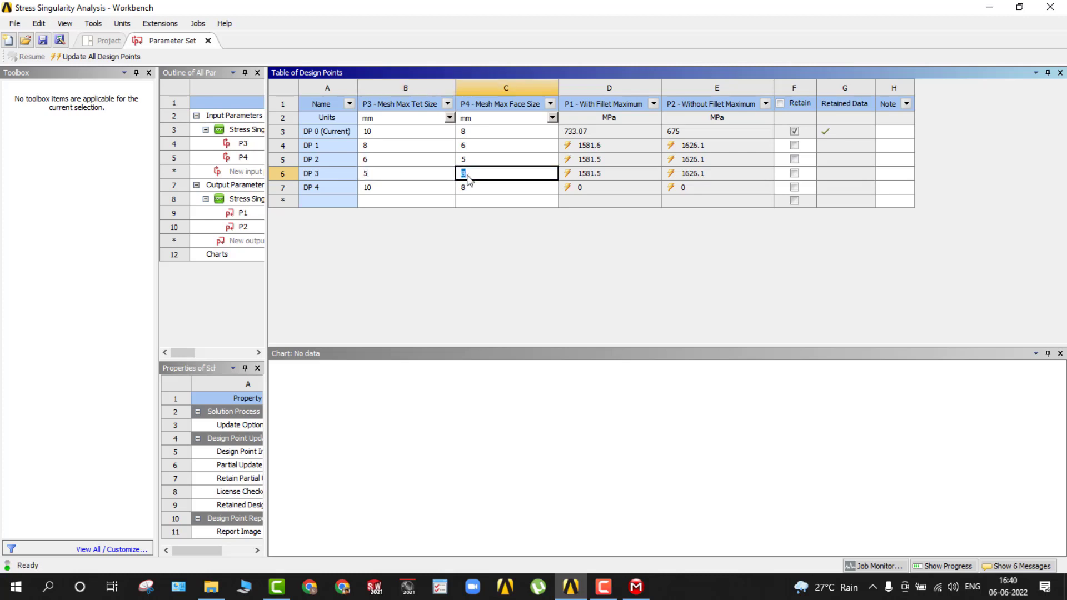
{"action": "type", "text": "4"}
{"action": "left_click", "coordinate": [396, 192]}
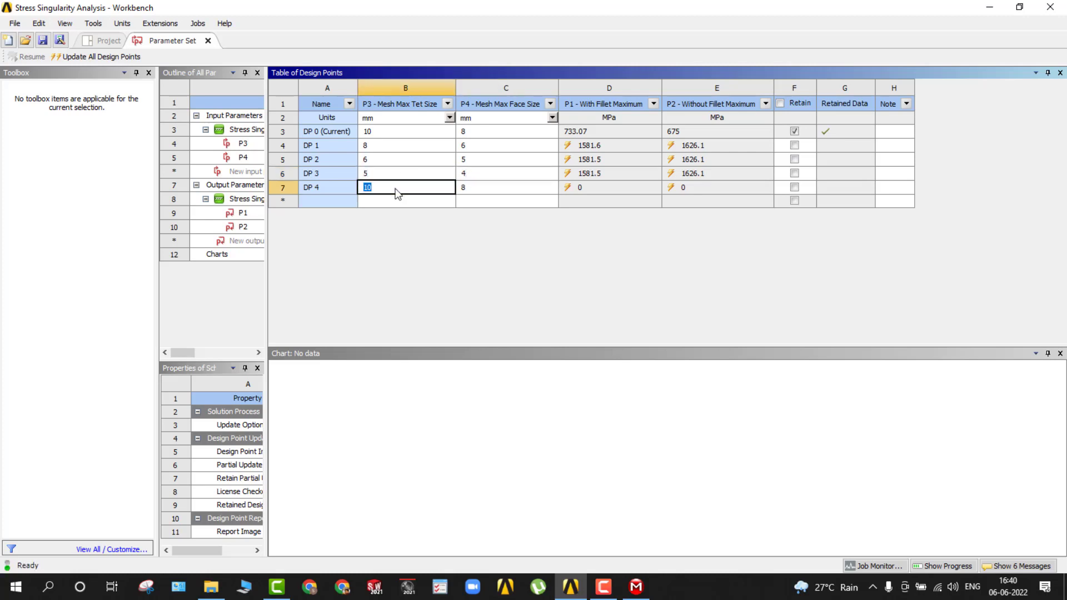
{"action": "type", "text": "4"}
{"action": "left_click", "coordinate": [477, 188]}
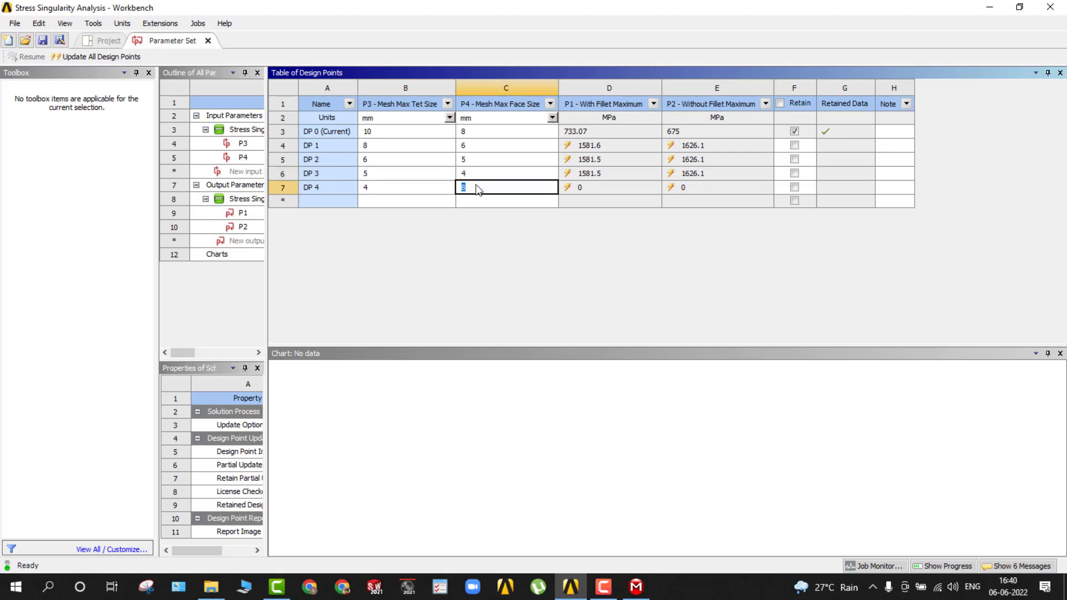
{"action": "type", "text": "3"}
Return to the project schematic and update all design points, allowing open editors to close.
{"action": "left_click", "coordinate": [109, 41]}
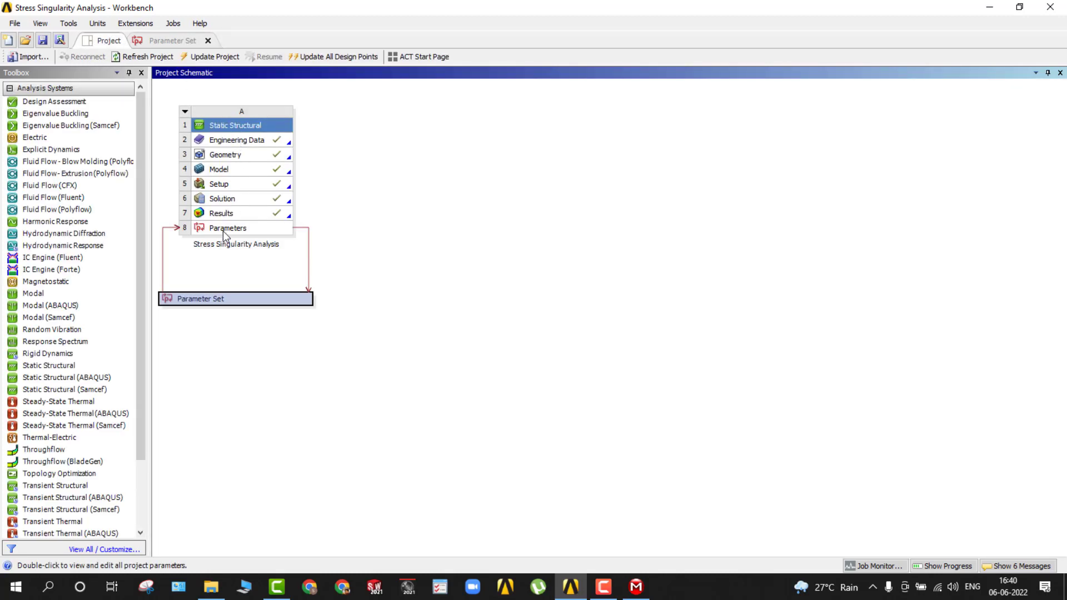
{"action": "left_click", "coordinate": [318, 58]}
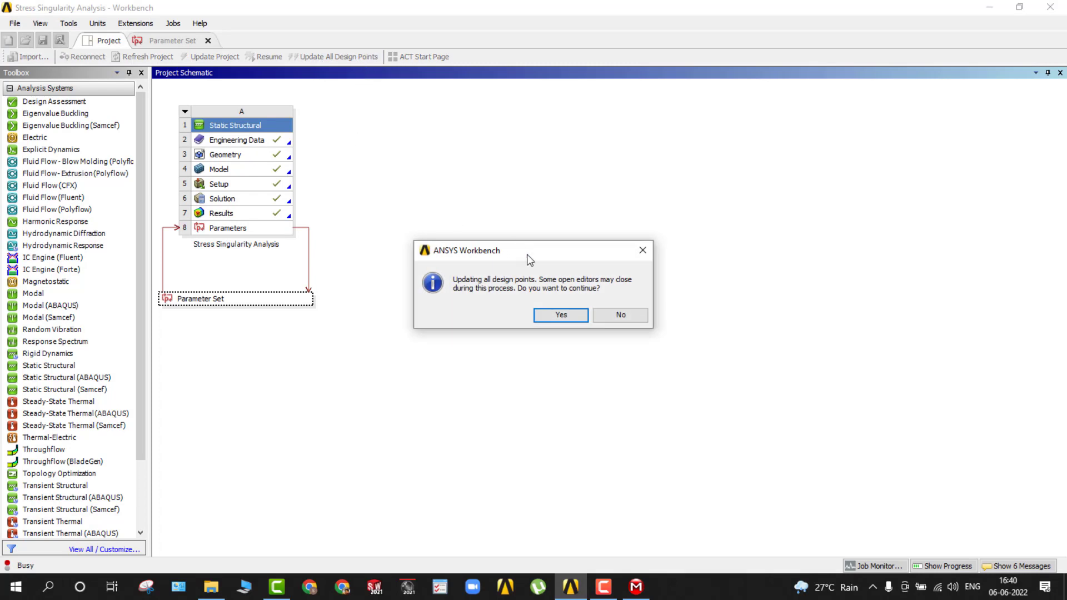
{"action": "left_click", "coordinate": [556, 314]}
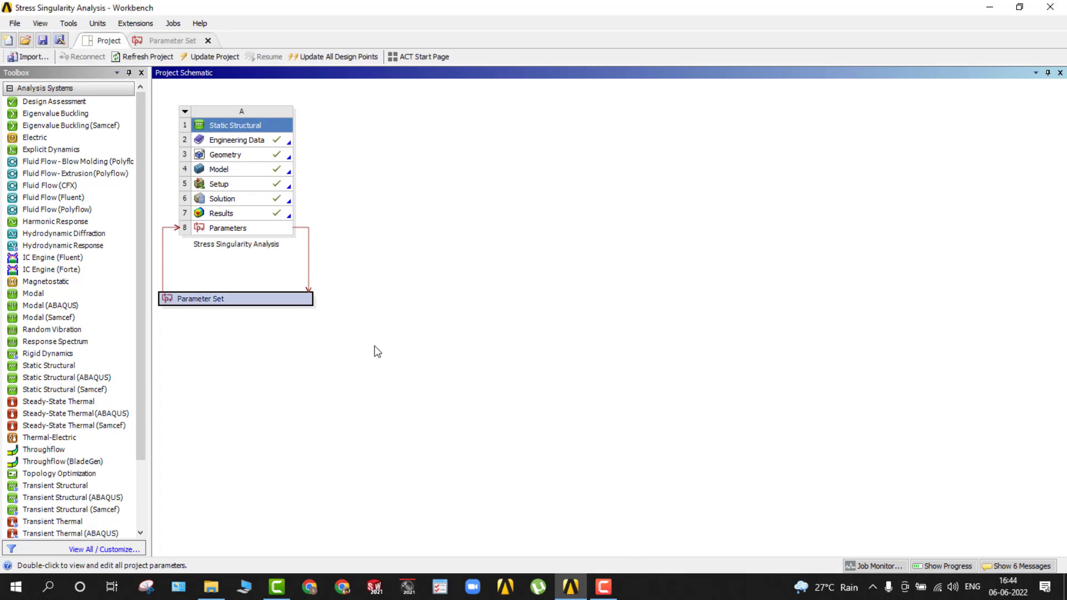
Reopen the Parameter Set and widen the parameter outline to show the parameter names and values.
{"action": "double_click", "coordinate": [222, 299]}
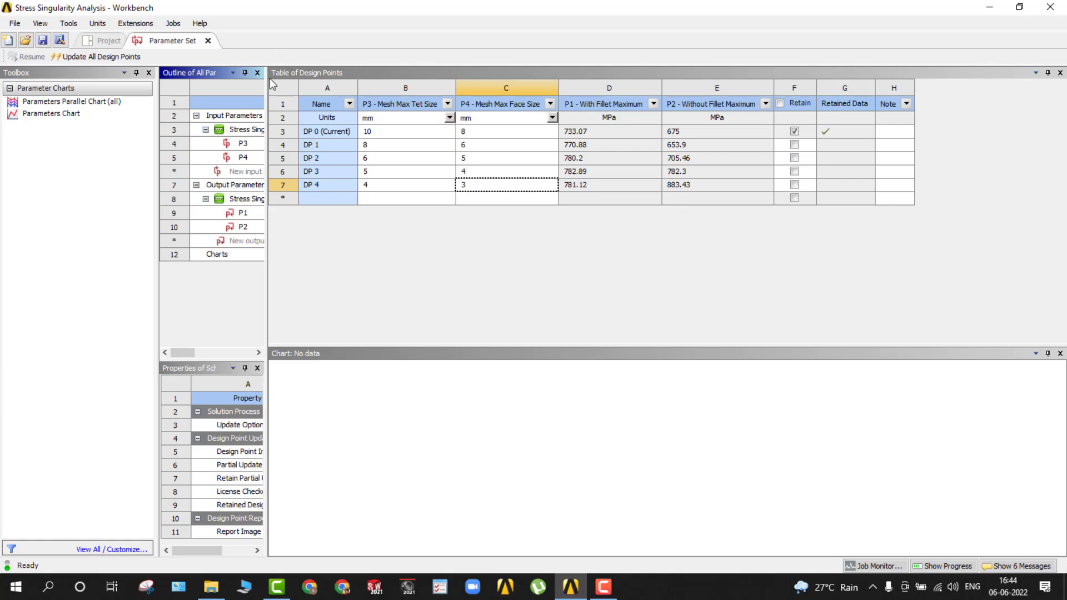
{"action": "left_click_drag", "start_coordinate": [268, 82], "coordinate": [328, 100]}
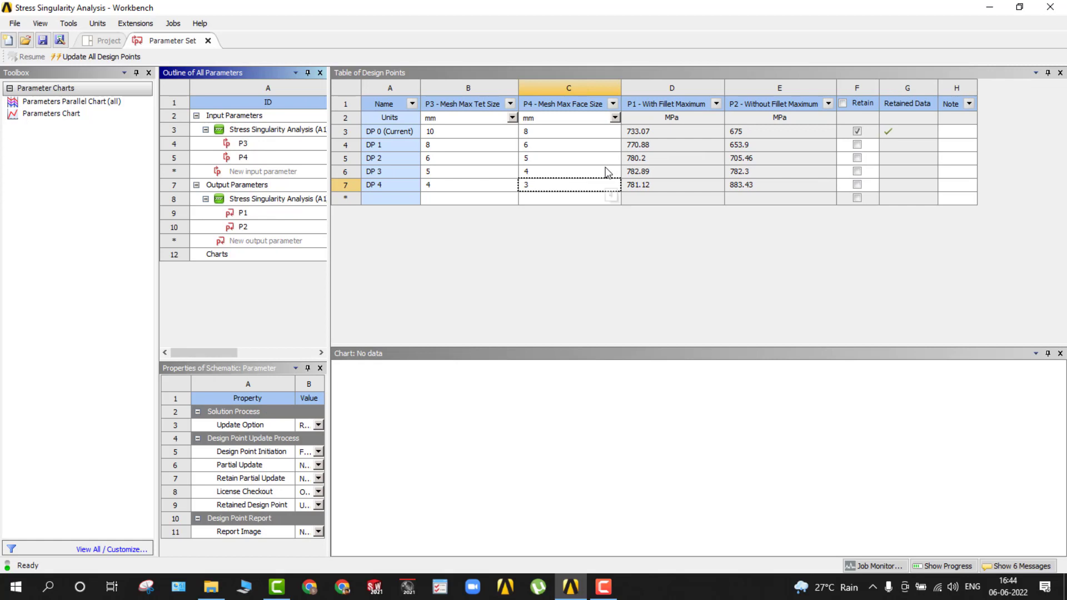
{"action": "left_click", "coordinate": [226, 255]}
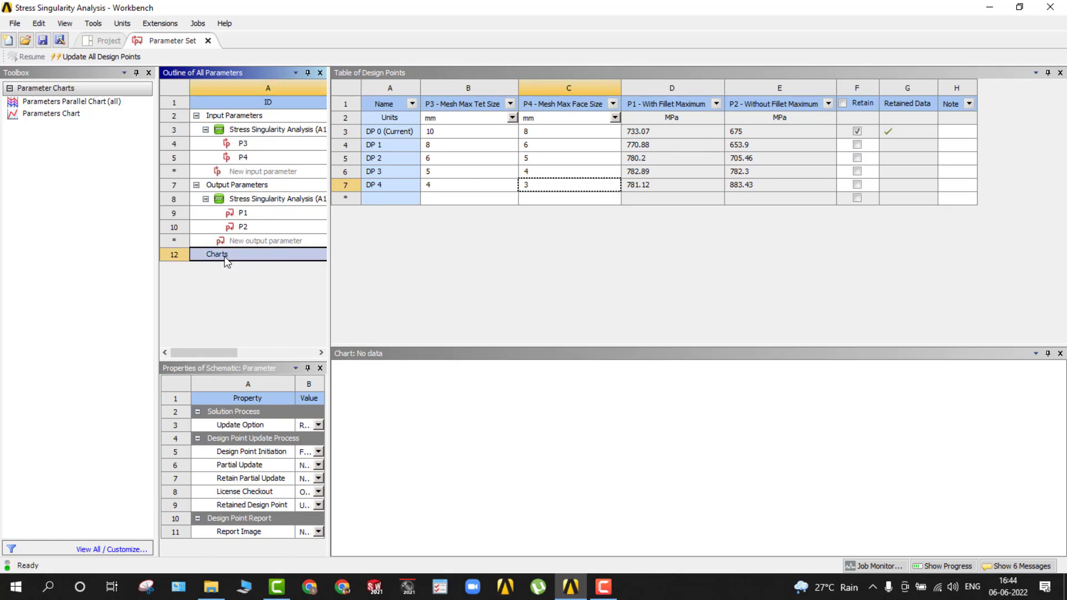
{"action": "right_click", "coordinate": [227, 261]}
{"action": "left_click", "coordinate": [223, 259]}
{"action": "scroll", "coordinate": [284, 211], "scroll_direction": "right", "scroll_amount": 1}
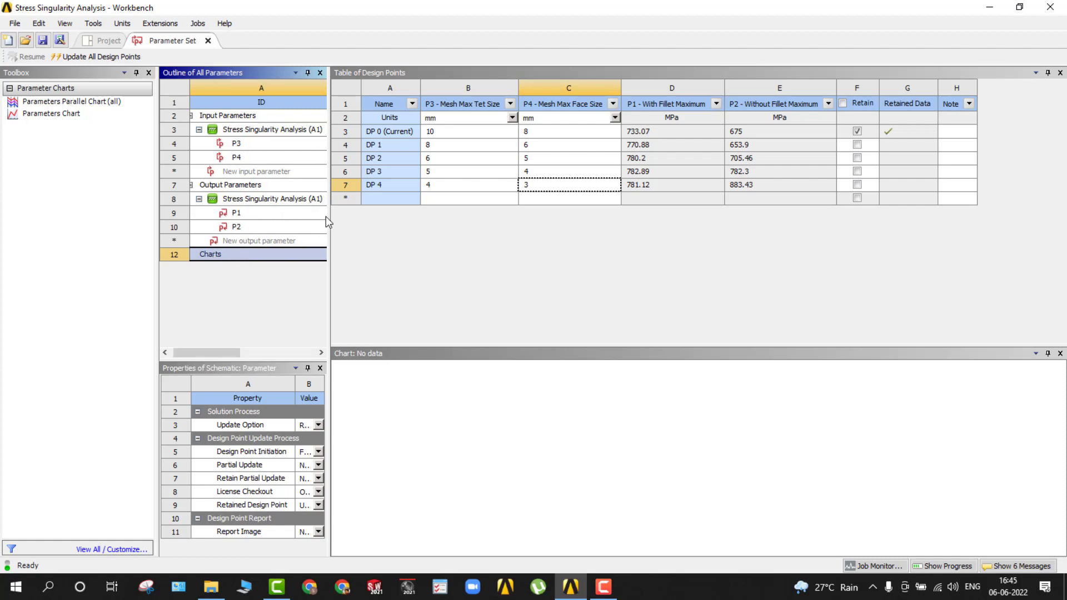
{"action": "left_click_drag", "start_coordinate": [327, 222], "coordinate": [480, 229]}
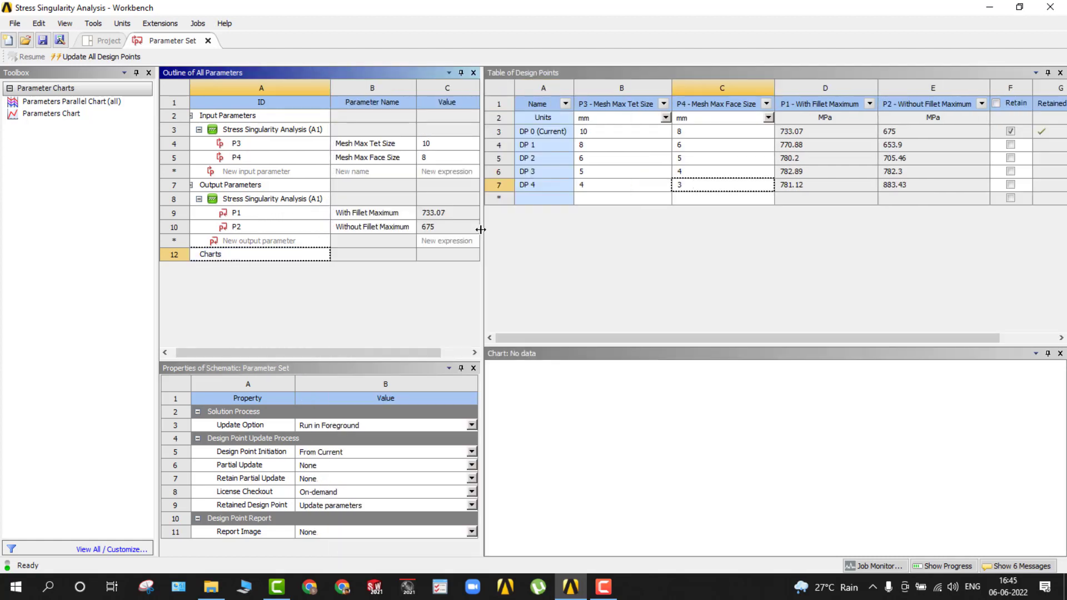
Add a Parameters Chart to the Parameter Set and select it.
{"action": "left_click", "coordinate": [32, 115]}
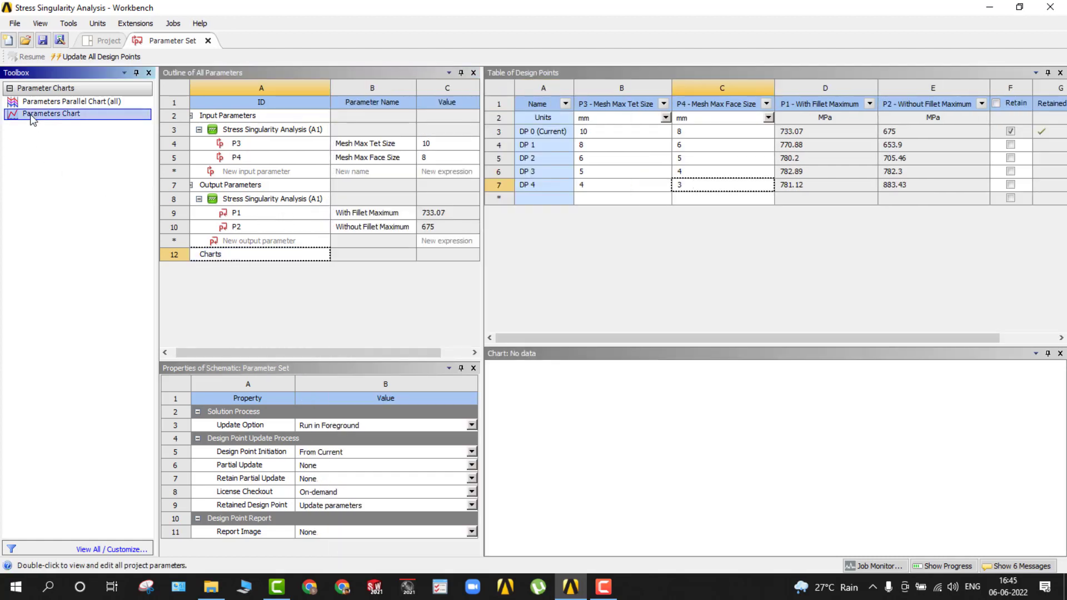
{"action": "mouse_move", "coordinate": [47, 117]}
{"action": "left_mouse_down"}
{"action": "mouse_move", "coordinate": [576, 328]}
{"action": "mouse_move", "coordinate": [217, 232]}
{"action": "mouse_move", "coordinate": [38, 117]}
{"action": "left_mouse_up"}
{"action": "double_click", "coordinate": [39, 115]}
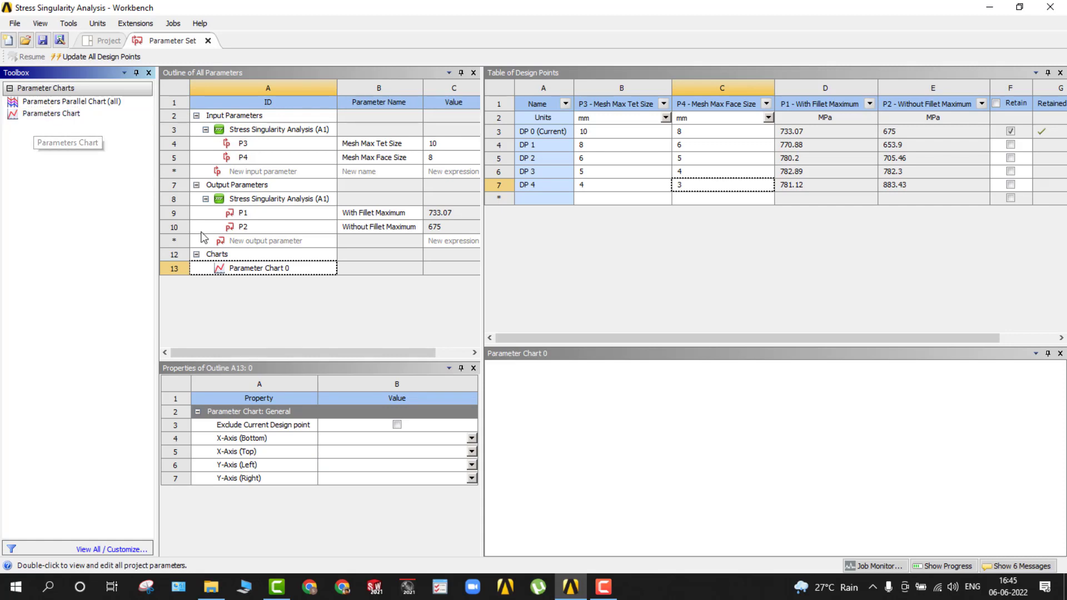
{"action": "left_click", "coordinate": [239, 271]}
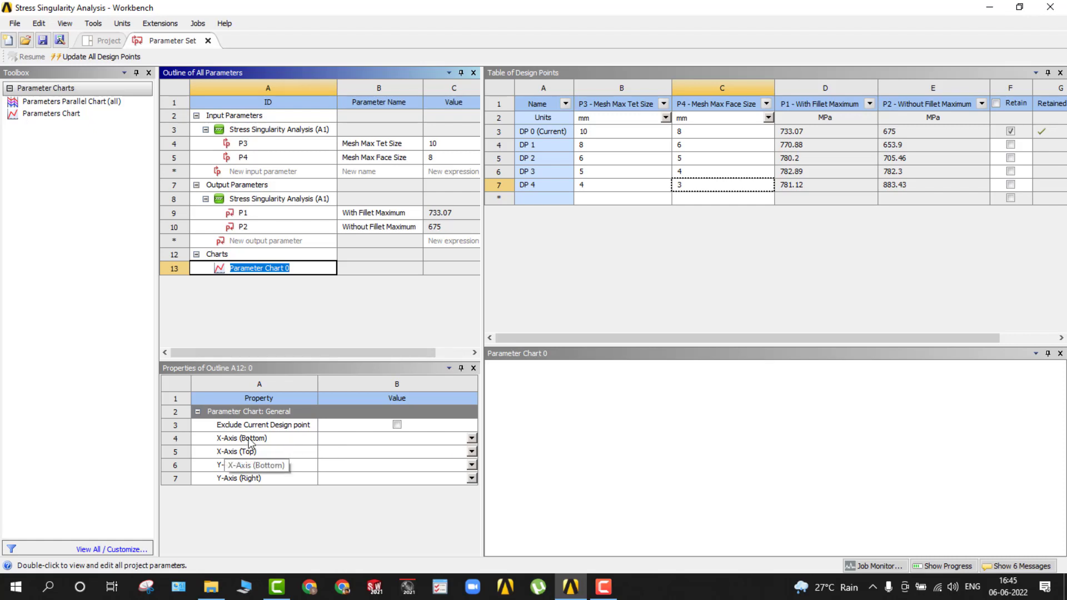
Plot P1 - With Fillet Maximum on the chart's left Y-axis against P3 - Mesh Max Tet Size on the bottom X-axis.
{"action": "left_click", "coordinate": [471, 439]}
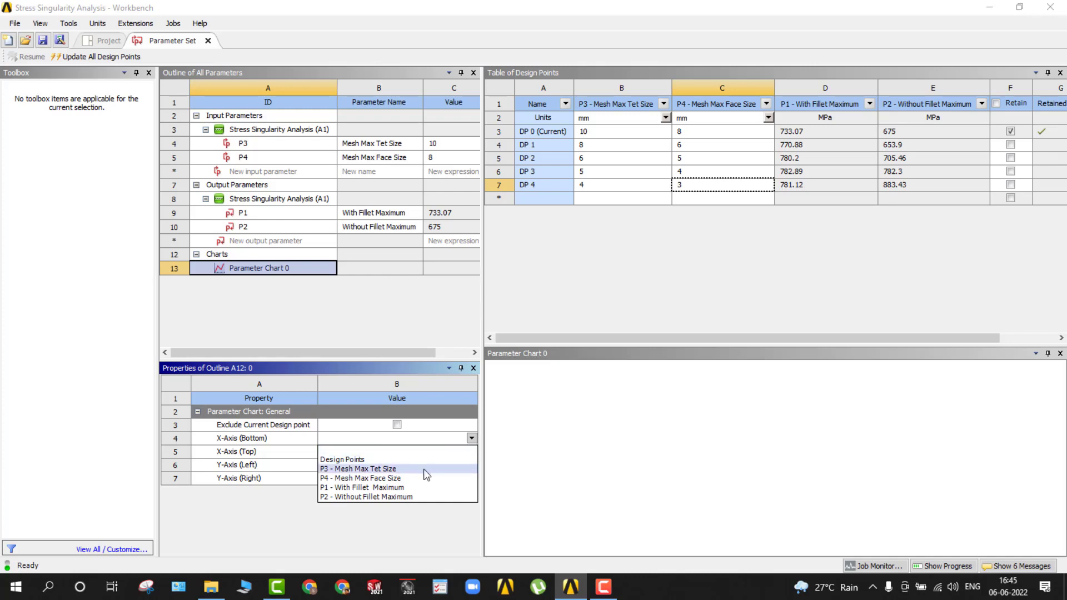
{"action": "left_click", "coordinate": [389, 470]}
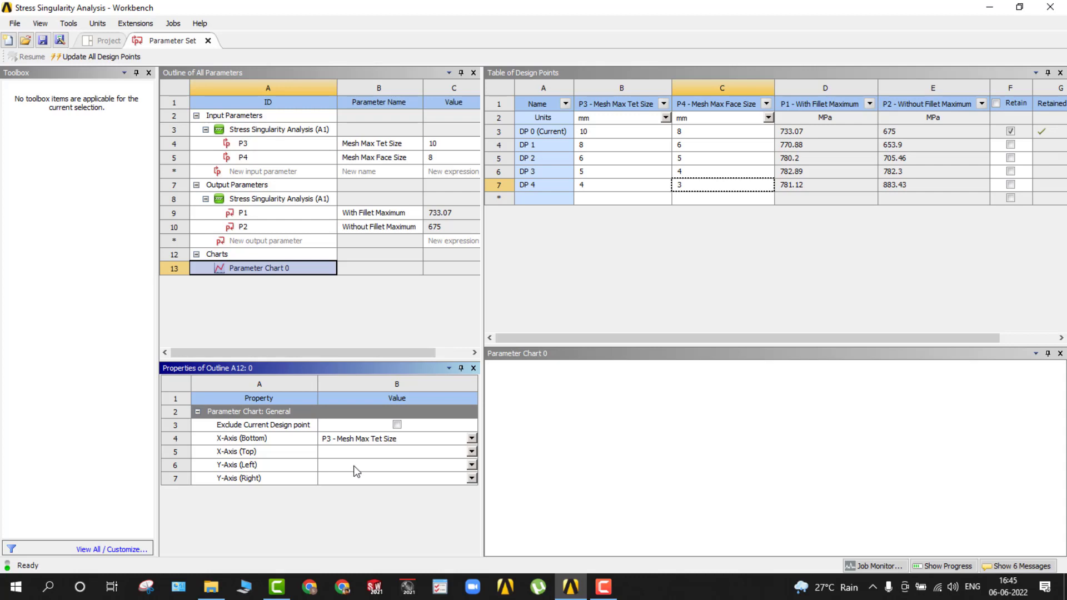
{"action": "left_click", "coordinate": [472, 464]}
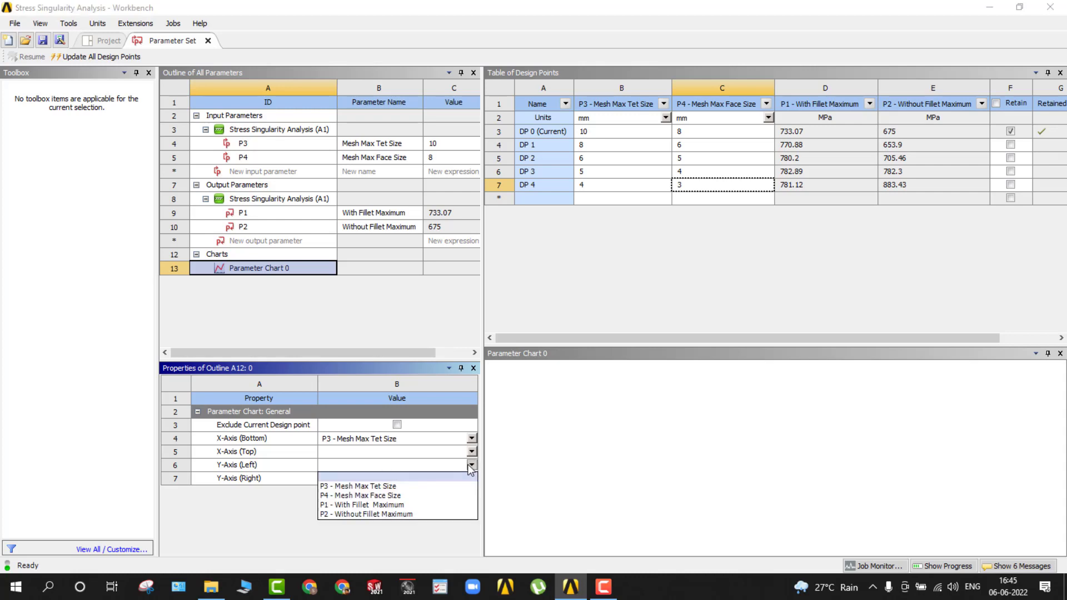
{"action": "left_click", "coordinate": [441, 507]}
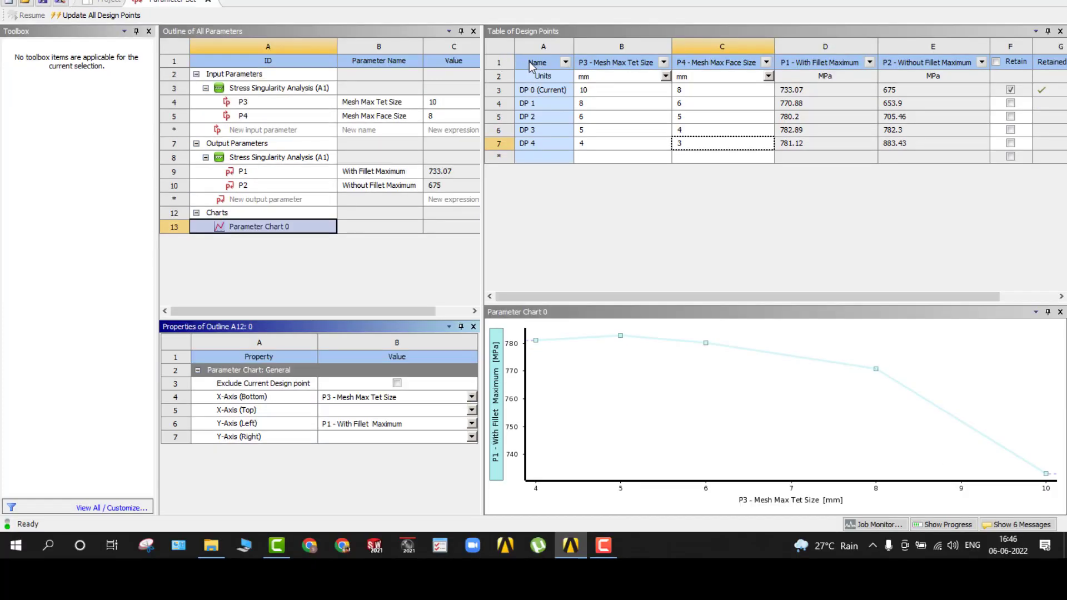
Set the update order of the design points by row.
{"action": "right_click", "coordinate": [529, 59]}
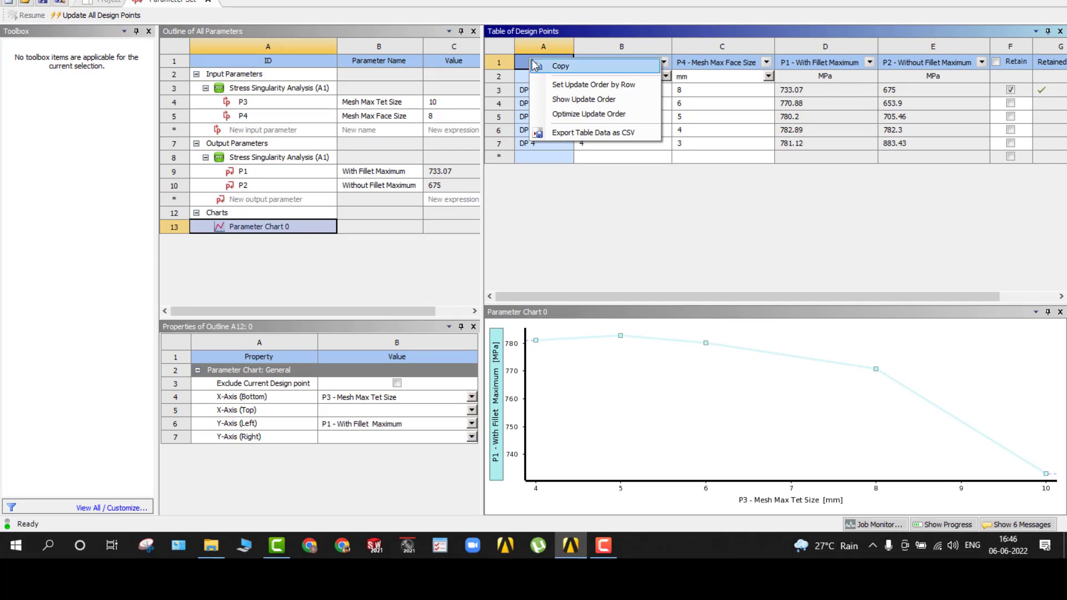
{"action": "left_click", "coordinate": [559, 85]}
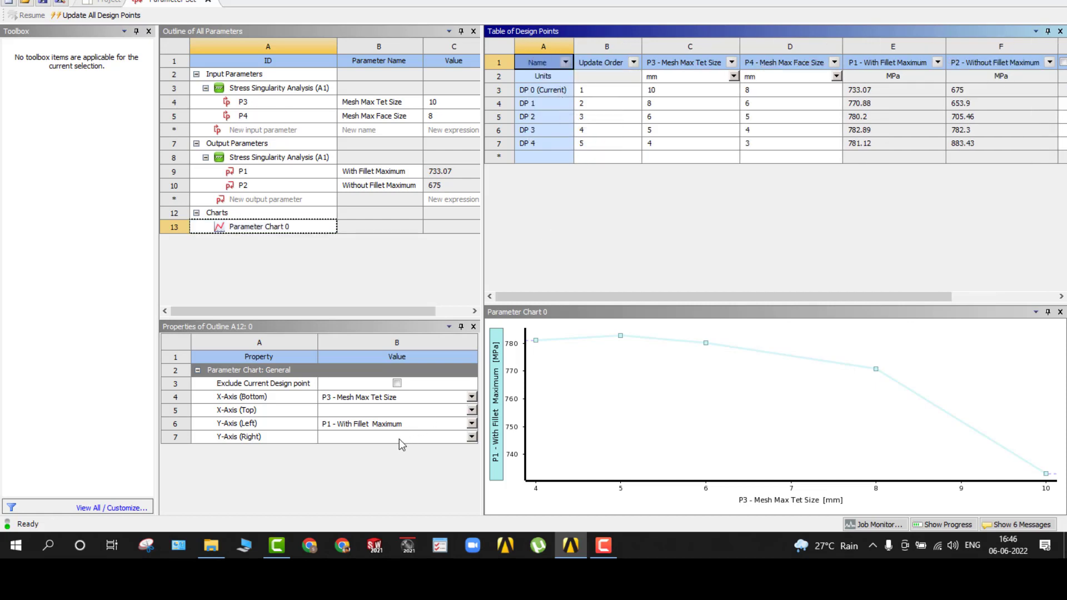
{"action": "left_click", "coordinate": [383, 473]}
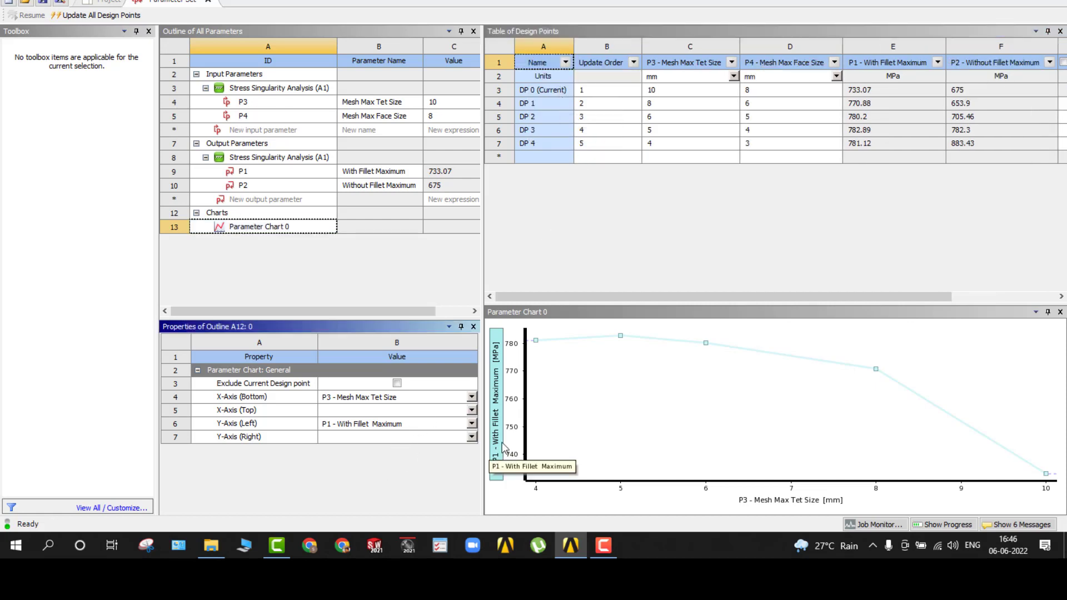
{"action": "left_click", "coordinate": [597, 427]}
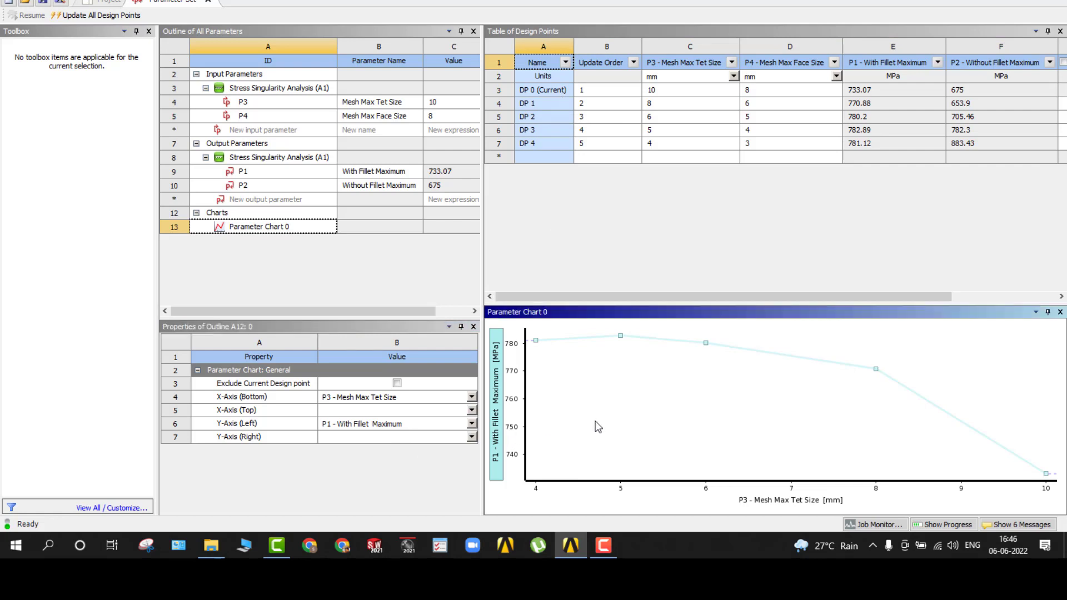
{"action": "left_click", "coordinate": [395, 426]}
{"action": "left_click", "coordinate": [436, 463]}
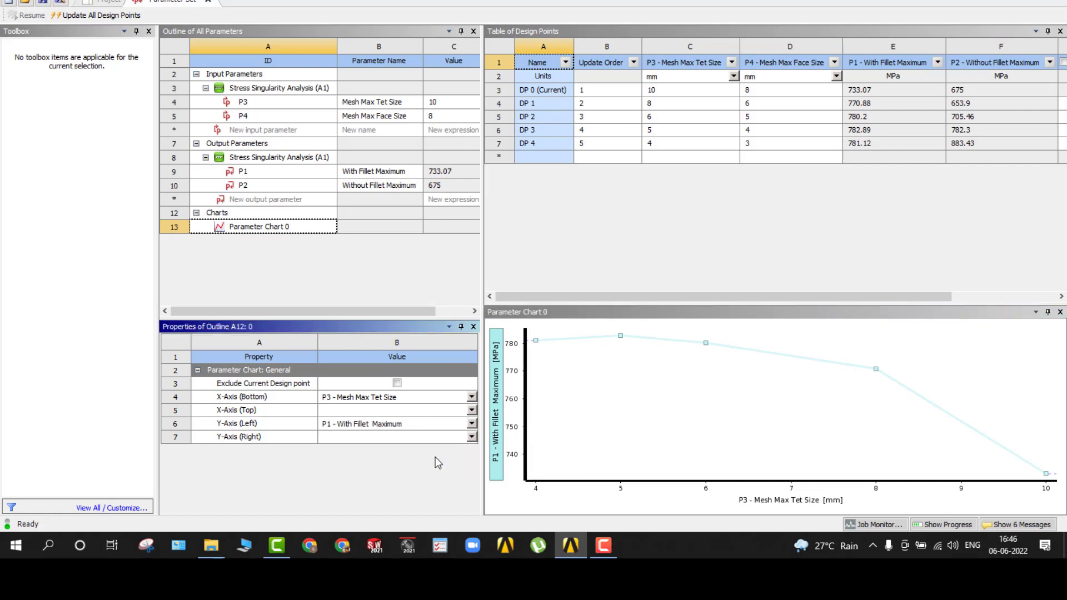
{"action": "left_click", "coordinate": [472, 398]}
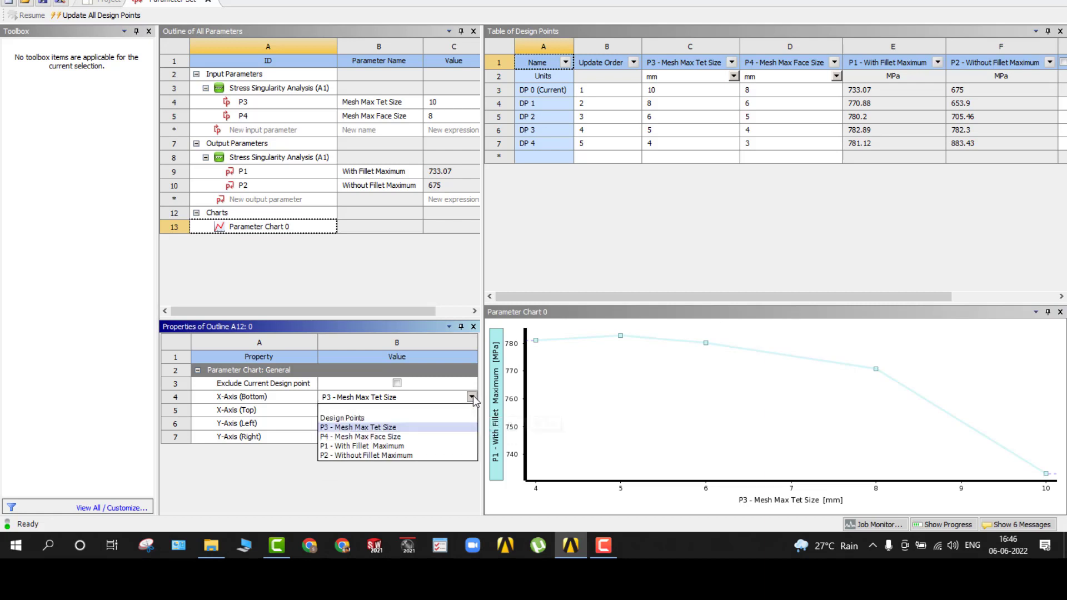
{"action": "left_click", "coordinate": [440, 425]}
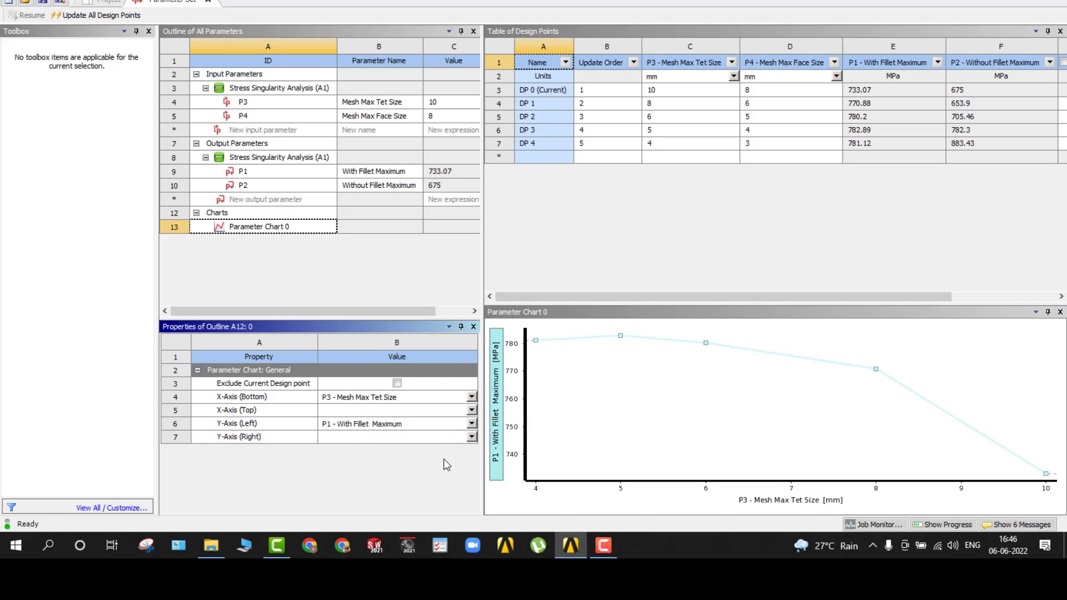
{"action": "right_click", "coordinate": [341, 285]}
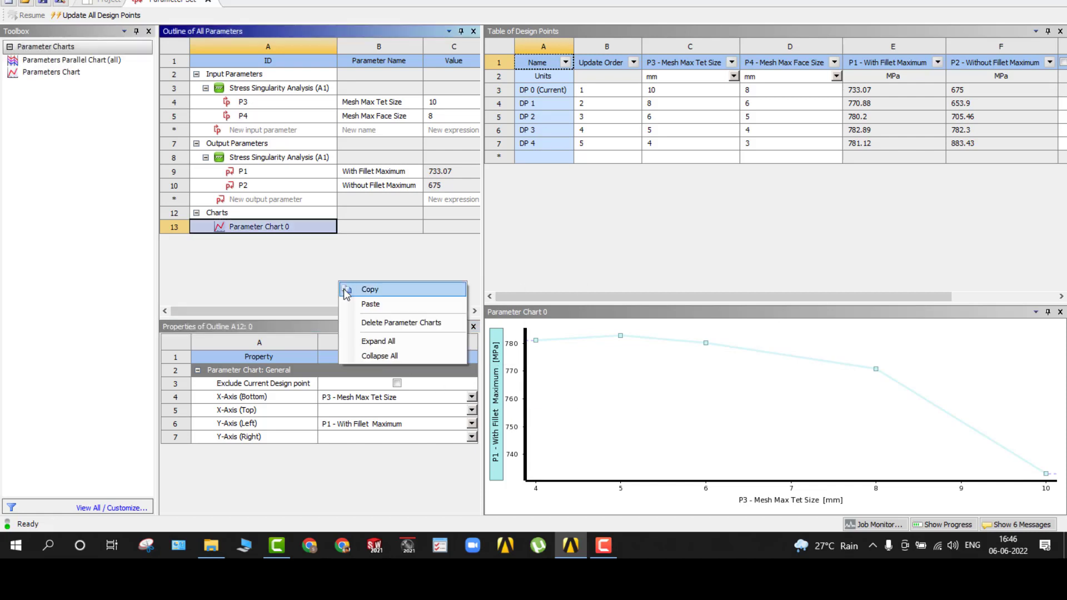
{"action": "left_click", "coordinate": [366, 473]}
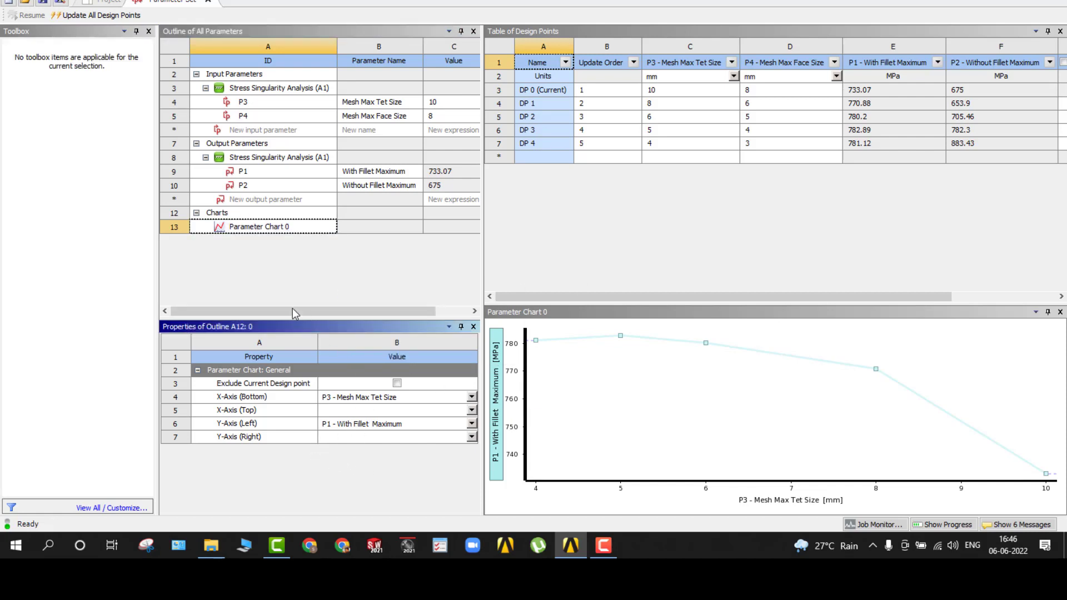
Add a second Parameters Chart to the Parameter Set and select it.
{"action": "left_click", "coordinate": [253, 227]}
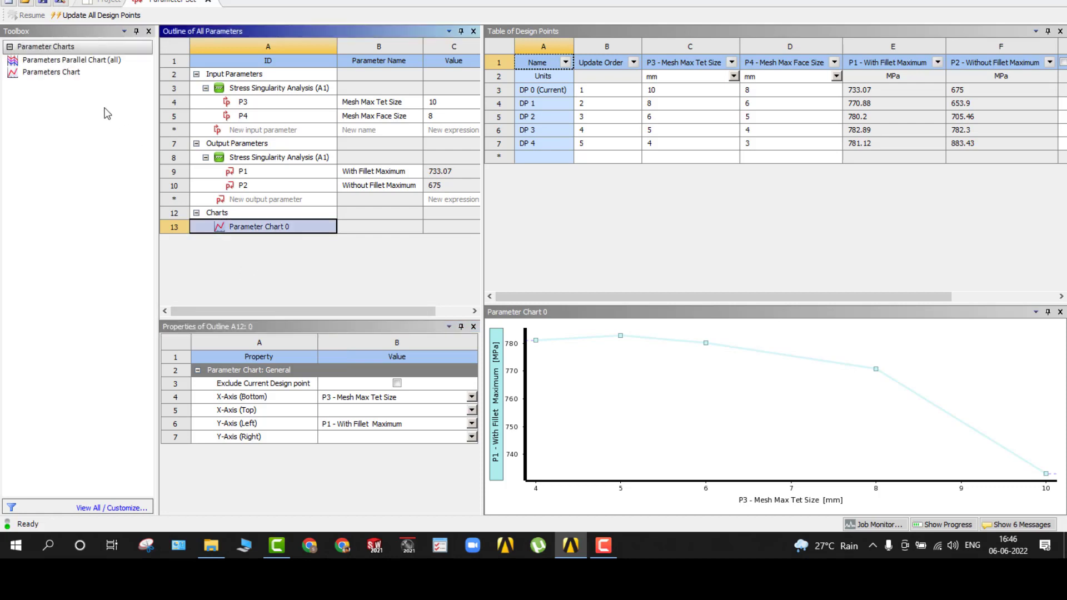
{"action": "double_click", "coordinate": [48, 72]}
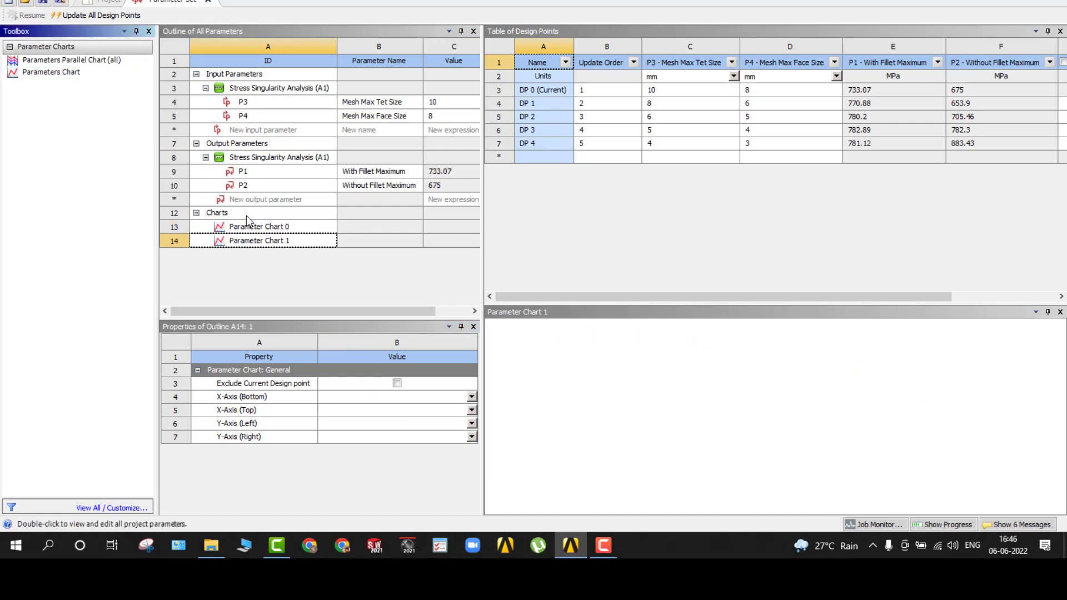
{"action": "double_click", "coordinate": [266, 245]}
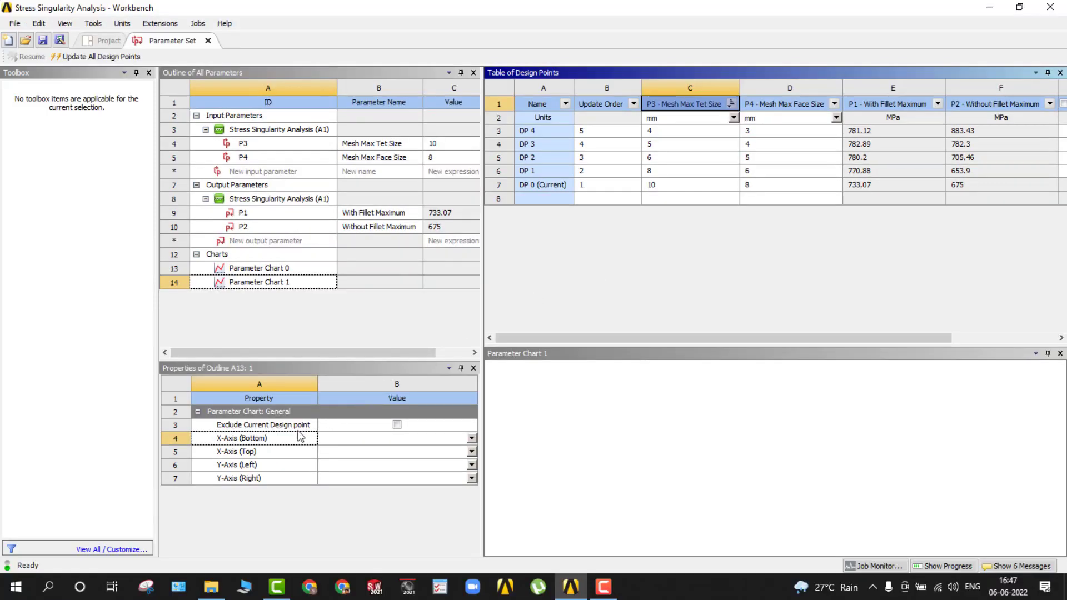
Plot P2 - Without Fillet Maximum on the second chart's left Y-axis against P3 - Mesh Max Tet Size on the bottom X-axis.
{"action": "left_click", "coordinate": [470, 439]}
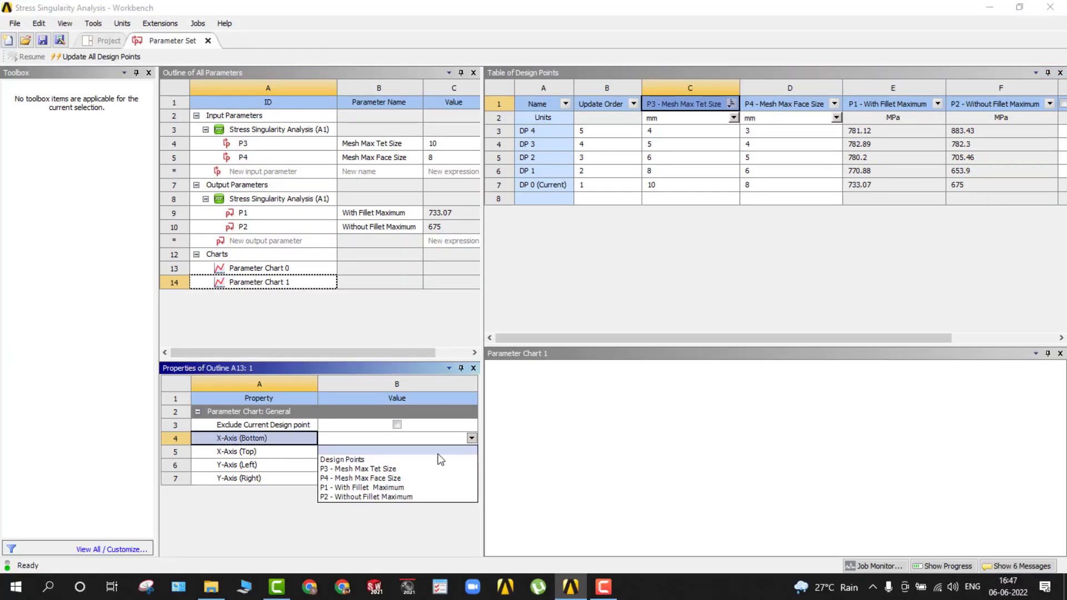
{"action": "left_click", "coordinate": [429, 469]}
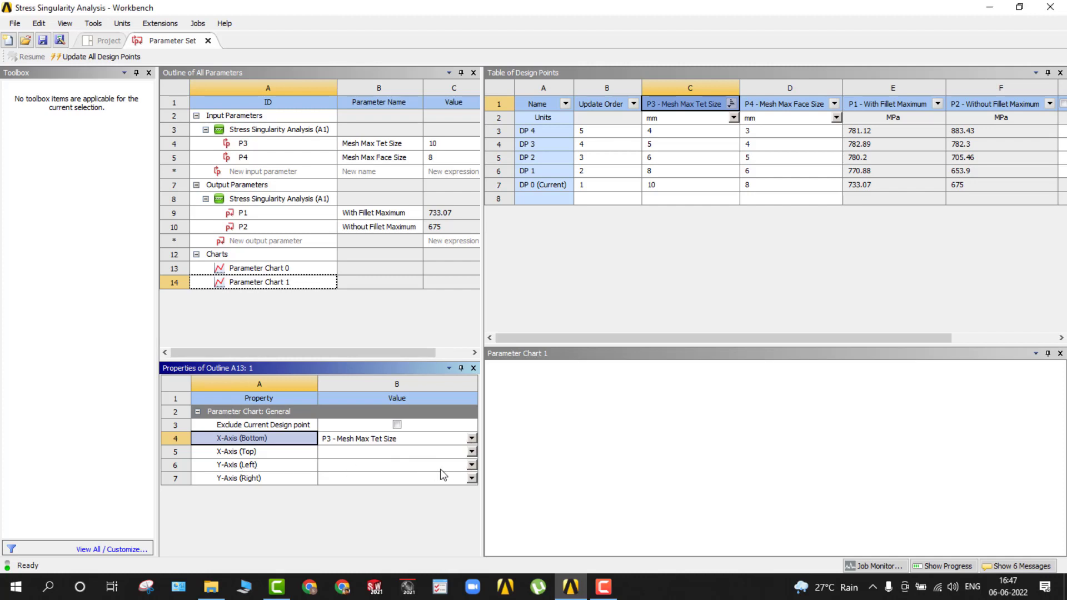
{"action": "left_click", "coordinate": [471, 465]}
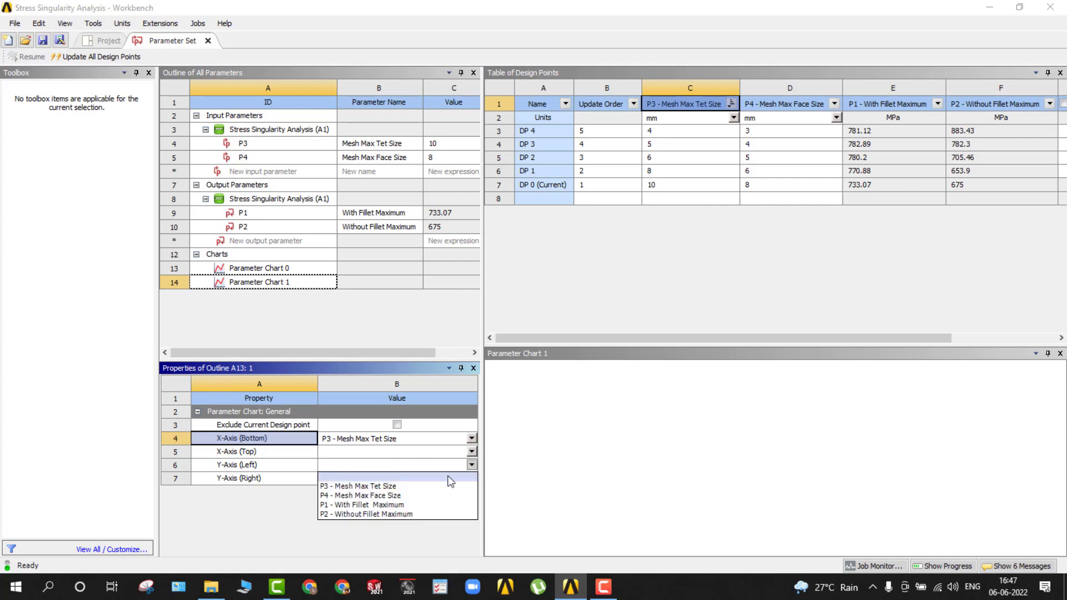
{"action": "left_click", "coordinate": [429, 513]}
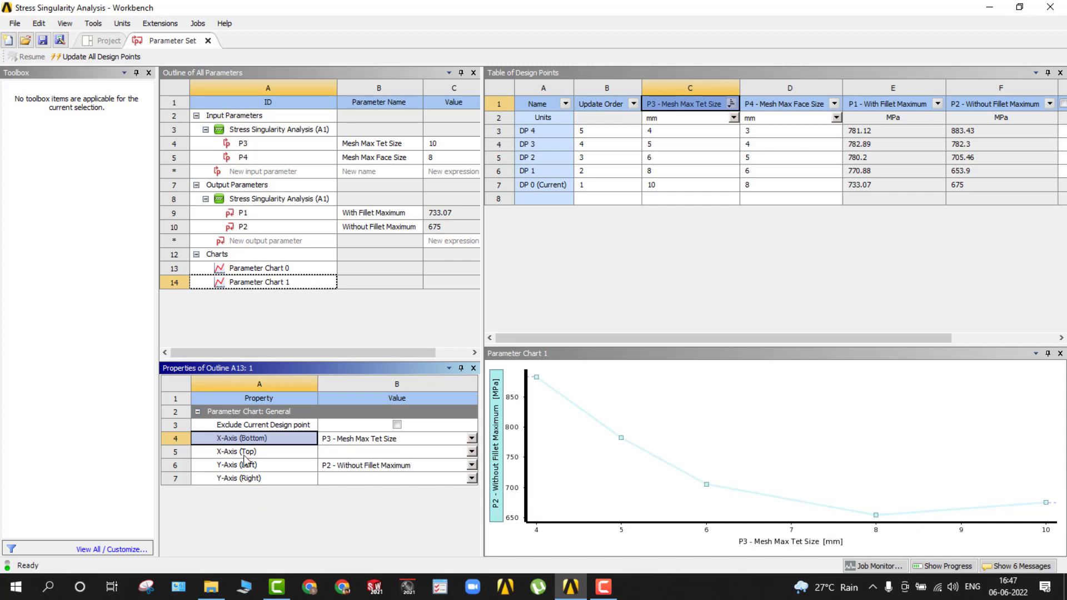
Delete the chart of P1 - With Fillet Maximum and add a new Parameters Chart to the Parameter Set.
{"action": "left_click", "coordinate": [249, 272]}
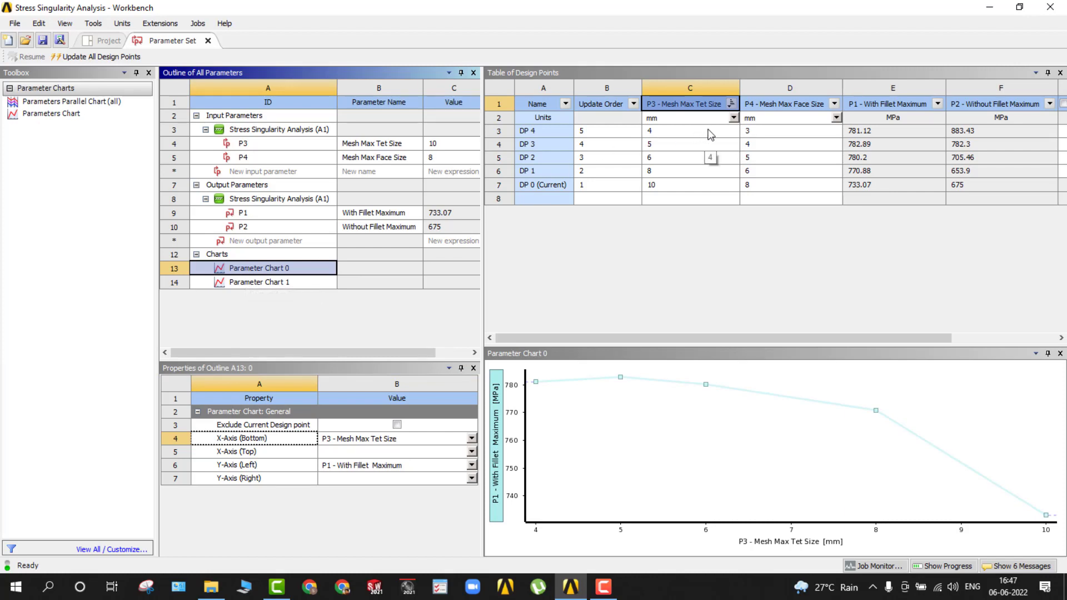
{"action": "right_click", "coordinate": [203, 275]}
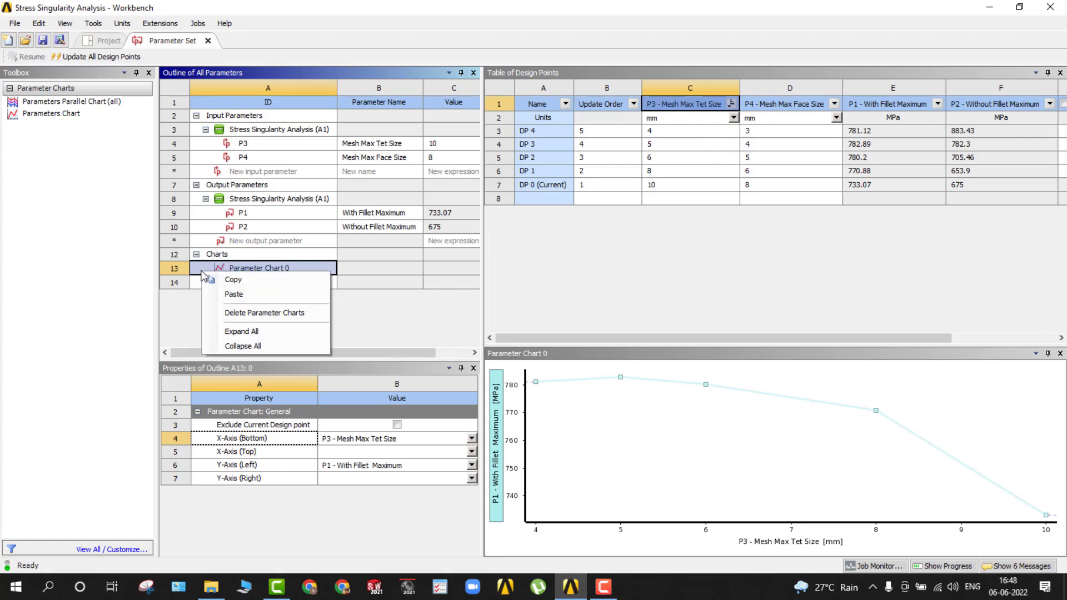
{"action": "left_click", "coordinate": [228, 310]}
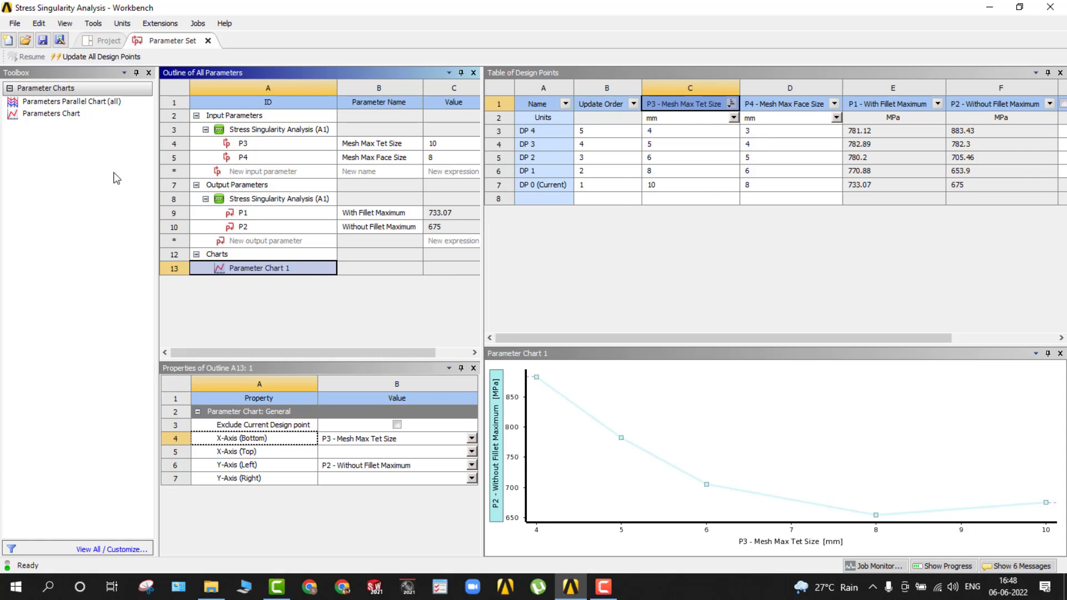
{"action": "left_click_drag", "start_coordinate": [72, 118], "coordinate": [244, 278]}
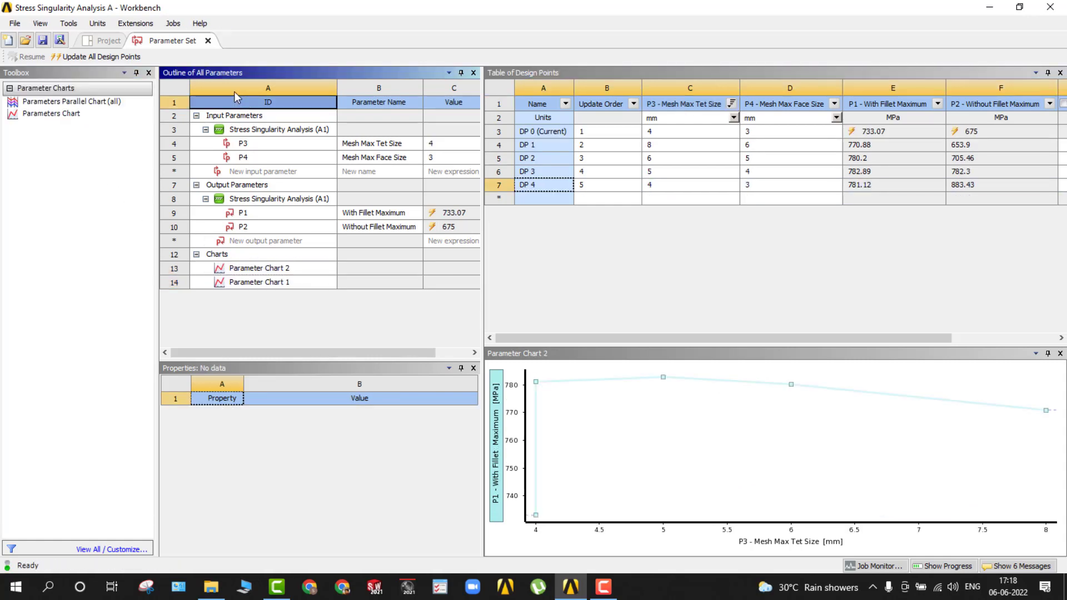
{"action": "left_click", "coordinate": [222, 86]}
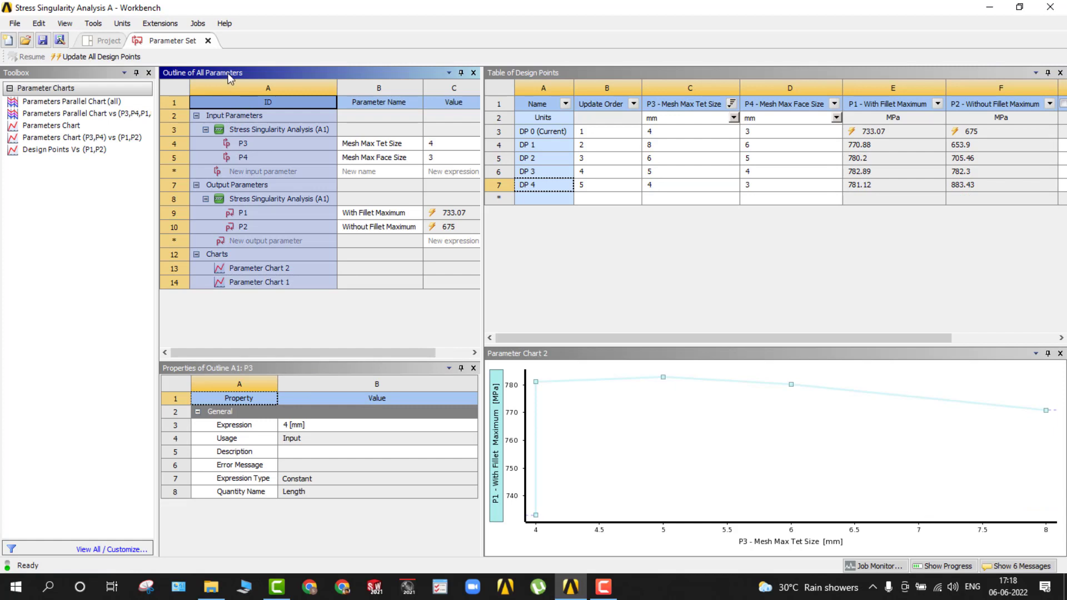
{"action": "right_click", "coordinate": [228, 75]}
{"action": "right_click", "coordinate": [518, 71]}
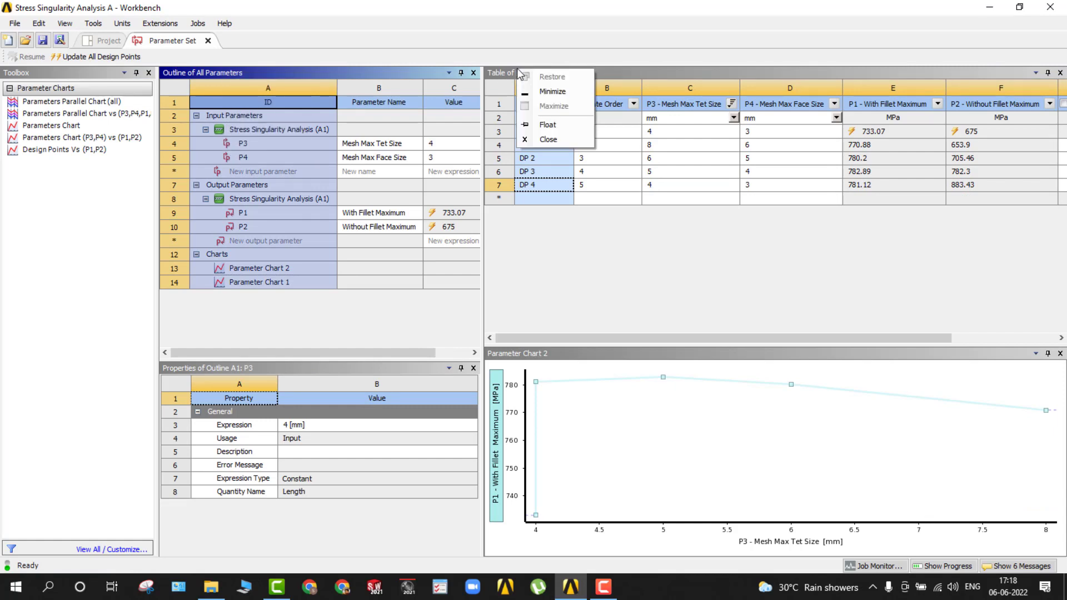
{"action": "right_click", "coordinate": [550, 262]}
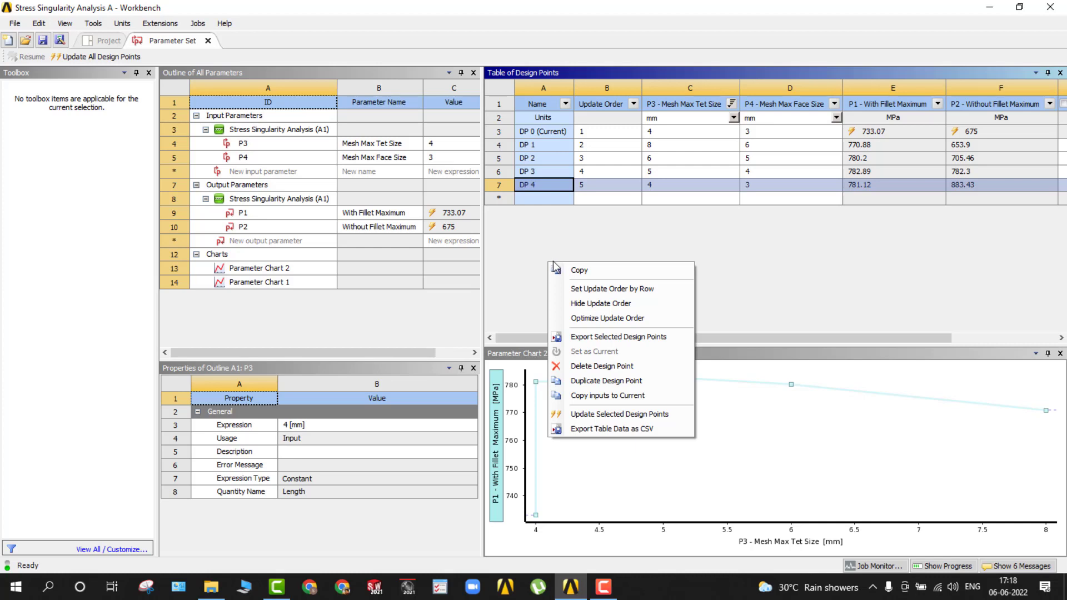
{"action": "left_click", "coordinate": [521, 269]}
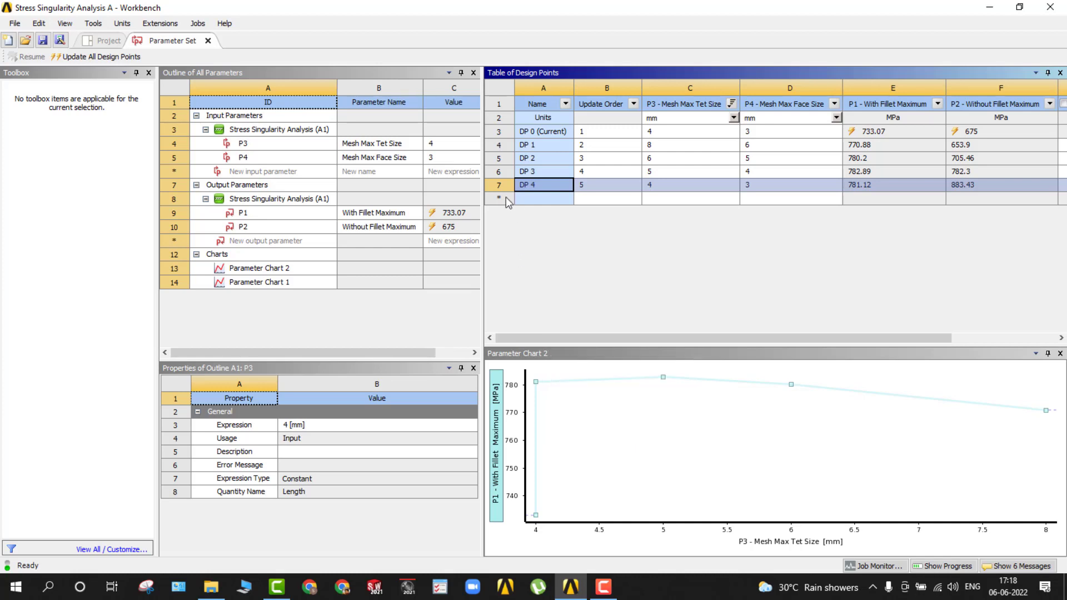
Return to the project schematic and update all design points.
{"action": "left_click", "coordinate": [89, 41]}
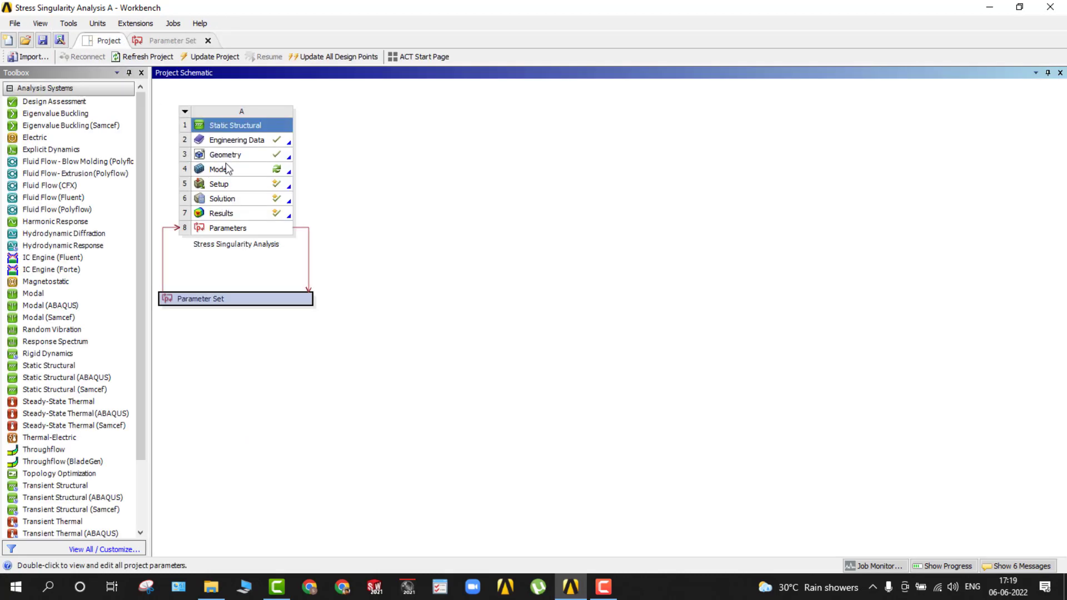
{"action": "left_click", "coordinate": [316, 59]}
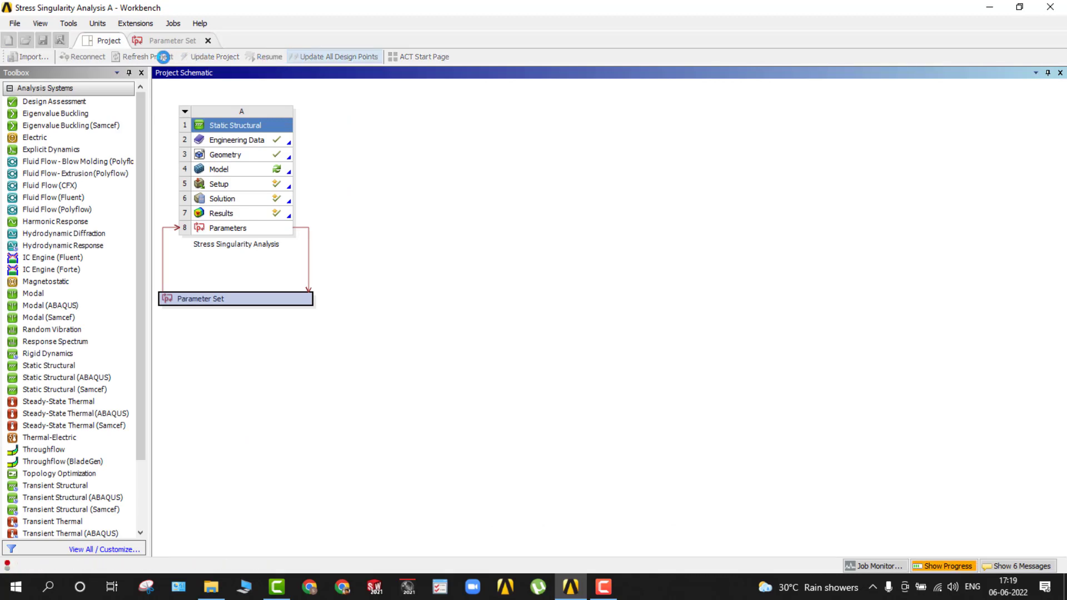
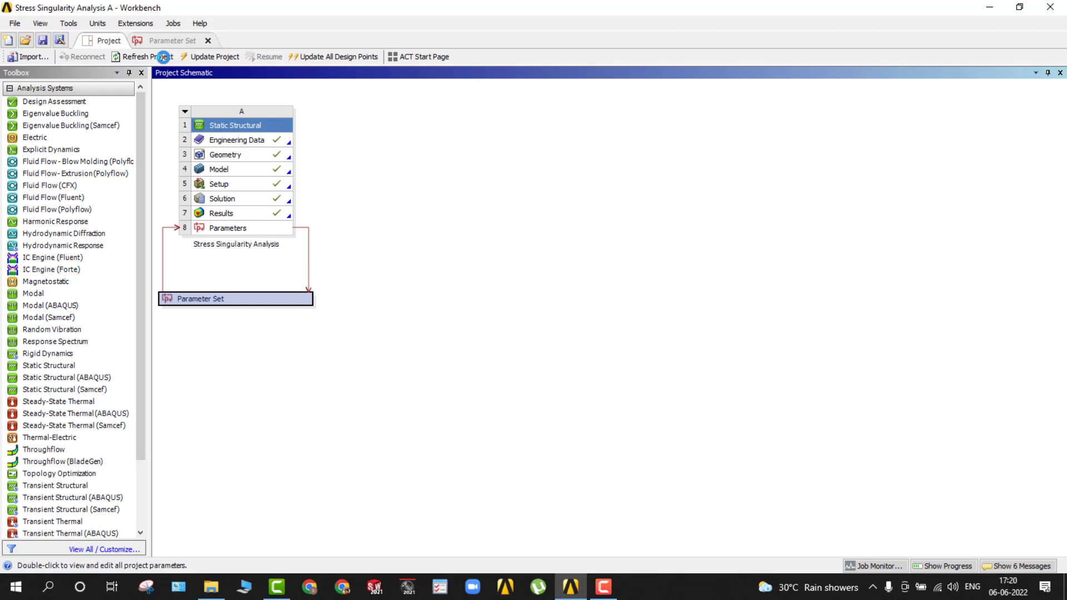
{"action": "left_click", "coordinate": [205, 231]}
{"action": "right_click", "coordinate": [206, 232]}
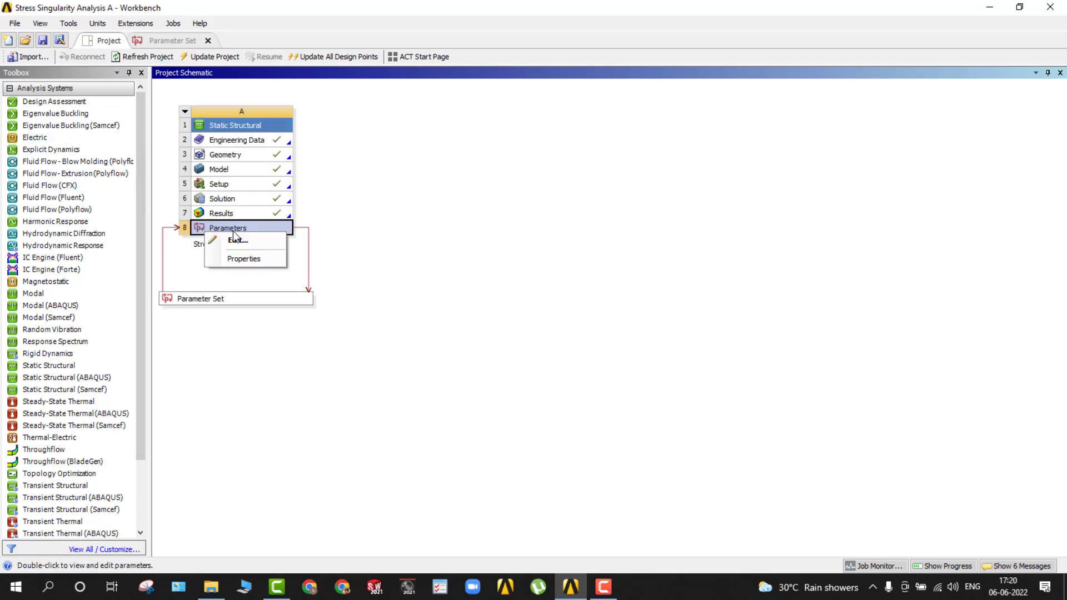
{"action": "left_click", "coordinate": [576, 220]}
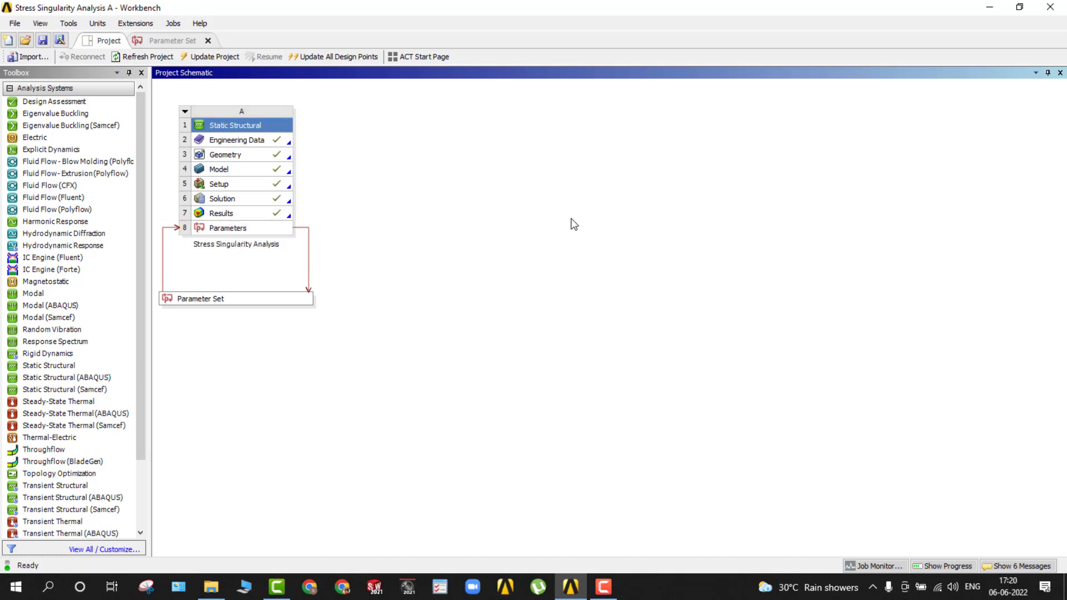
Open the Parameter Set for editing and select the current design point, DP 0, in the design points table.
{"action": "left_click", "coordinate": [202, 303]}
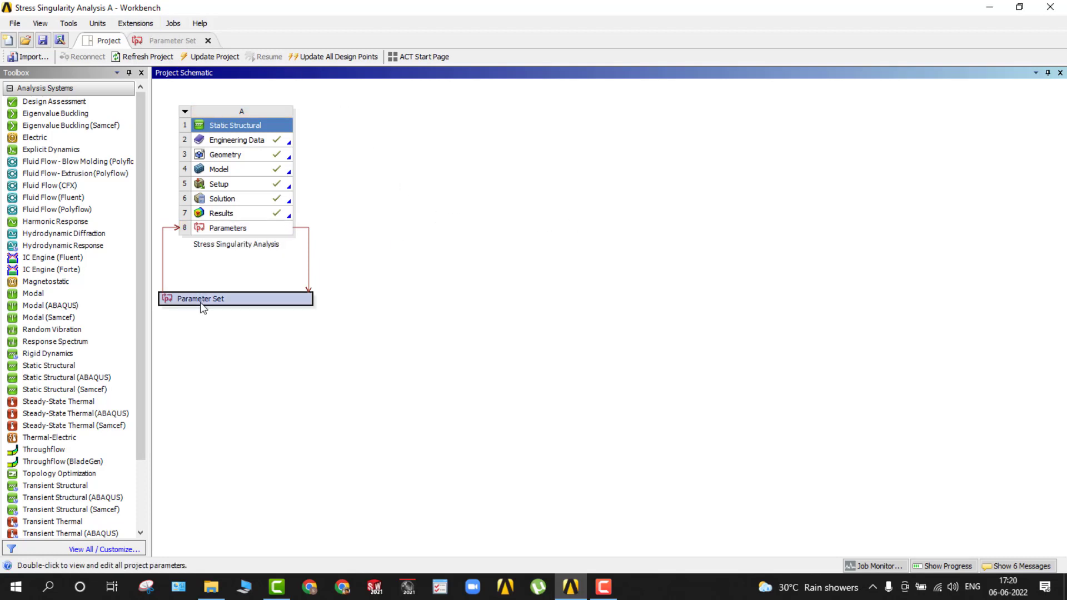
{"action": "right_click", "coordinate": [202, 308]}
{"action": "left_click", "coordinate": [222, 312]}
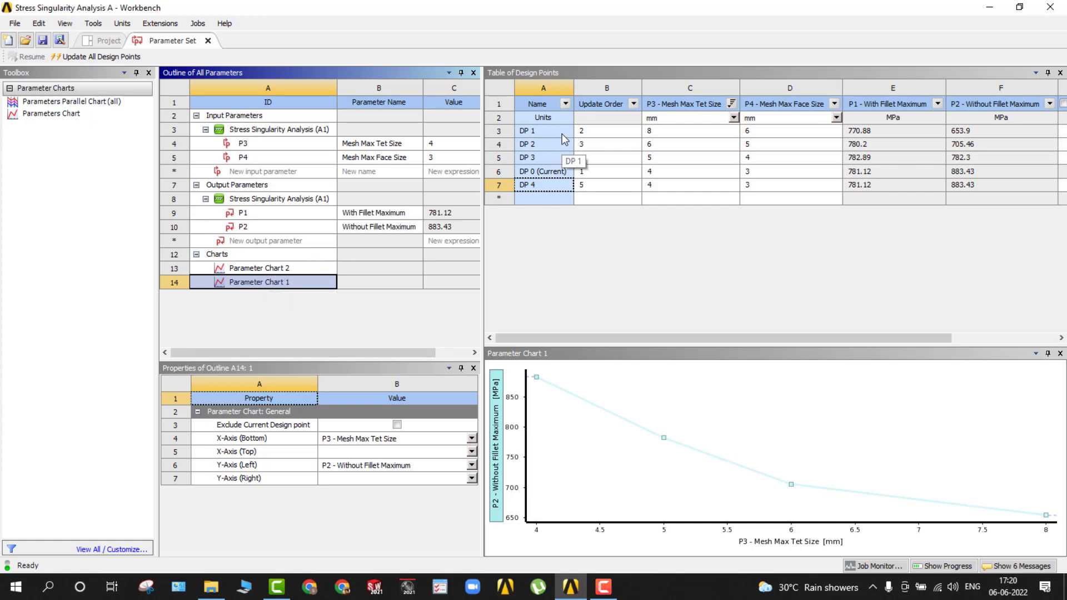
{"action": "left_click", "coordinate": [552, 171]}
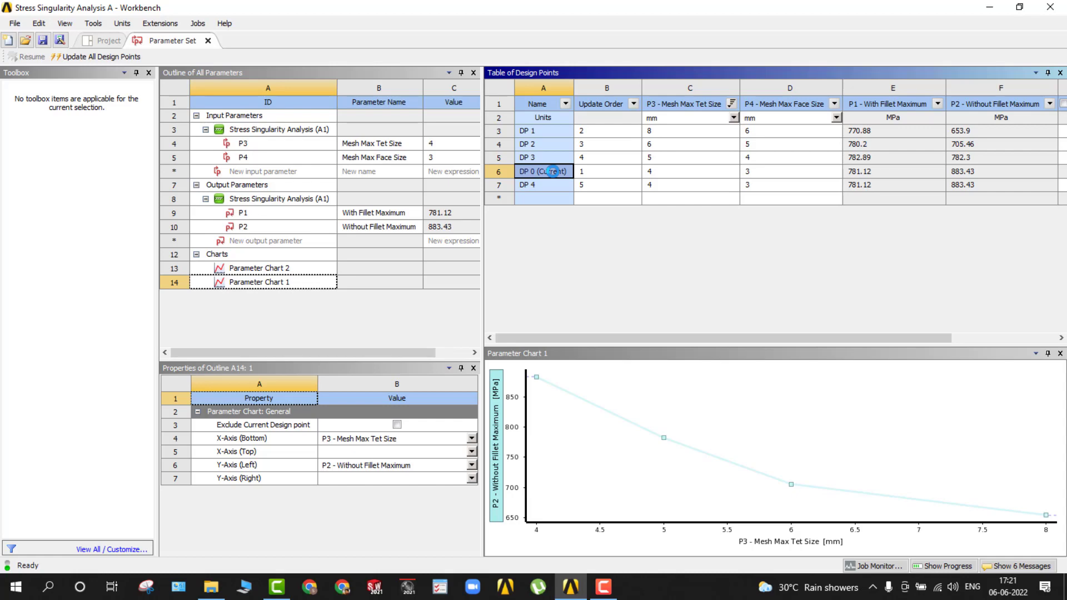
Return to the project schematic and open the Static Structural system's Model in Mechanical.
{"action": "left_click", "coordinate": [107, 42]}
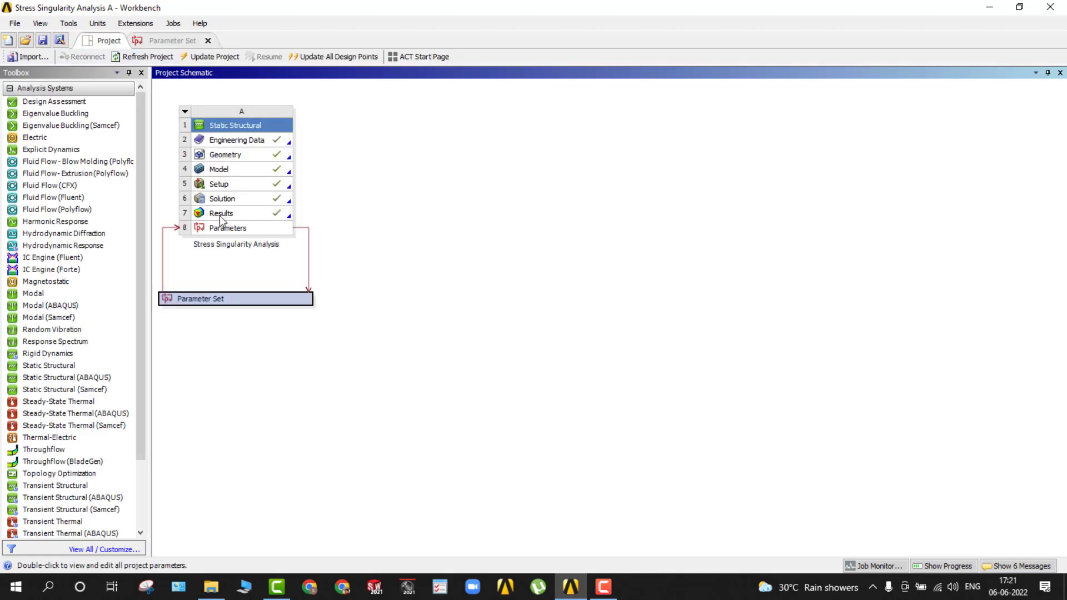
{"action": "double_click", "coordinate": [223, 170]}
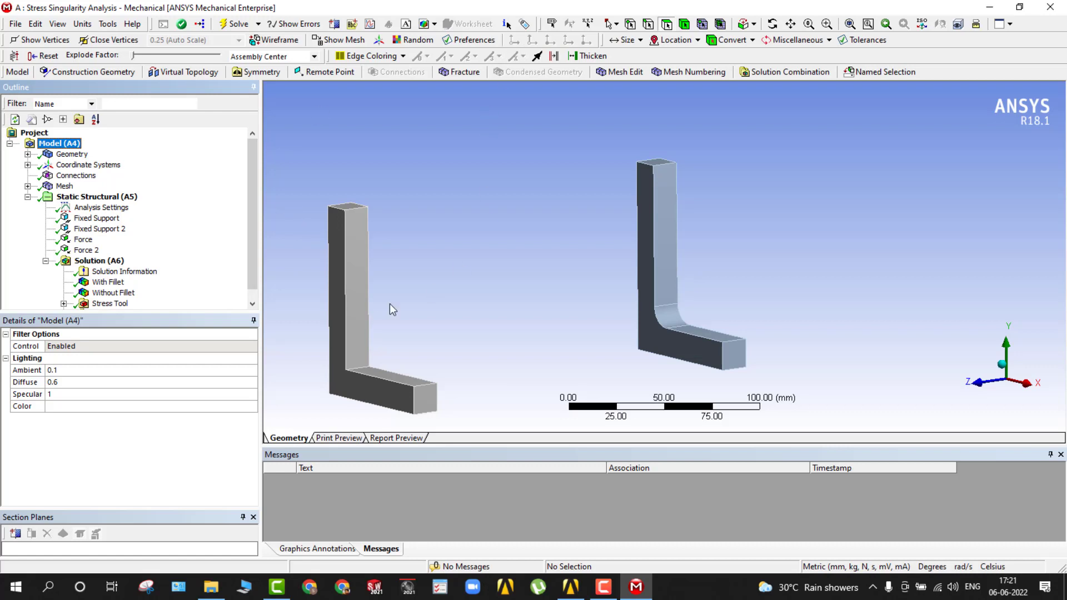
{"action": "scroll", "coordinate": [304, 318], "scroll_direction": "down", "scroll_amount": 3}
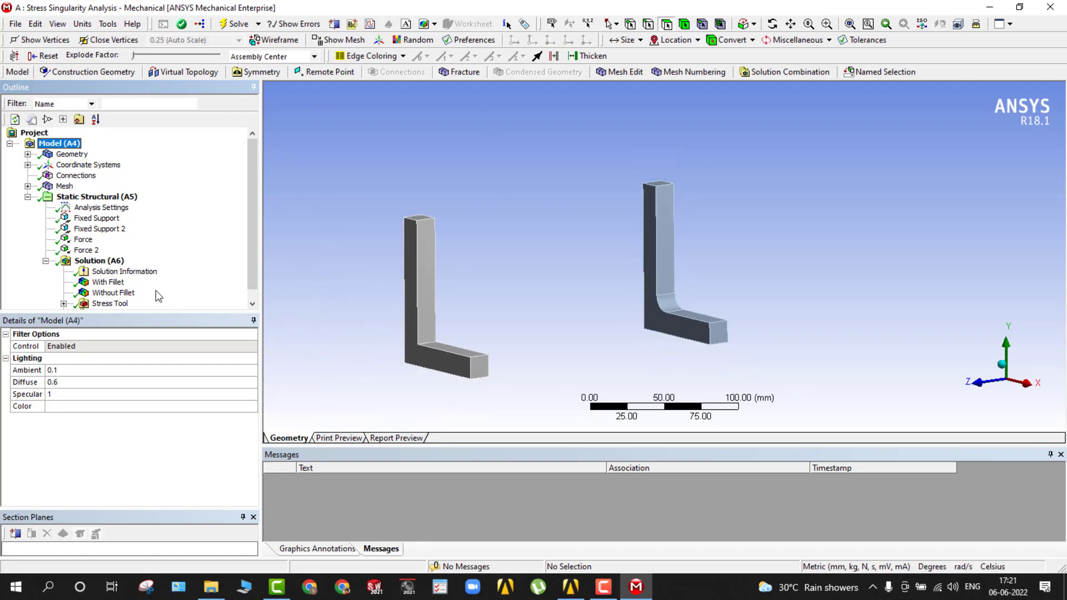
Display the equivalent stress results With Fillet and Without Fillet, one after the other.
{"action": "scroll", "coordinate": [98, 290], "scroll_direction": "down", "scroll_amount": 1}
{"action": "left_click", "coordinate": [108, 272]}
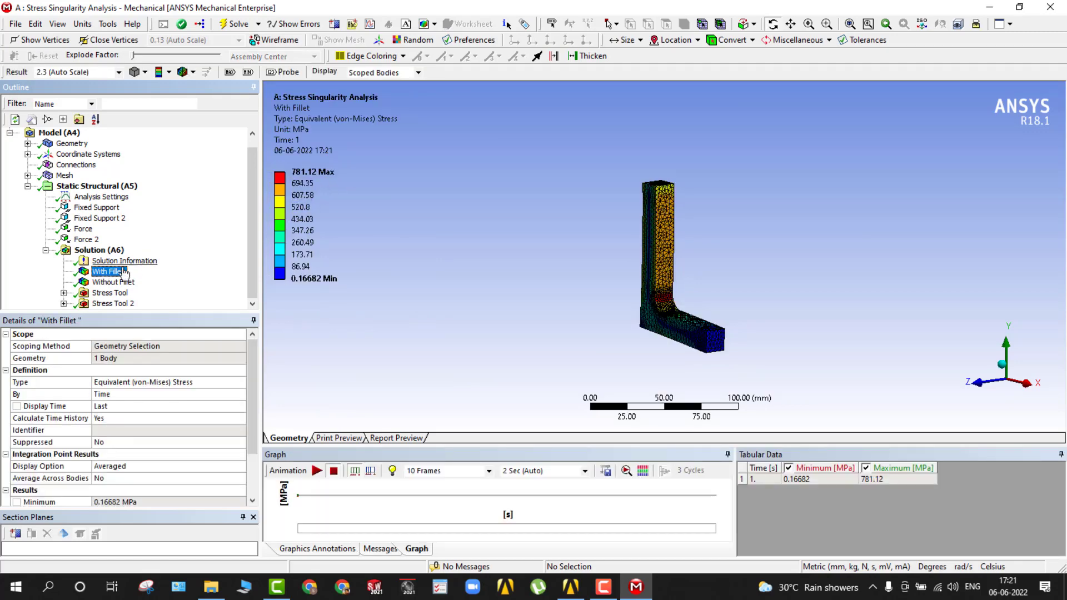
{"action": "left_click", "coordinate": [106, 283]}
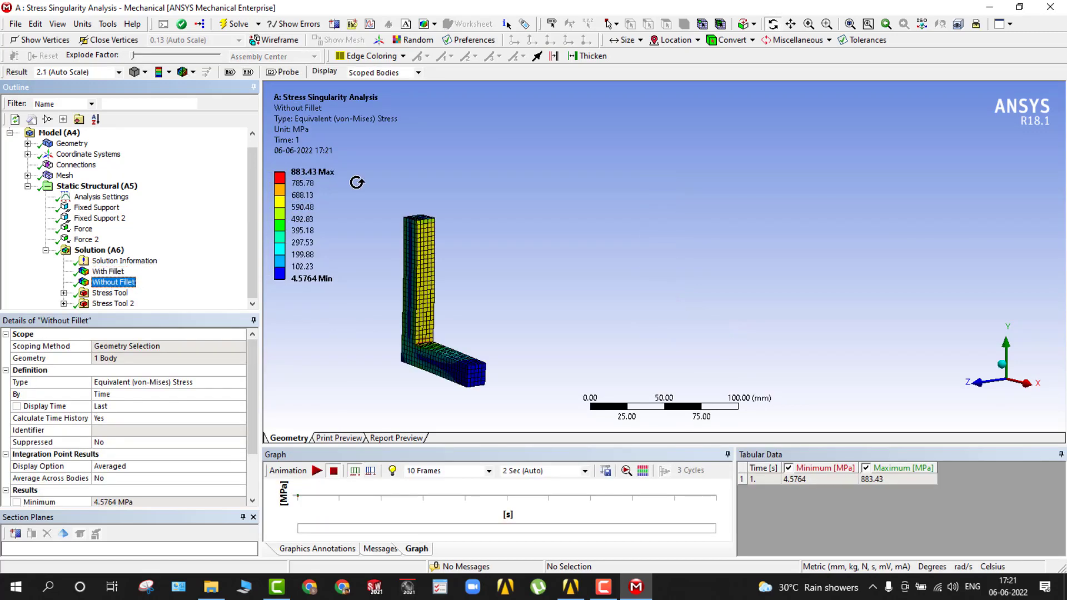
{"action": "scroll", "coordinate": [327, 377], "scroll_direction": "down", "scroll_amount": 2}
{"action": "scroll", "coordinate": [326, 376], "scroll_direction": "up", "scroll_amount": 2}
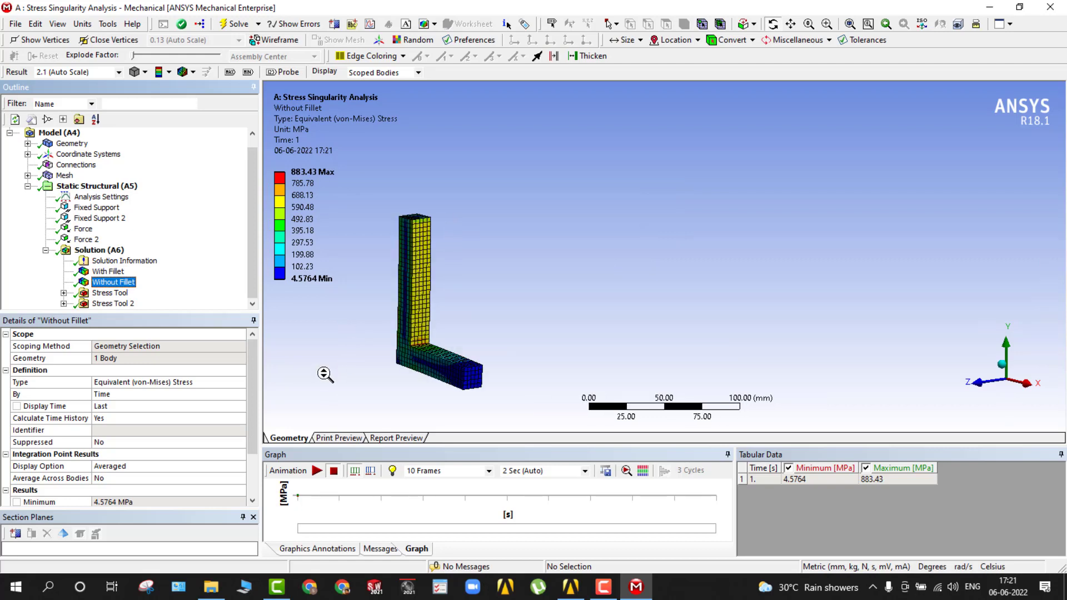
View the Safety Factor results under Stress Tool and Stress Tool 2 to check each bracket's minimum safety factor.
{"action": "left_click", "coordinate": [63, 293]}
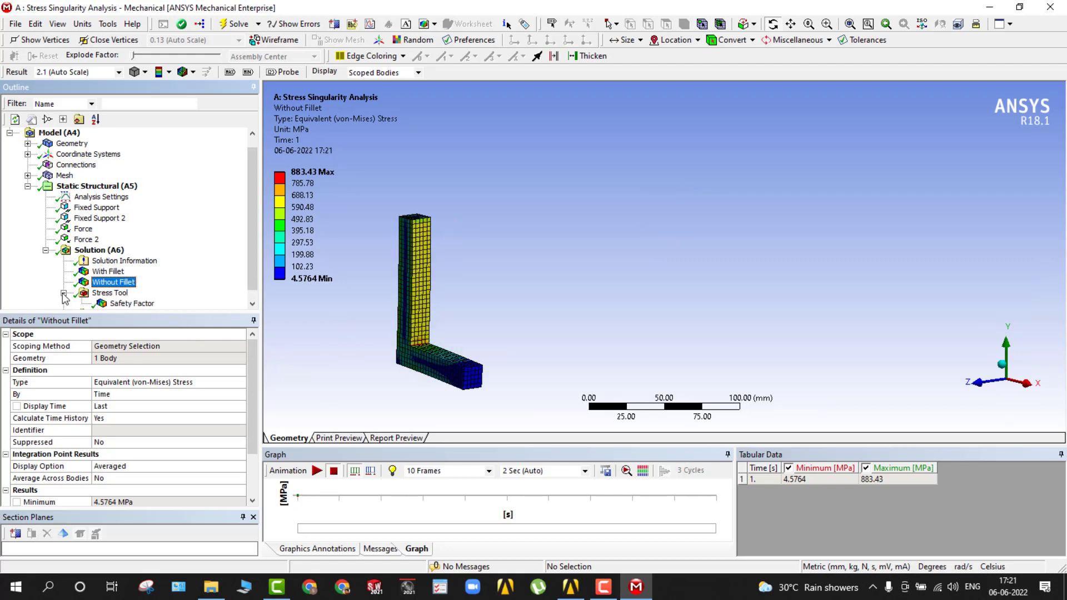
{"action": "left_click", "coordinate": [123, 307]}
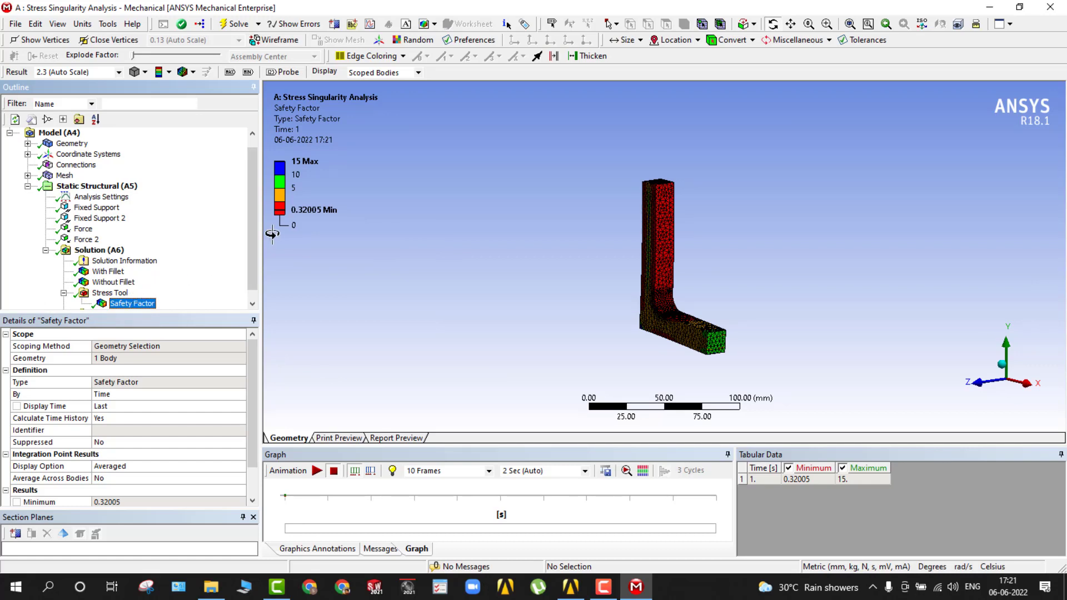
{"action": "left_click", "coordinate": [307, 225]}
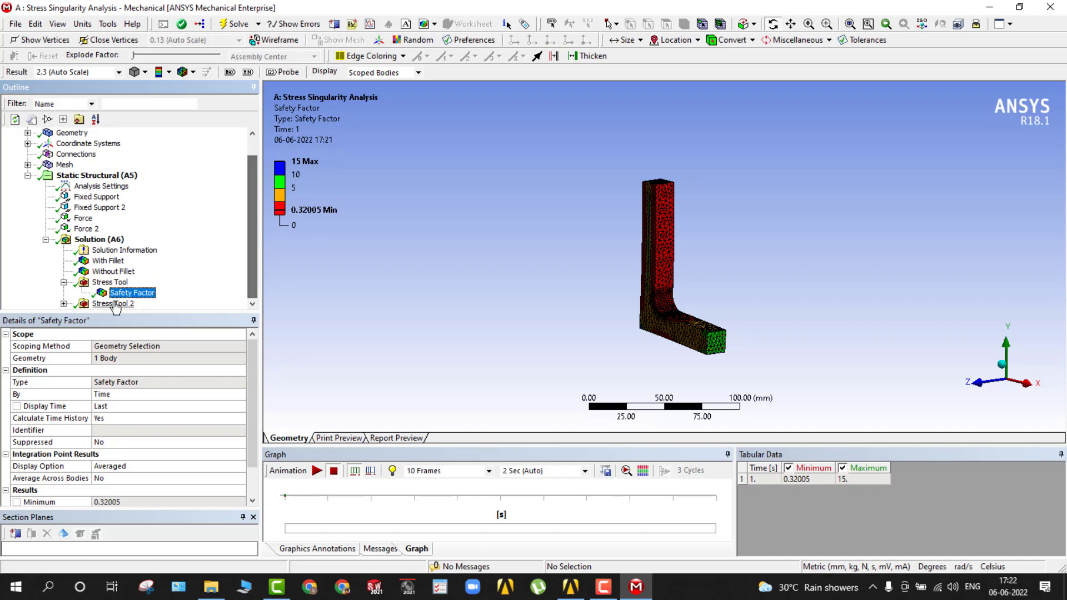
{"action": "left_click", "coordinate": [103, 306]}
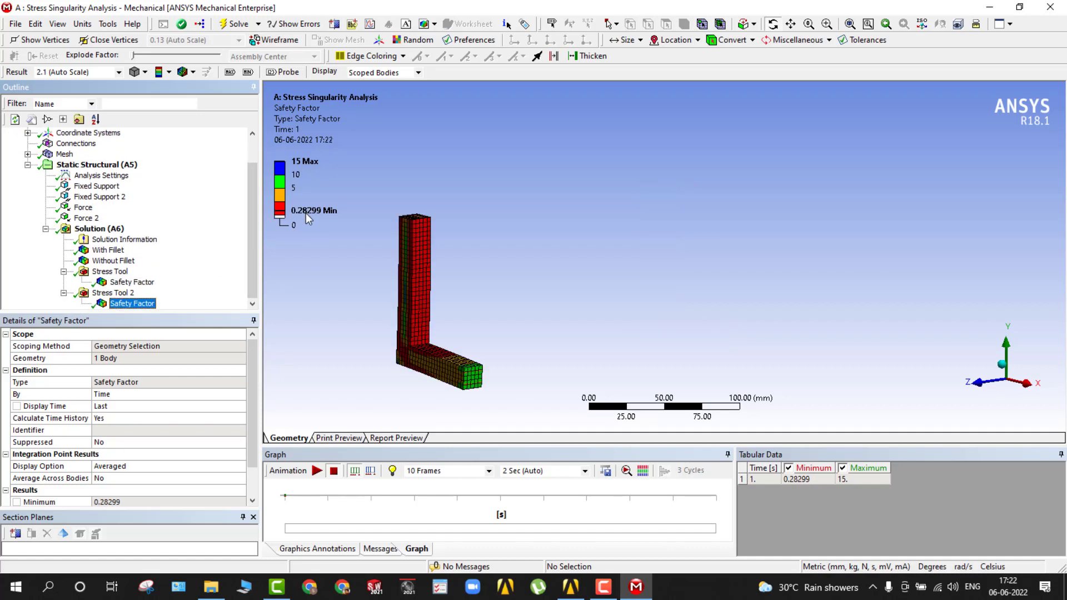
Compare the Without Fillet and With Fillet stress contours up close at the inner corner of each L-bracket.
{"action": "left_click", "coordinate": [114, 262]}
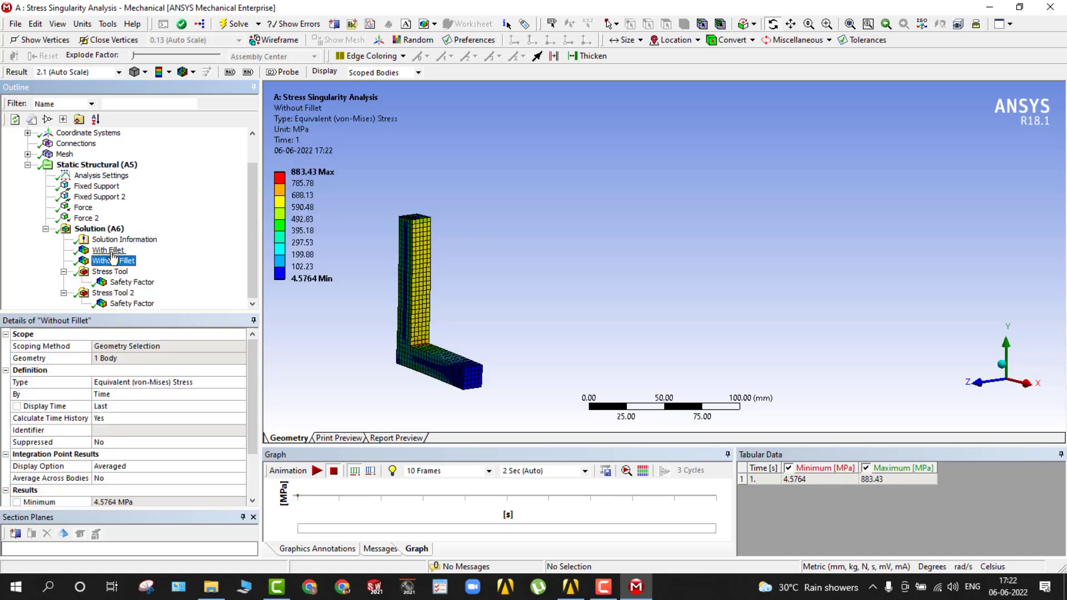
{"action": "left_click", "coordinate": [111, 250]}
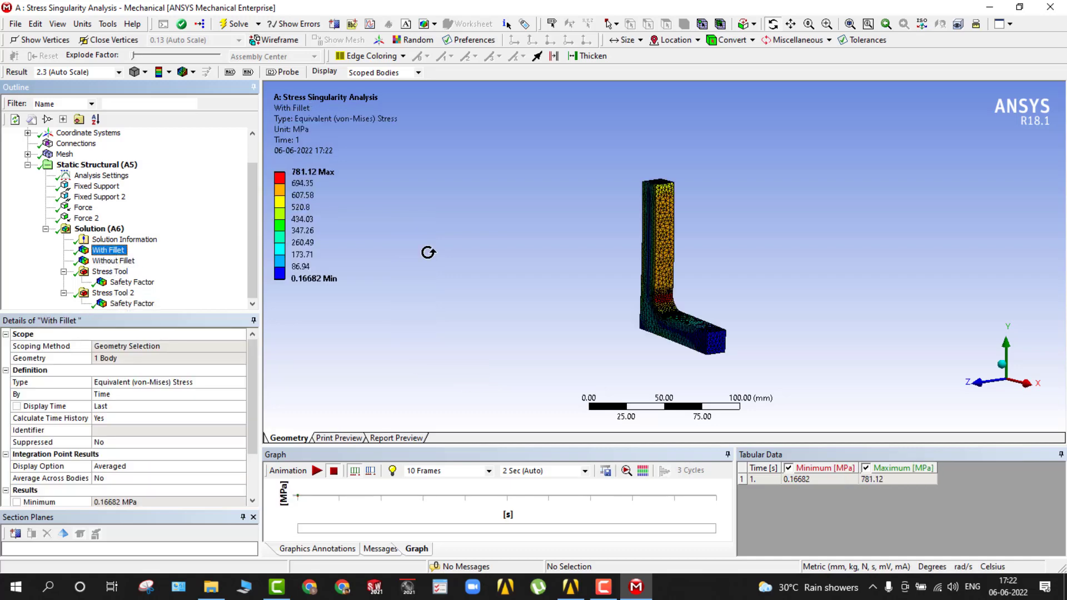
{"action": "middle_click_drag", "start_coordinate": [428, 250], "coordinate": [531, 281]}
{"action": "scroll", "coordinate": [531, 281], "scroll_direction": "up", "scroll_amount": 5}
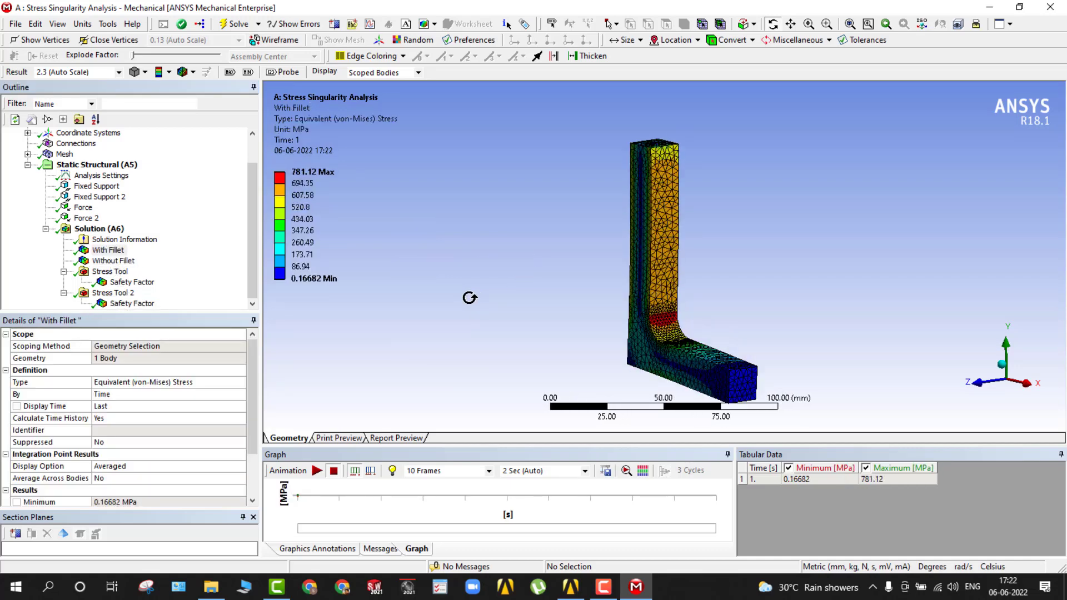
{"action": "mouse_move", "coordinate": [469, 297]}
{"action": "middle_mouse_down"}
{"action": "mouse_move", "coordinate": [489, 310]}
{"action": "mouse_move", "coordinate": [479, 298]}
{"action": "middle_mouse_up"}
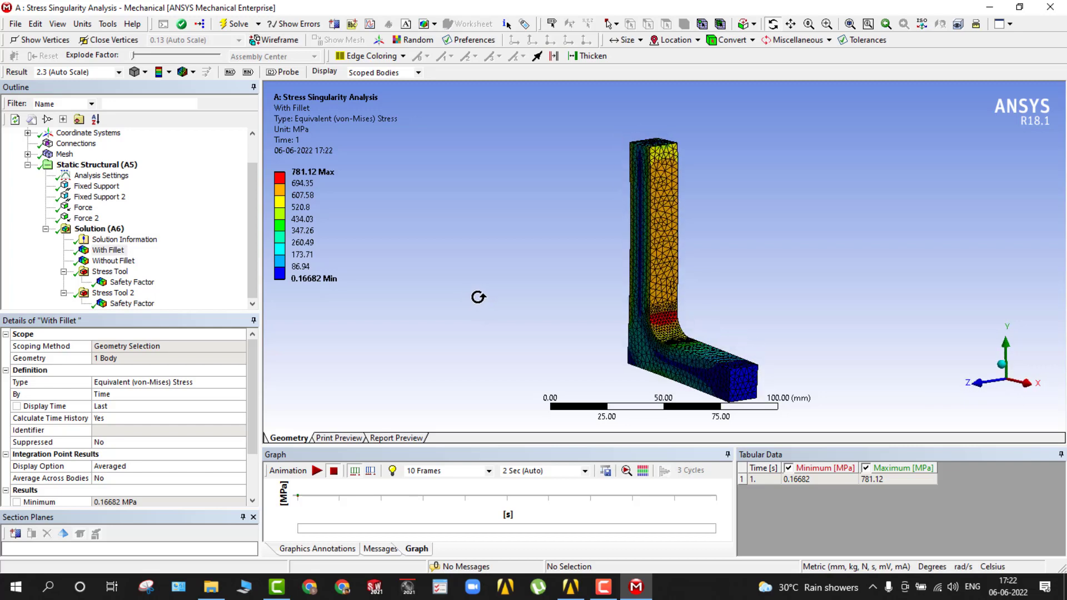
{"action": "left_click", "coordinate": [111, 261]}
{"action": "middle_click_drag", "start_coordinate": [412, 282], "coordinate": [742, 213], "text": "ctrl"}
{"action": "left_click", "coordinate": [545, 250]}
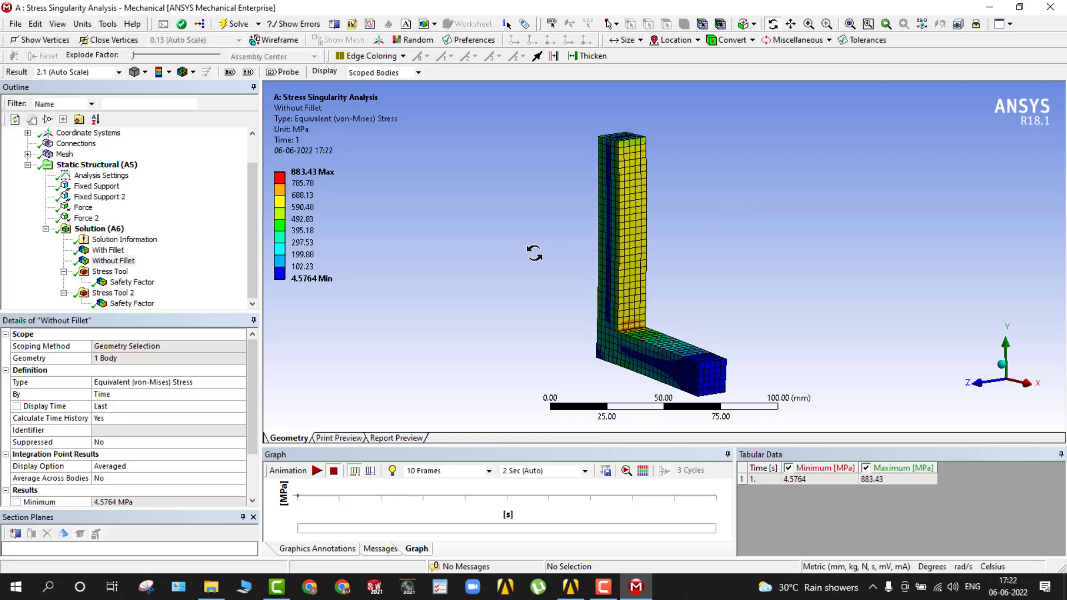